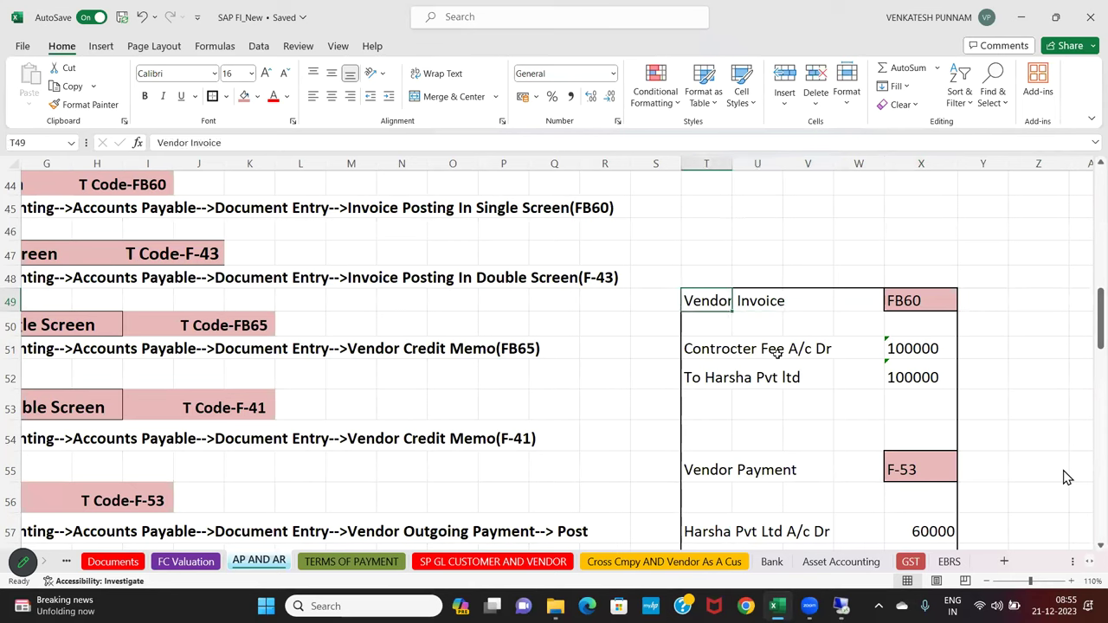
- Expand Accounting > Financial Accounting > Accounts Payable > Document Entry in the SAP menu
{"action": "key", "text": "alt+Tab"}
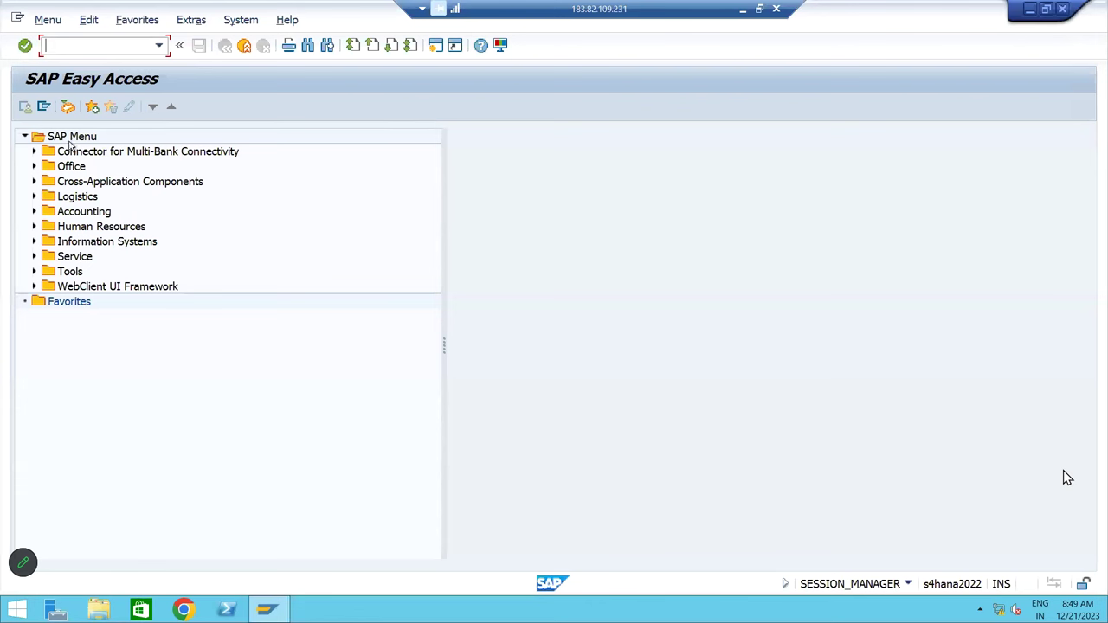
{"action": "left_click", "coordinate": [69, 139]}
{"action": "key", "text": "Down"}
{"action": "key", "text": "Down"}
{"action": "key", "text": "Down"}
{"action": "key", "text": "Down"}
{"action": "key", "text": "Down"}
{"action": "key", "text": "Right"}
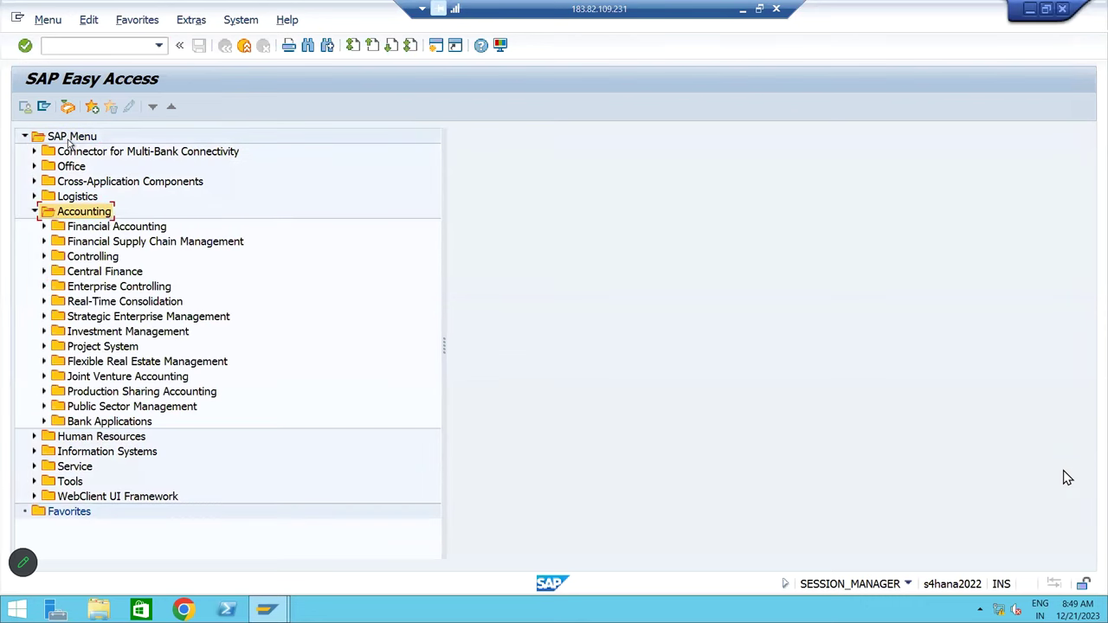
{"action": "key", "text": "Down"}
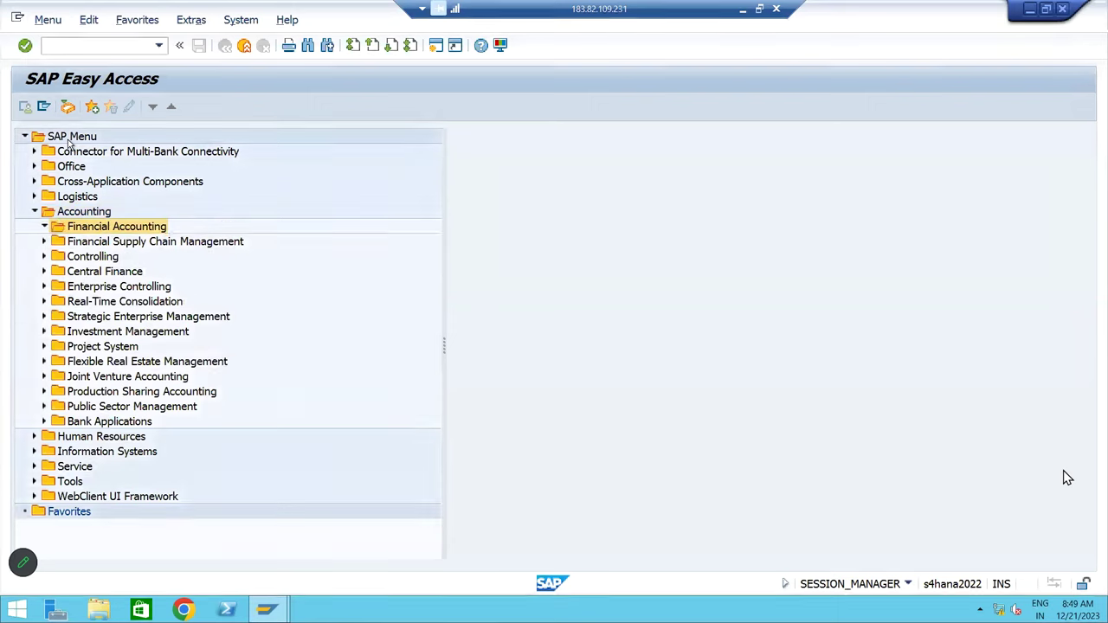
{"action": "key", "text": "Right"}
{"action": "key", "text": "Down"}
{"action": "key", "text": "Down"}
{"action": "key", "text": "Down"}
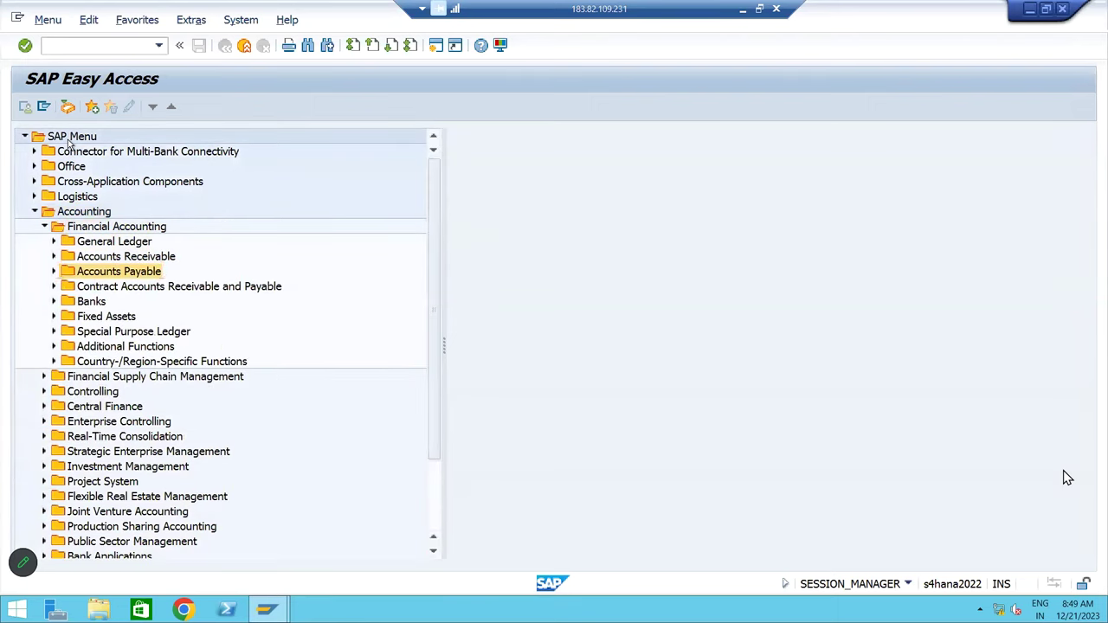
{"action": "key", "text": "Right"}
- Launch the F-43 Invoice - General transaction from Document Entry
{"action": "key", "text": "Down"}
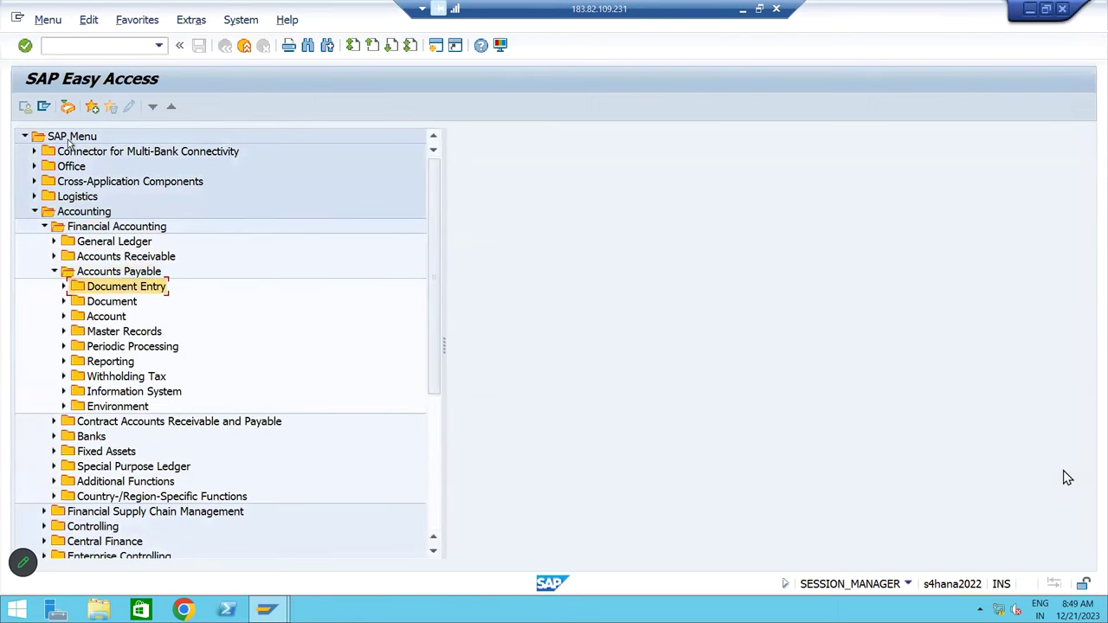
{"action": "key", "text": "Right"}
{"action": "key", "text": "Down"}
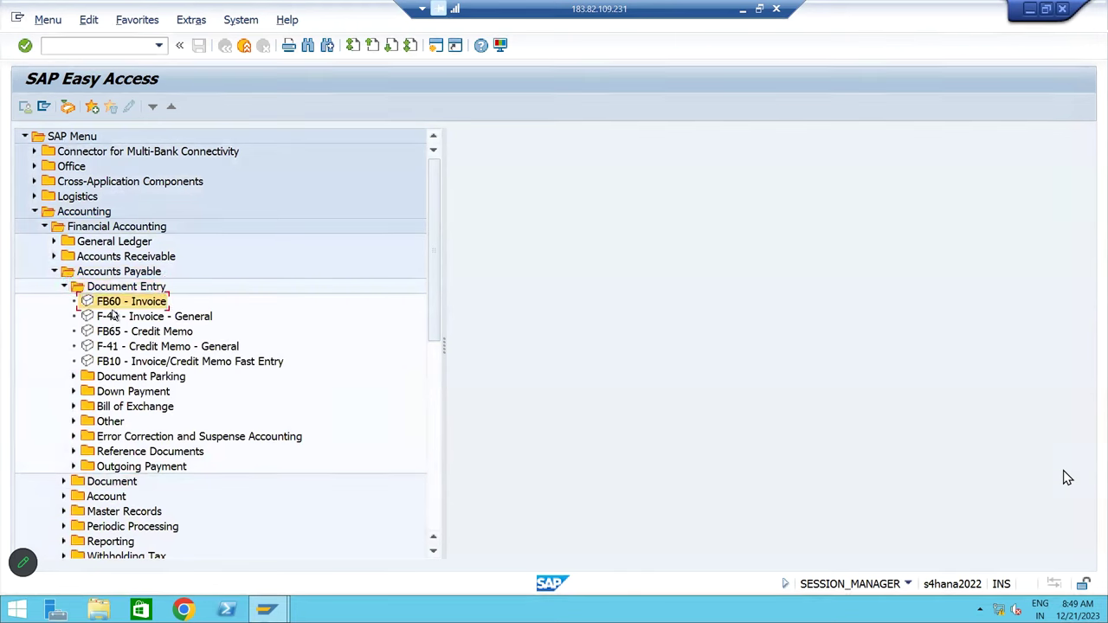
{"action": "key", "text": "Down"}
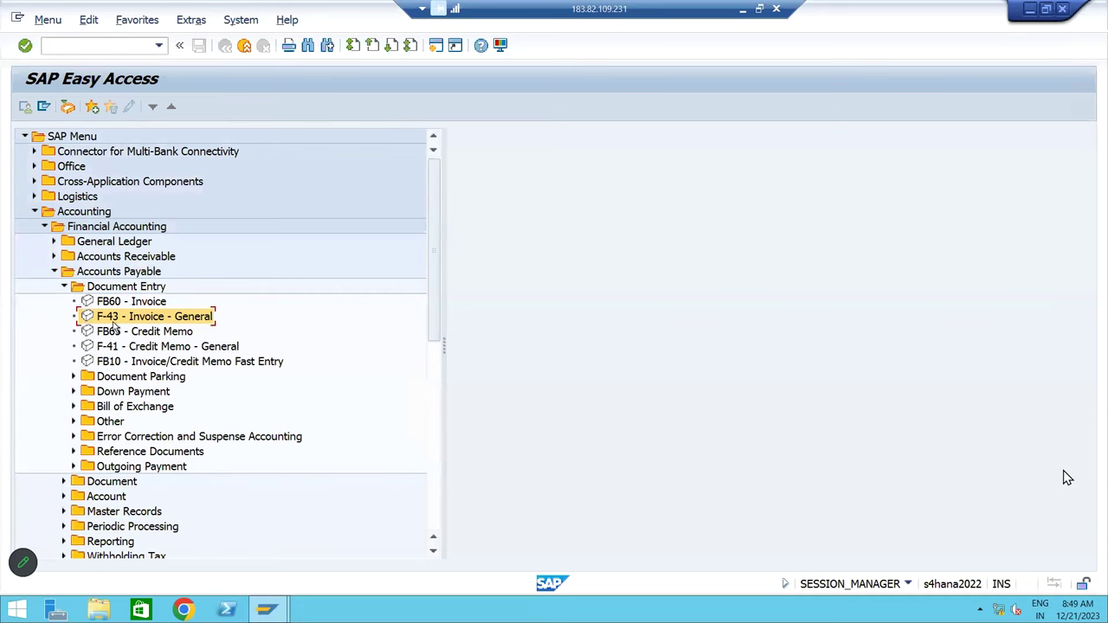
{"action": "left_click", "coordinate": [112, 304]}
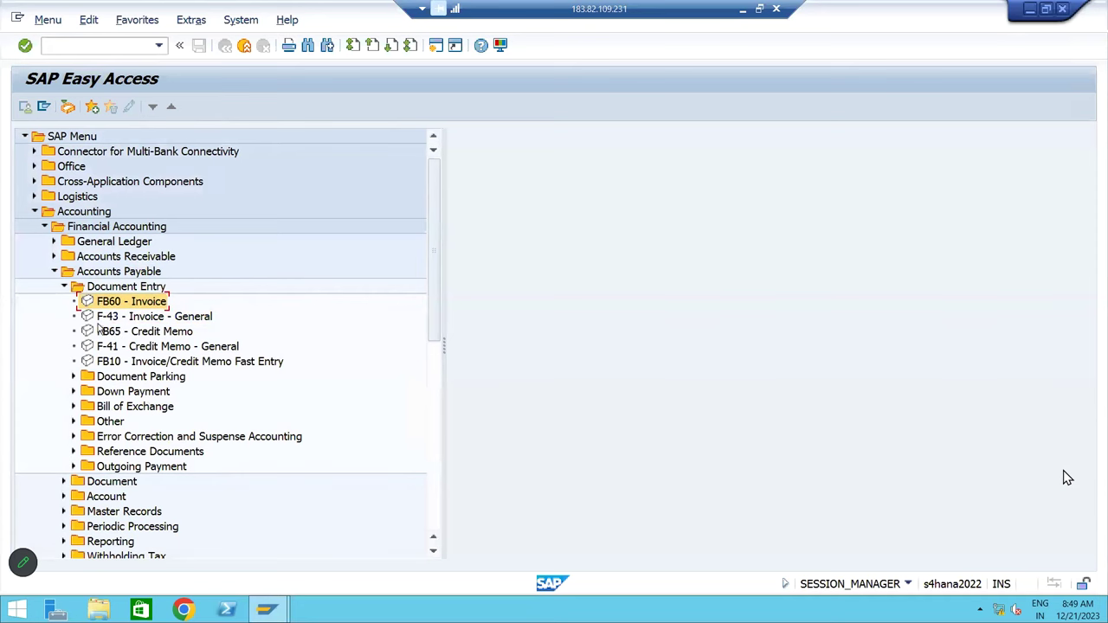
{"action": "left_click", "coordinate": [109, 320]}
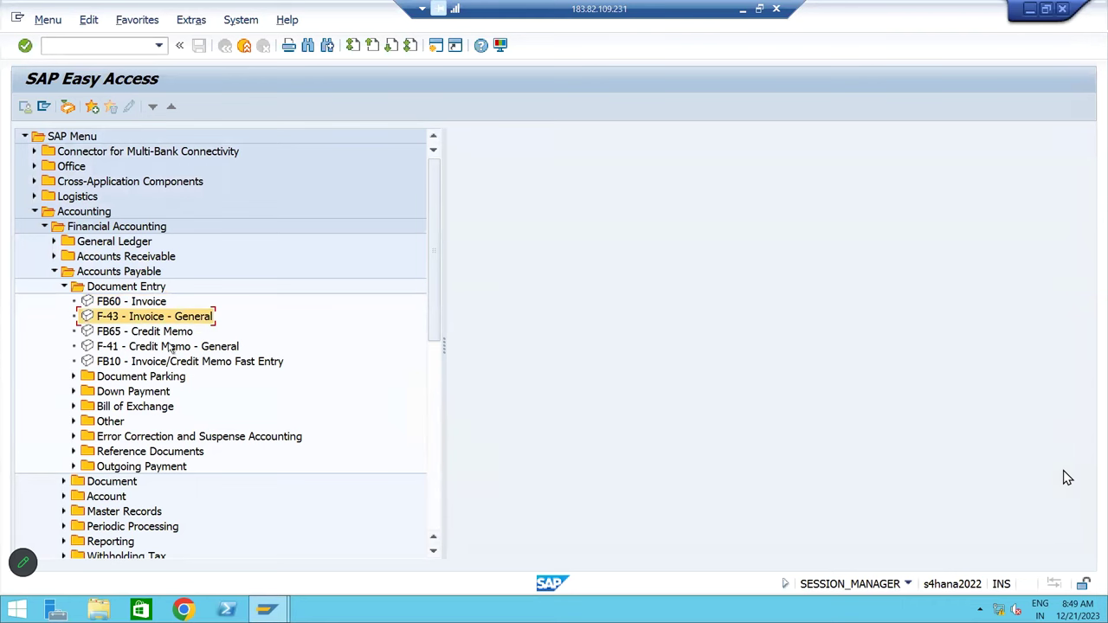
{"action": "double_click", "coordinate": [111, 323]}
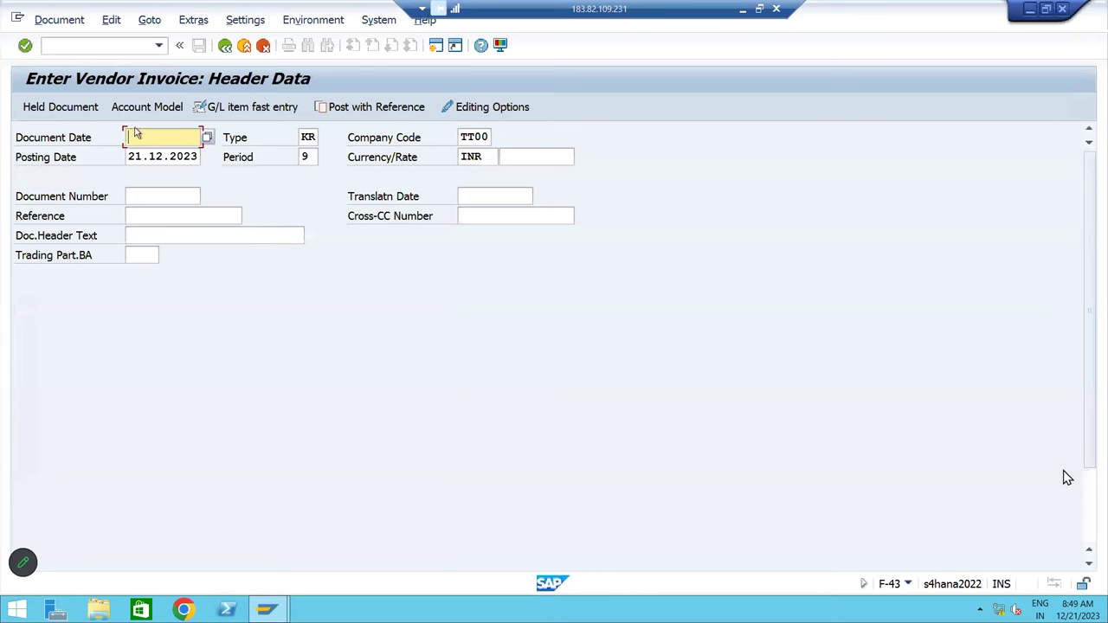
- Enter document date 21.12.2023 and company code BM10 in the header
{"action": "key", "text": "Tab"}
{"action": "key", "text": "ctrl+c"}
{"action": "key", "text": "Tab"}
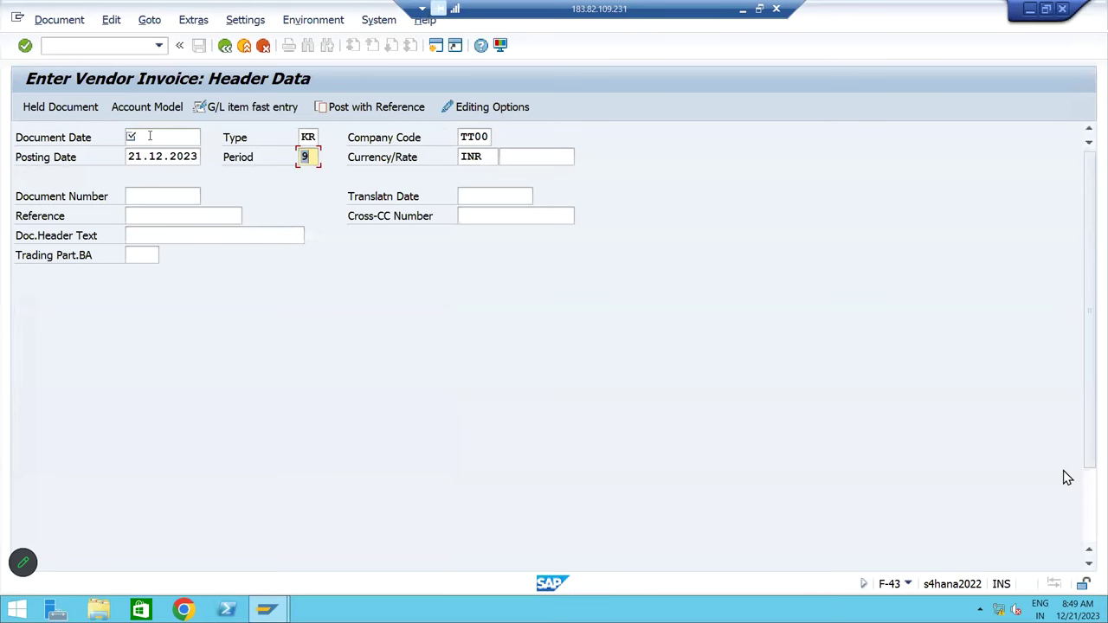
{"action": "key", "text": "shift+Tab"}
{"action": "key", "text": "shift+Tab"}
{"action": "key", "text": "shift+Tab"}
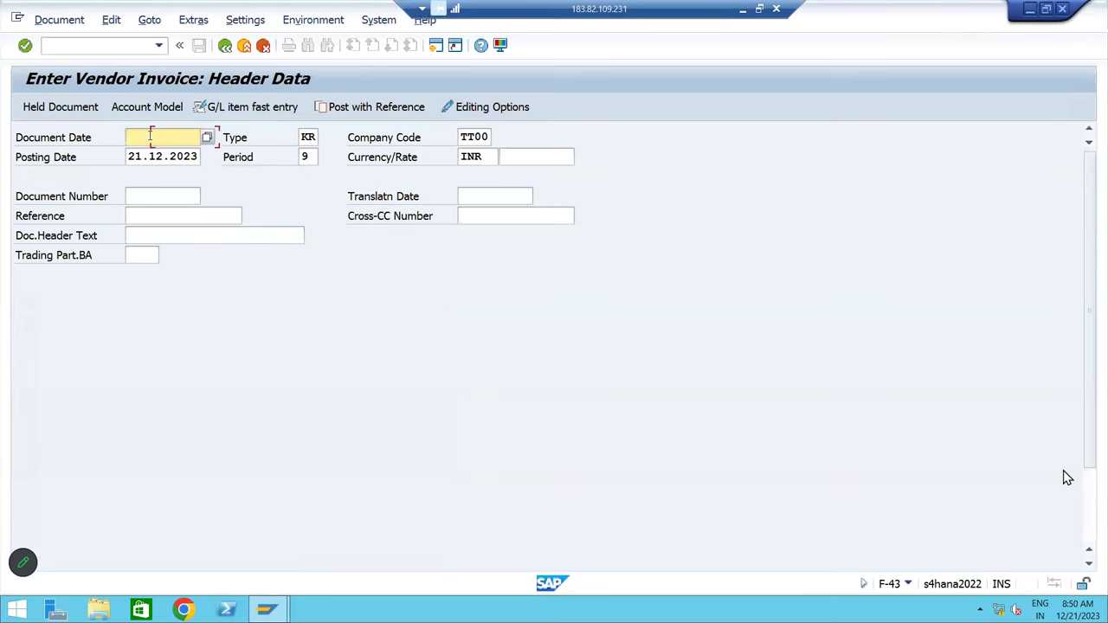
{"action": "key", "text": "ctrl+v"}
{"action": "key", "text": "Tab"}
{"action": "key", "text": "Tab"}
{"action": "key", "text": "Tab"}
{"action": "key", "text": "shift+Tab"}
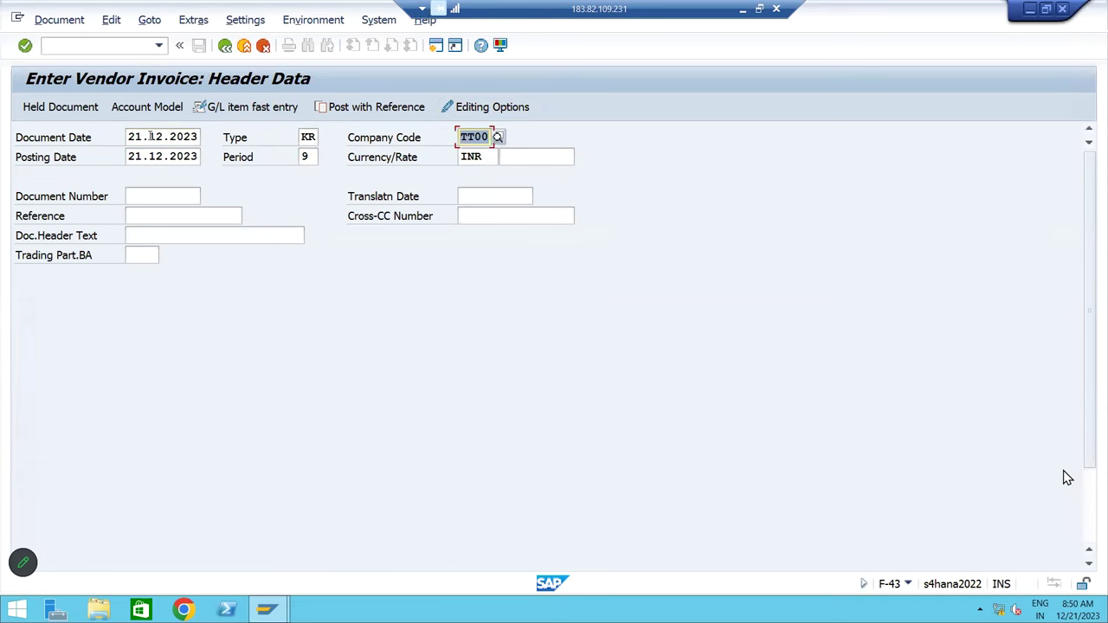
{"action": "type", "text": "BM10"}
{"action": "key", "text": "Return"}
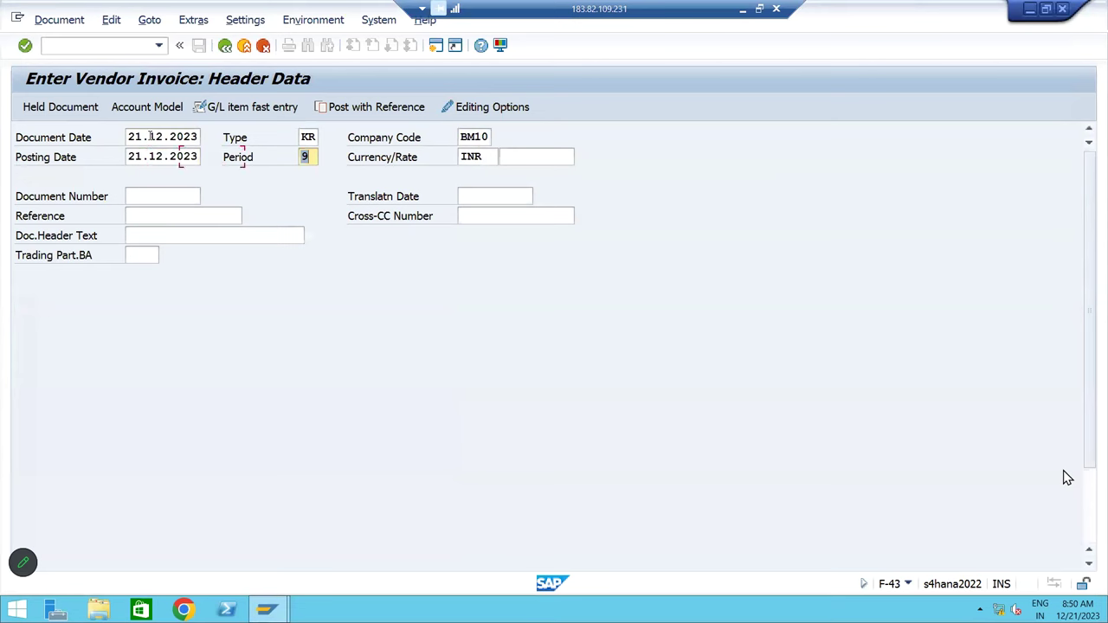
- Set reference Testing, header text 'Ven Inv Posting', and first-line posting key 31
{"action": "key", "text": "Tab"}
{"action": "key", "text": "Tab"}
{"action": "key", "text": "Tab"}
{"action": "key", "text": "Tab"}
{"action": "key", "text": "Tab"}
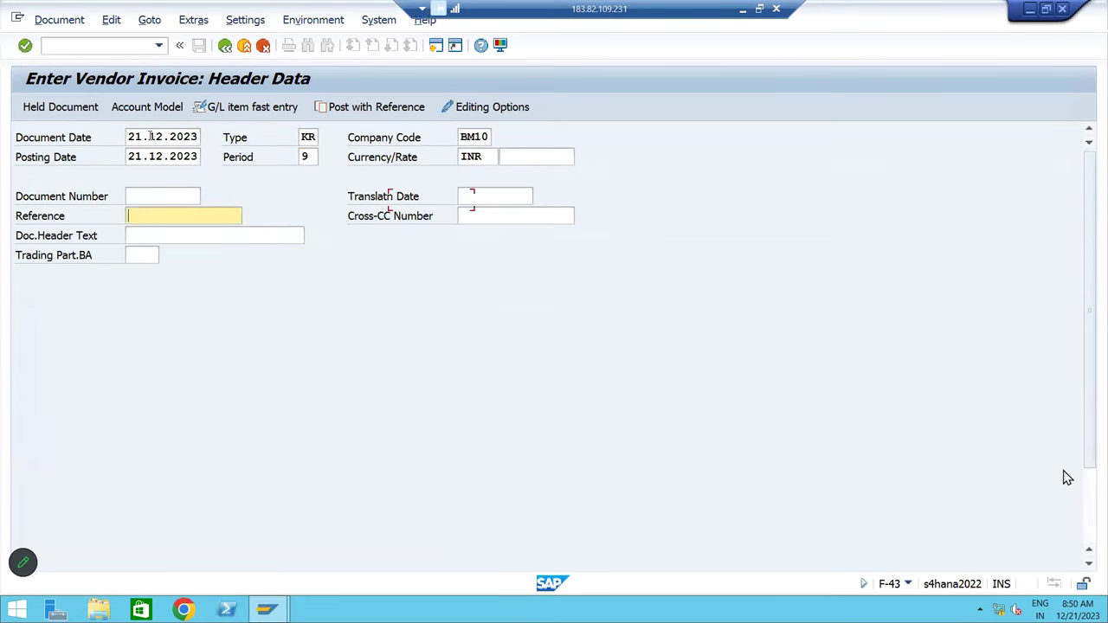
{"action": "key", "text": "Down"}
{"action": "key", "text": "Down"}
{"action": "key", "text": "Tab"}
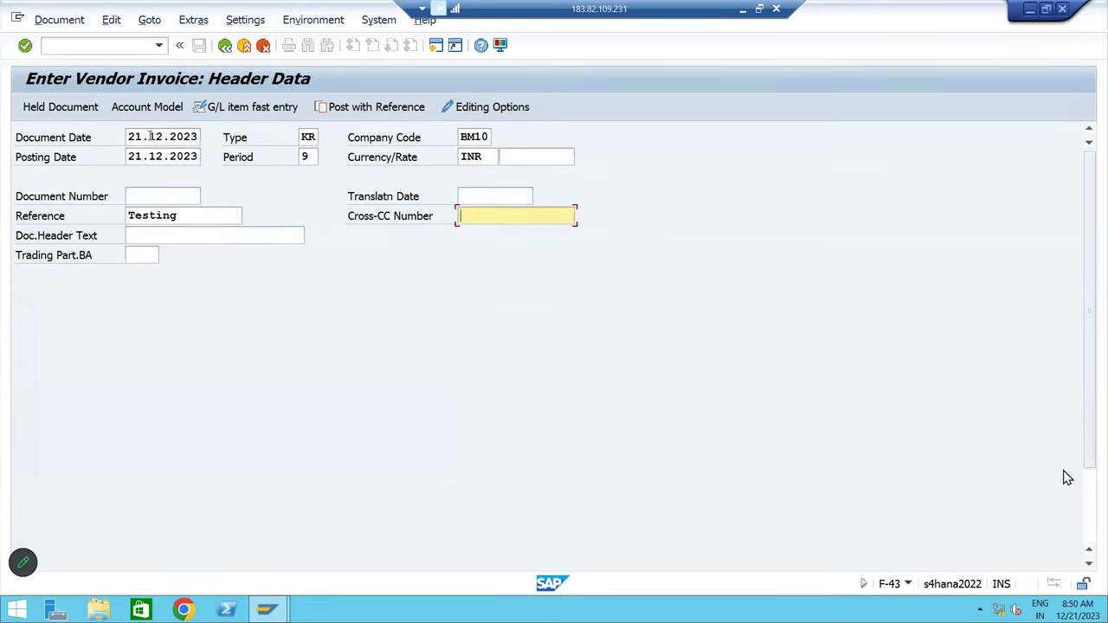
{"action": "key", "text": "Tab"}
{"action": "key", "text": "Down"}
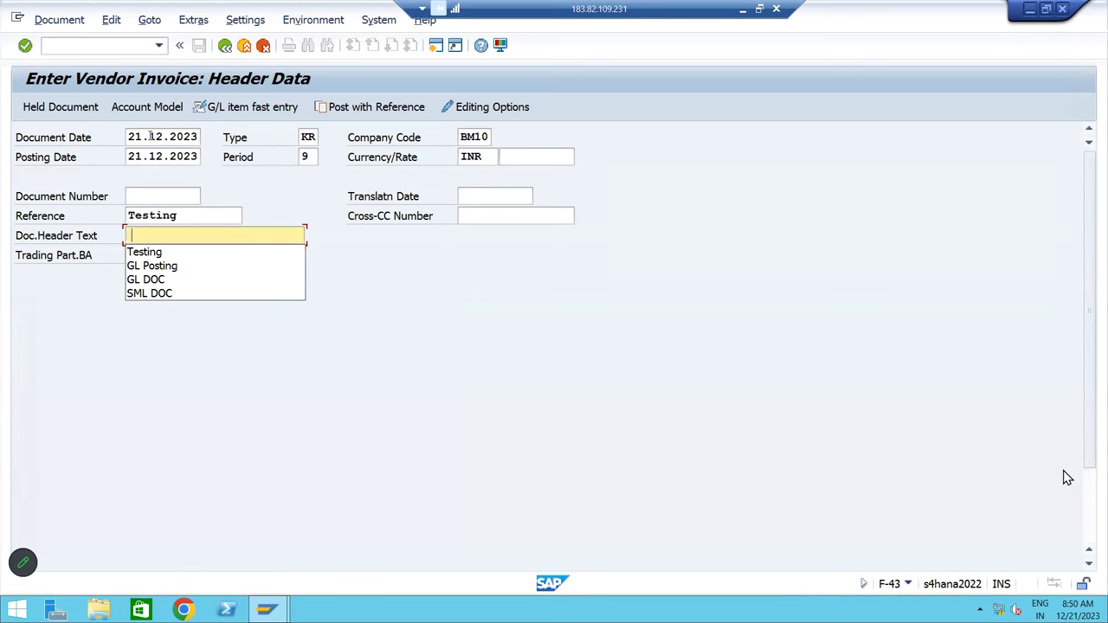
{"action": "type", "text": "VEN"}
{"action": "key", "text": "BackSpace"}
{"action": "key", "text": "BackSpace"}
{"action": "type", "text": "en D"}
{"action": "key", "text": "BackSpace"}
{"action": "type", "text": "Docum"}
{"action": "key", "text": "BackSpace"}
{"action": "key", "text": "BackSpace"}
{"action": "key", "text": "BackSpace"}
{"action": "key", "text": "BackSpace"}
{"action": "key", "text": "BackSpace"}
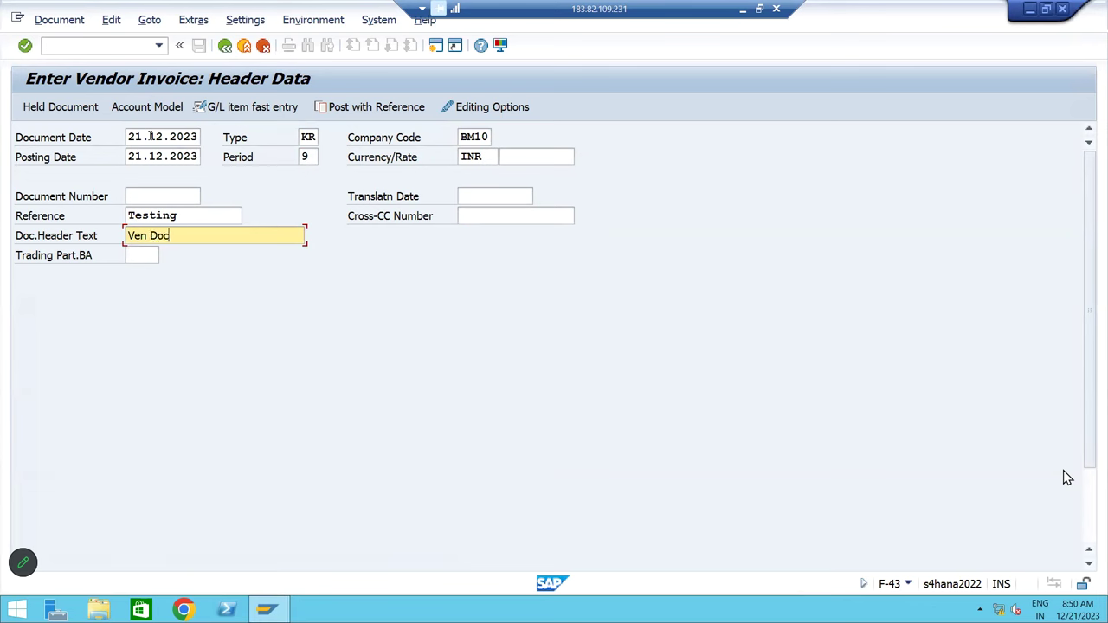
{"action": "type", "text": "Inv Posting"}
{"action": "key", "text": "Tab"}
{"action": "key", "text": "Tab"}
{"action": "key", "text": "Tab"}
{"action": "key", "text": "shift+Tab"}
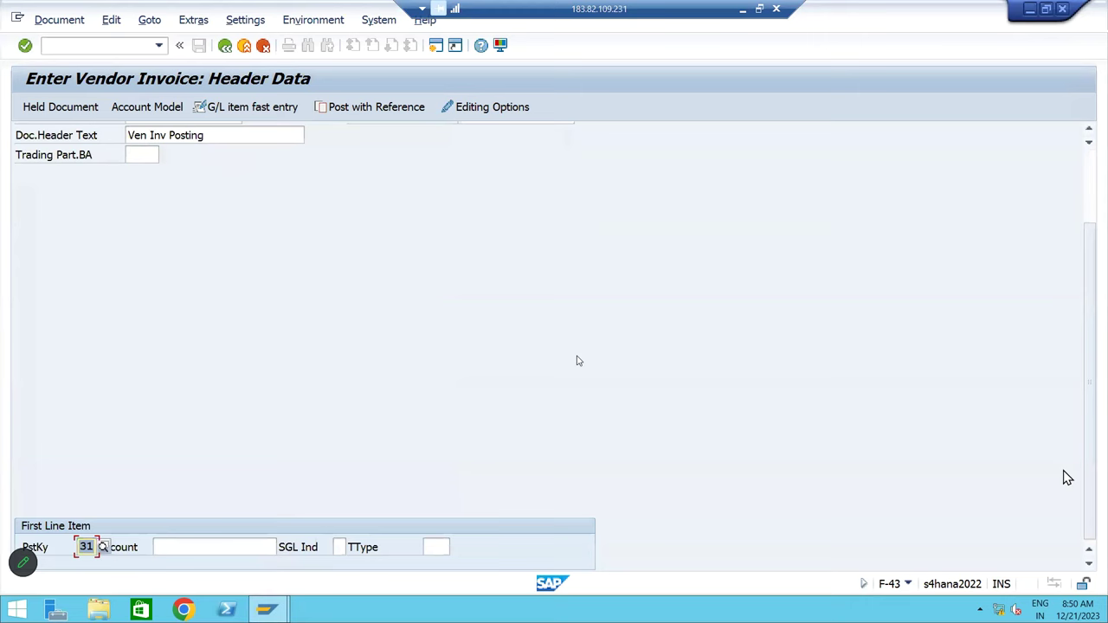
- Minimize SAP and select the Contracter Fee debit row in the Excel notes
{"action": "left_click", "coordinate": [743, 9]}
{"action": "scroll", "coordinate": [736, 294], "scroll_direction": "down", "scroll_amount": 1}
{"action": "left_click", "coordinate": [745, 307]}
{"action": "left_click_drag", "start_coordinate": [698, 281], "coordinate": [899, 282]}
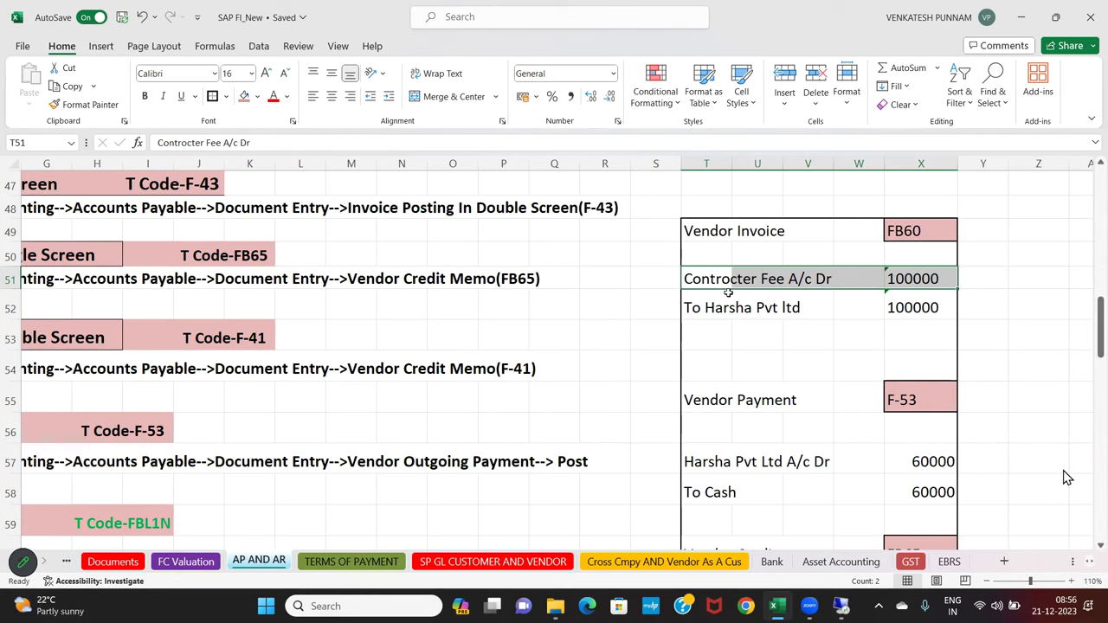
- Note posting keys 40 and 31 beside the debit and vendor credit entries
{"action": "left_click", "coordinate": [637, 274]}
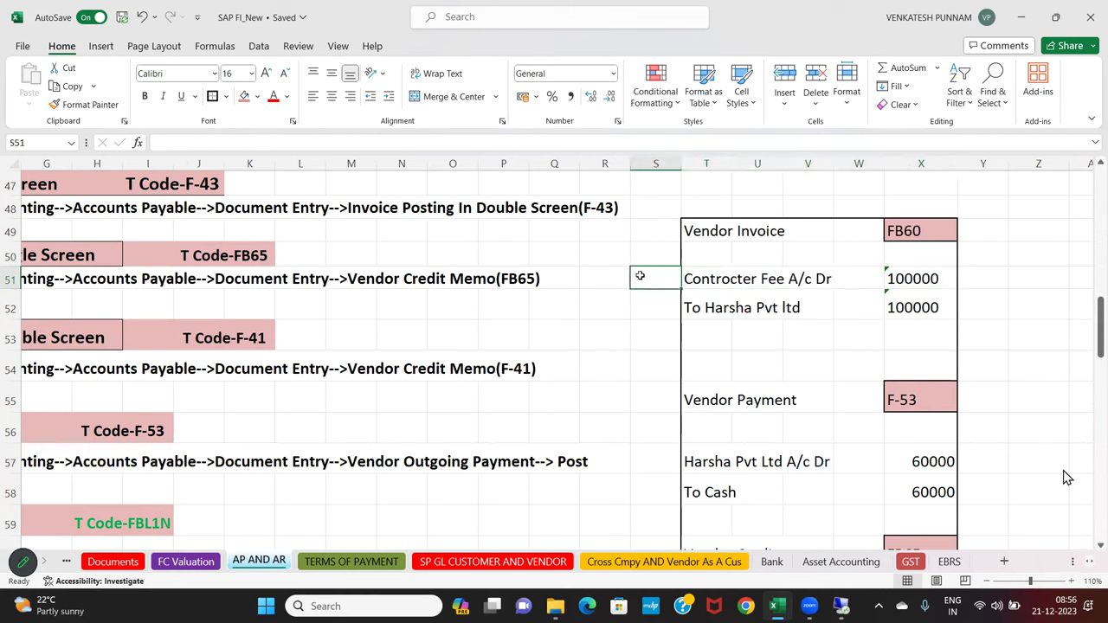
{"action": "type", "text": "40"}
{"action": "key", "text": "Return"}
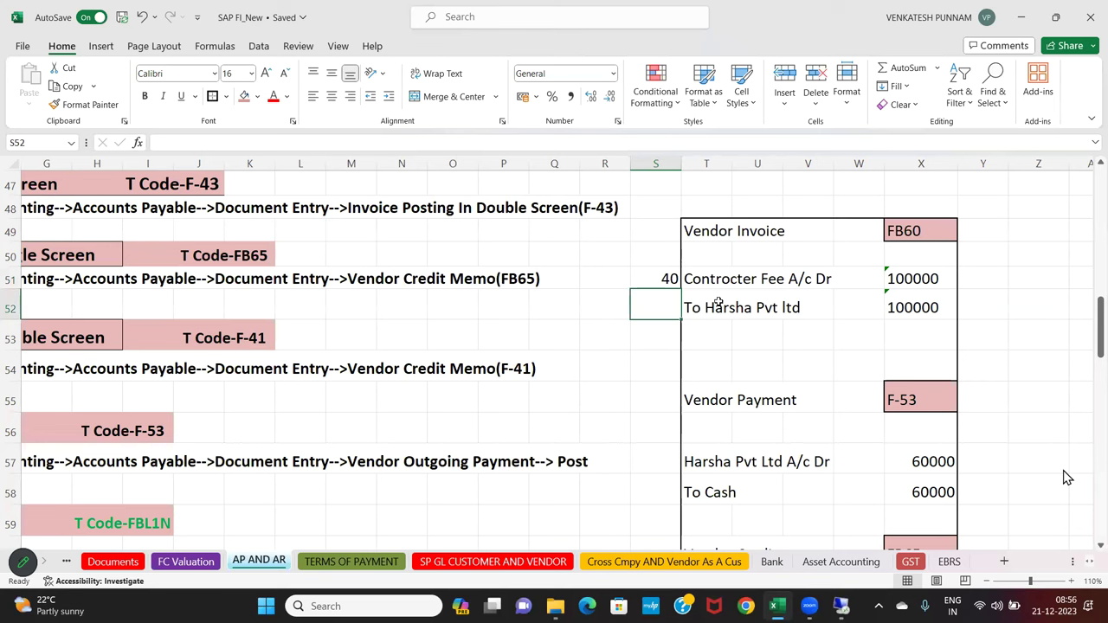
{"action": "type", "text": "31"}
{"action": "key", "text": "Return"}
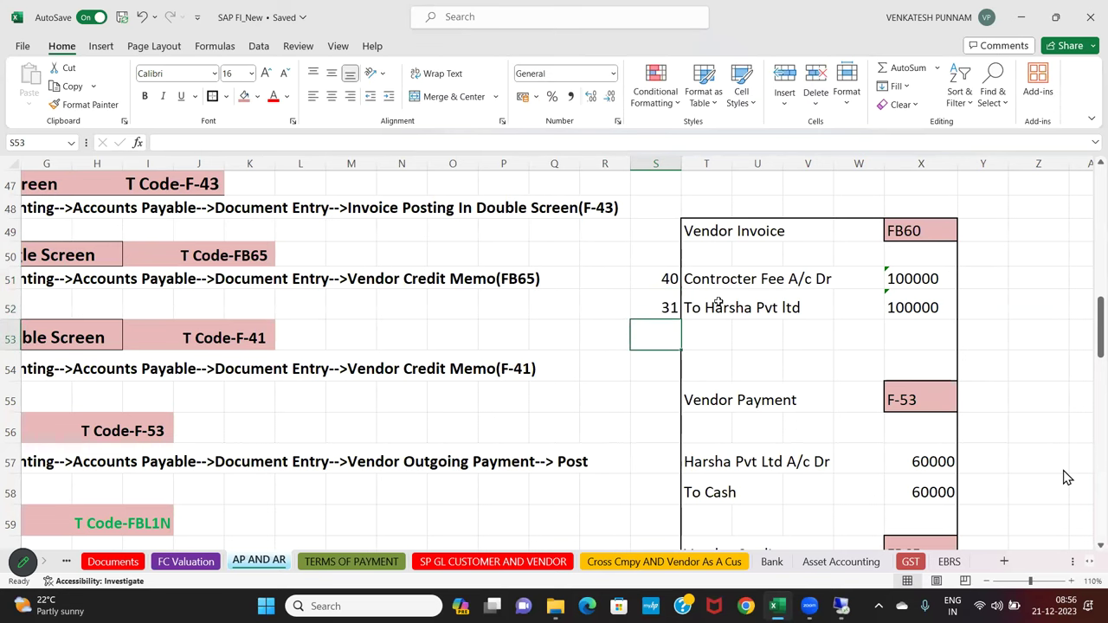
- Remove the stray 21 from R52, confirming keys 40 in S51 and 31 in S52
{"action": "key", "text": "Left"}
{"action": "key", "text": "Up"}
{"action": "type", "text": "21"}
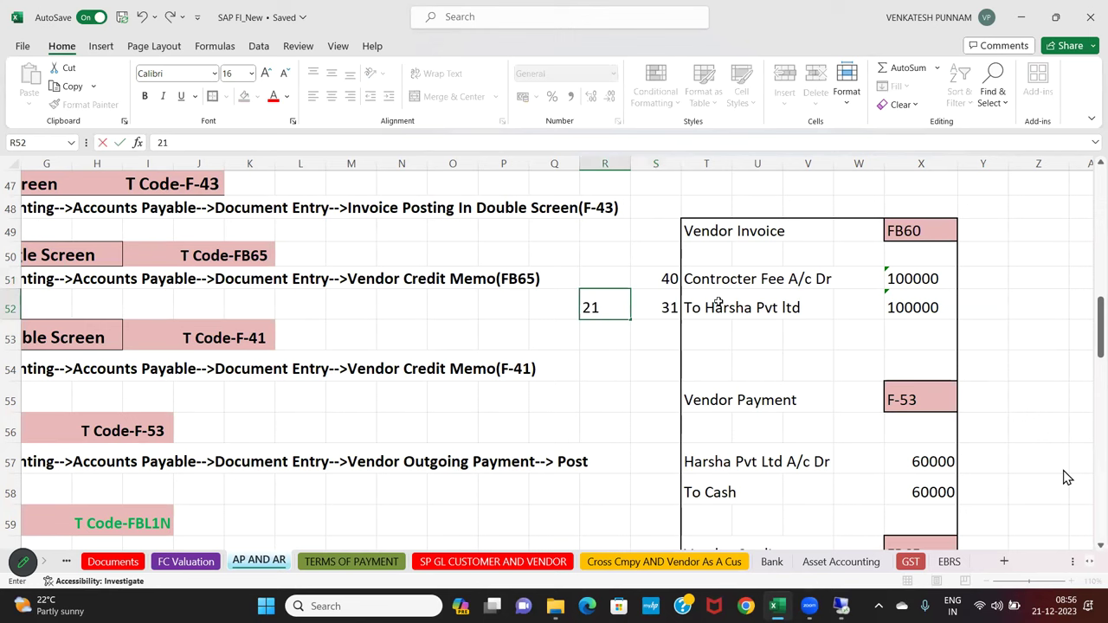
{"action": "key", "text": "Return"}
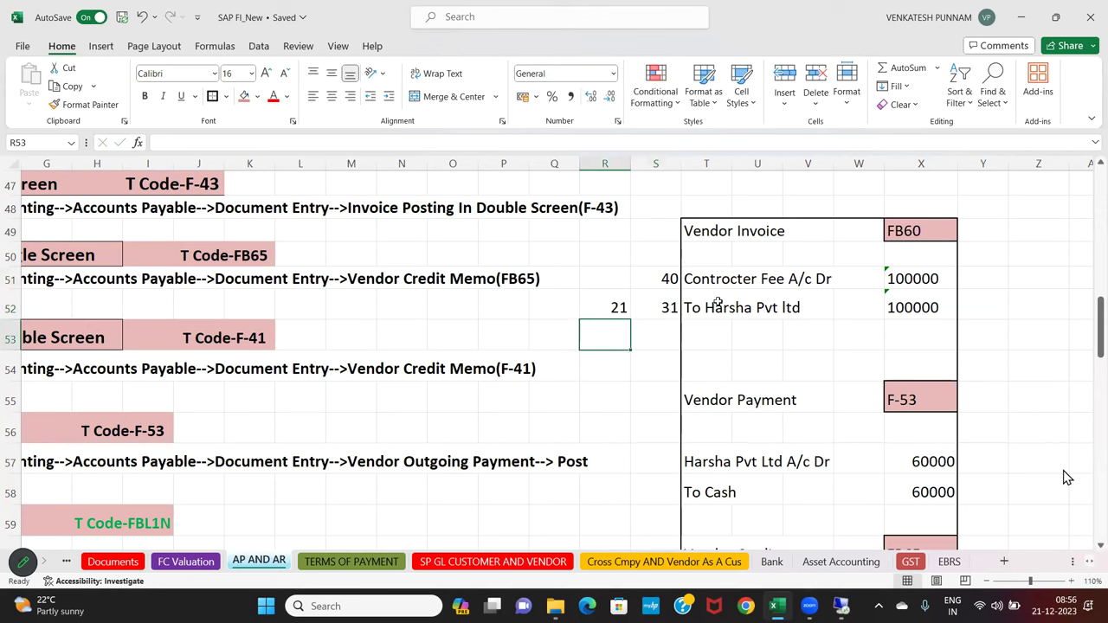
{"action": "left_click", "coordinate": [619, 305]}
{"action": "left_click", "coordinate": [657, 309]}
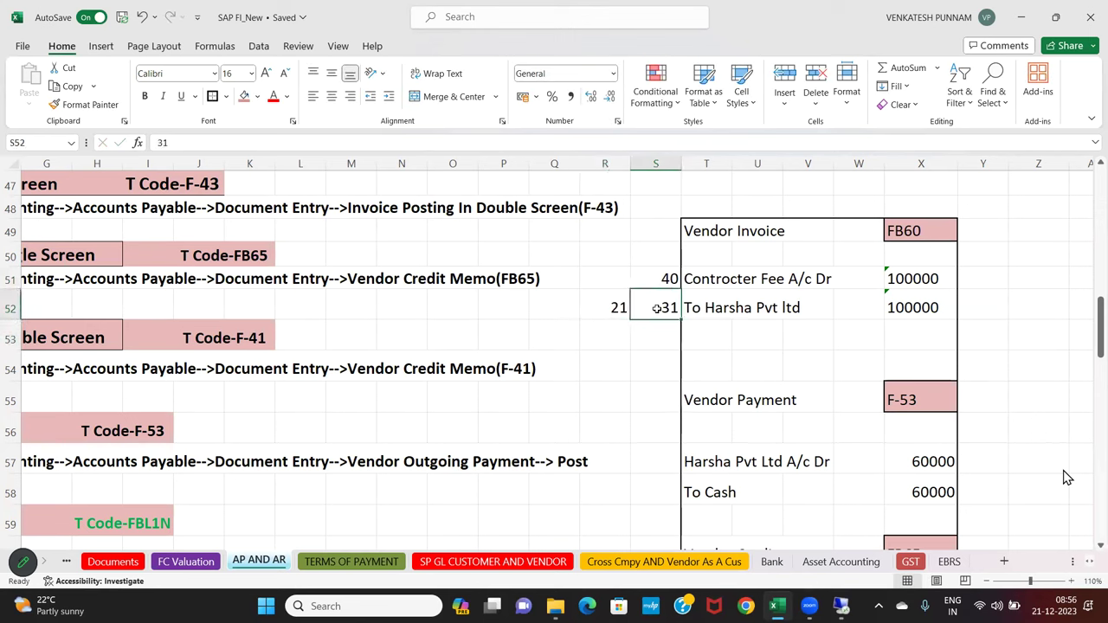
{"action": "left_click", "coordinate": [612, 308]}
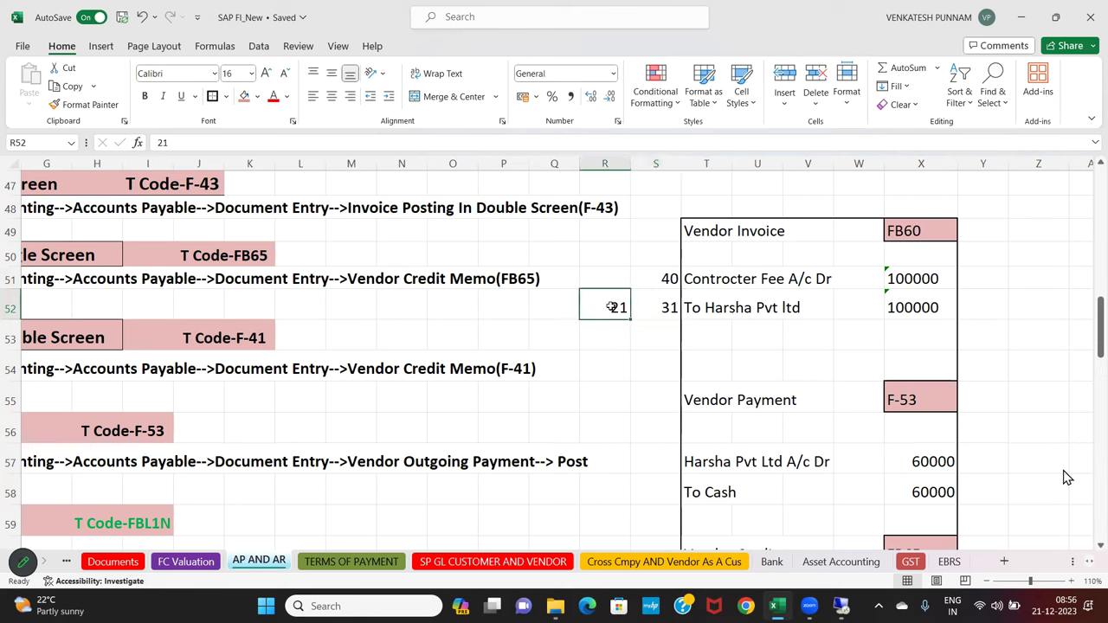
{"action": "key", "text": "Delete"}
{"action": "left_click", "coordinate": [665, 282]}
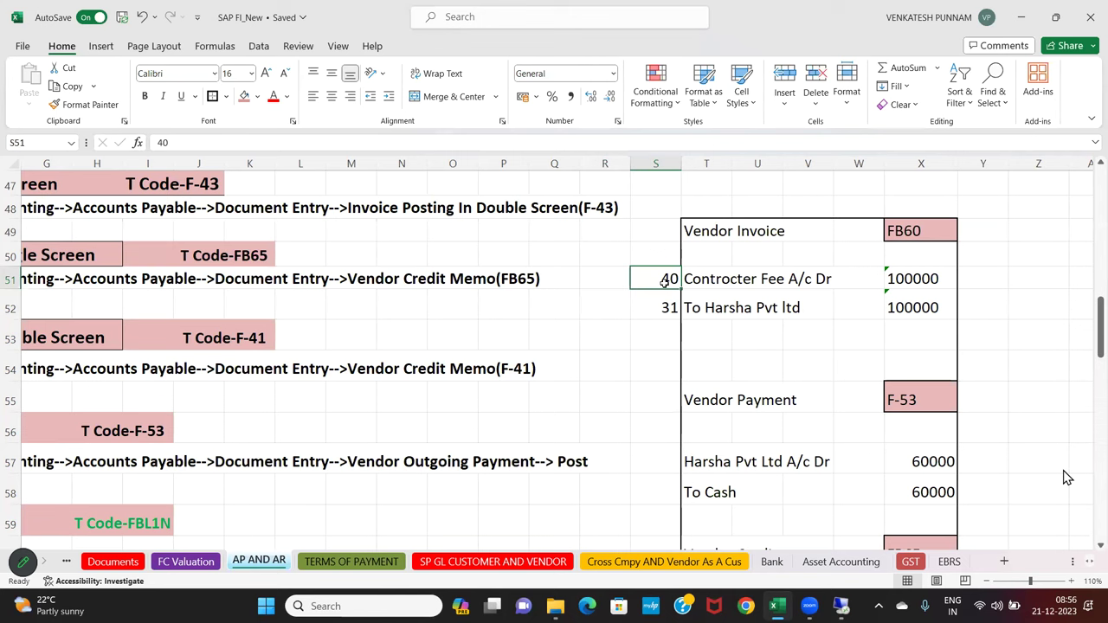
{"action": "left_click", "coordinate": [651, 311]}
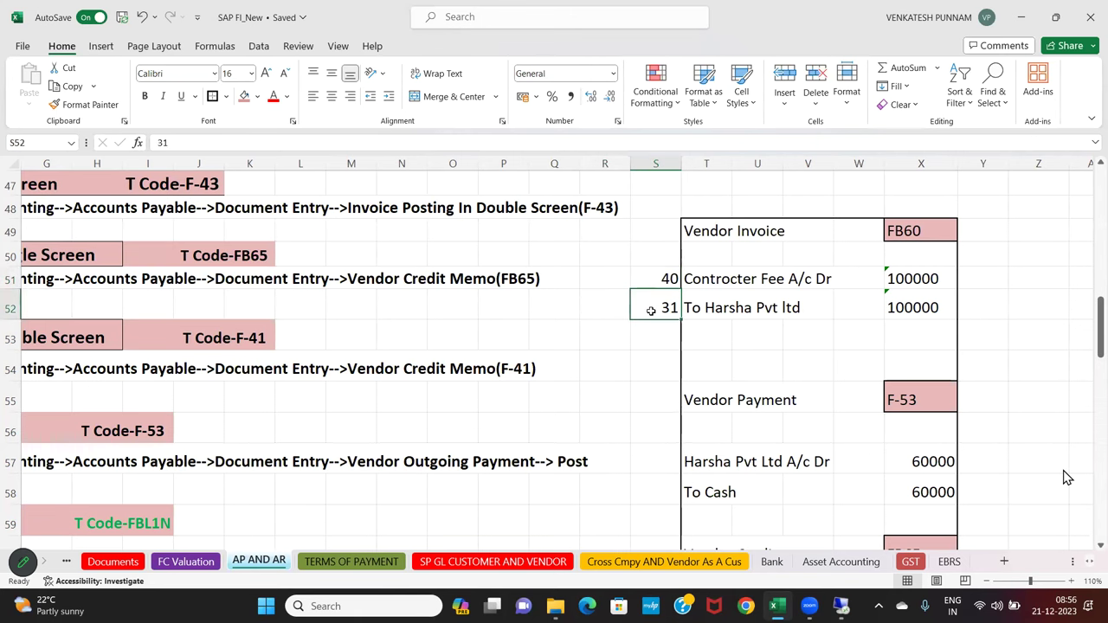
{"action": "key", "text": "alt+Tab"}
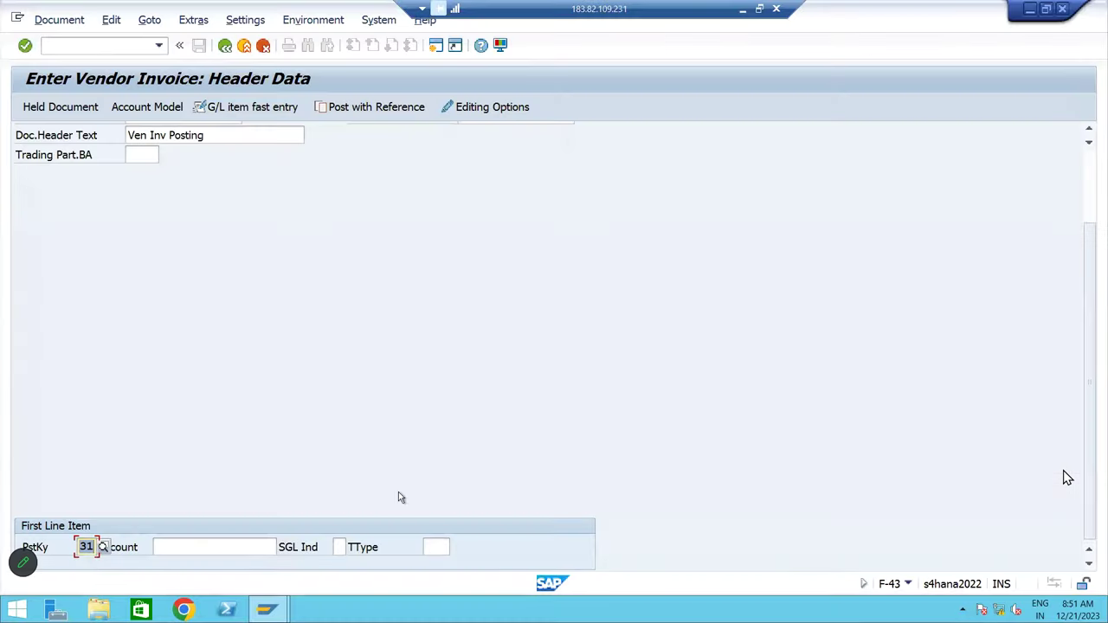
- Search Suppliers by Company Code for BM10 and take supplier HAPL as the key-31 line's account
{"action": "left_click", "coordinate": [86, 545]}
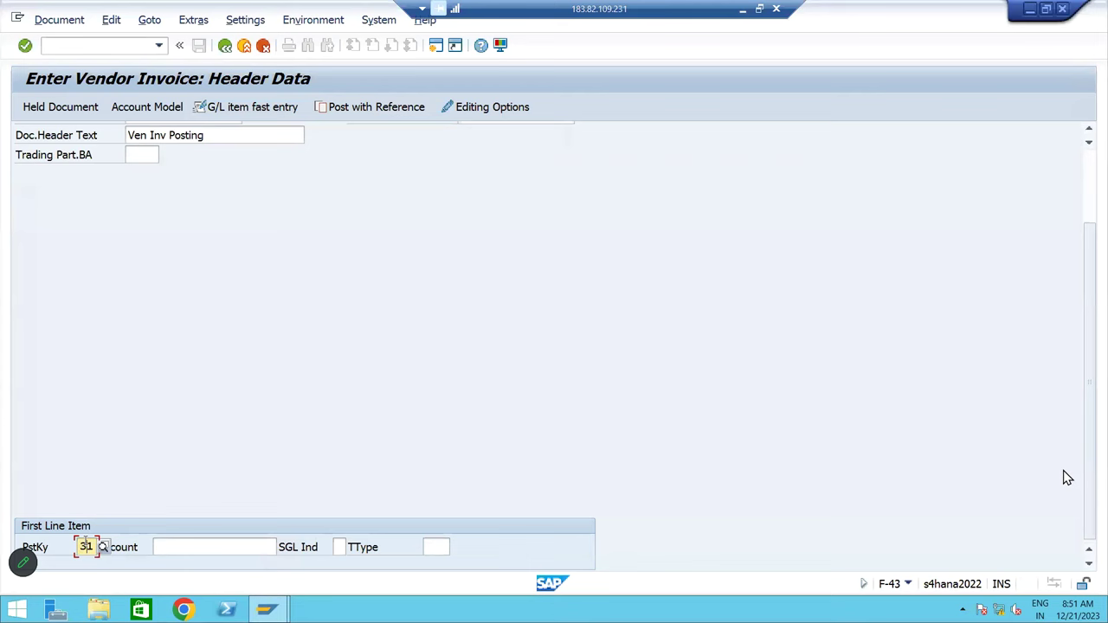
{"action": "left_click", "coordinate": [227, 547]}
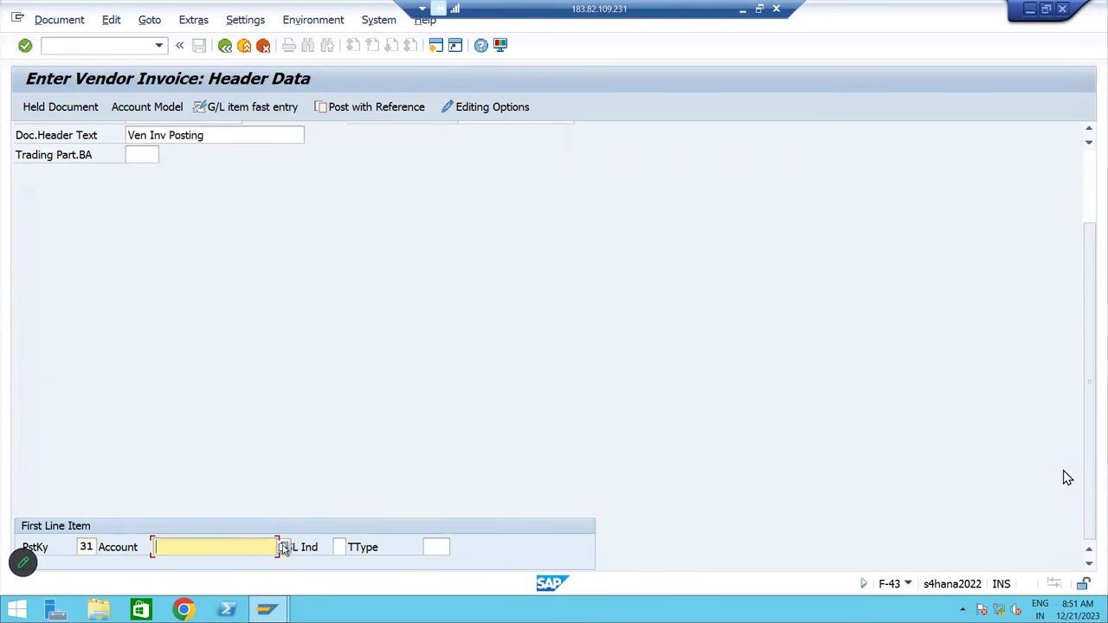
{"action": "left_click", "coordinate": [284, 548]}
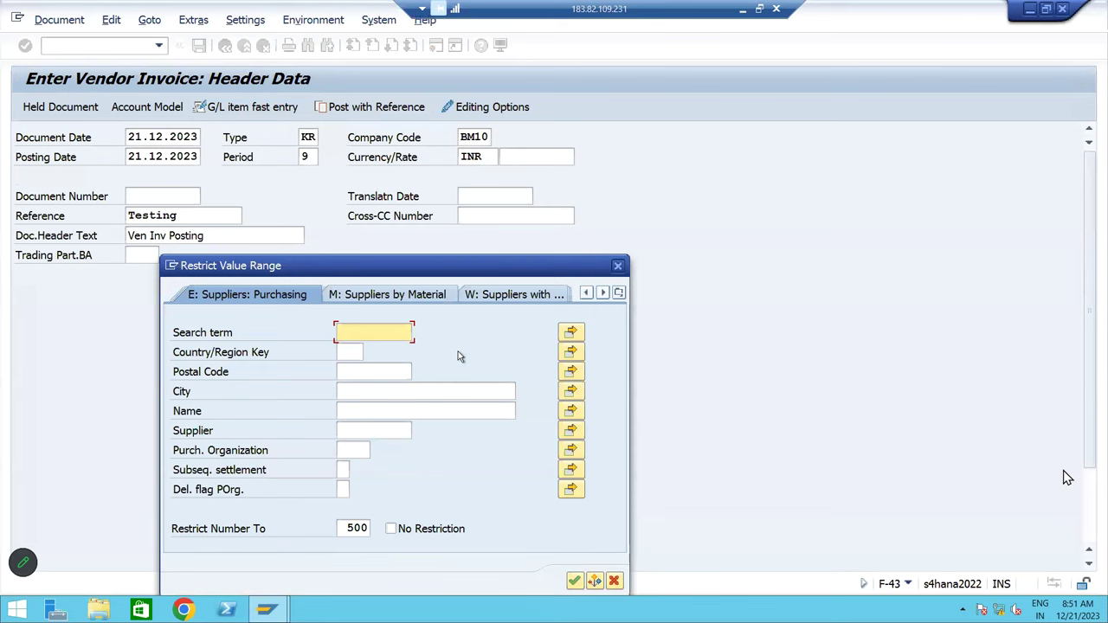
{"action": "left_click", "coordinate": [621, 294]}
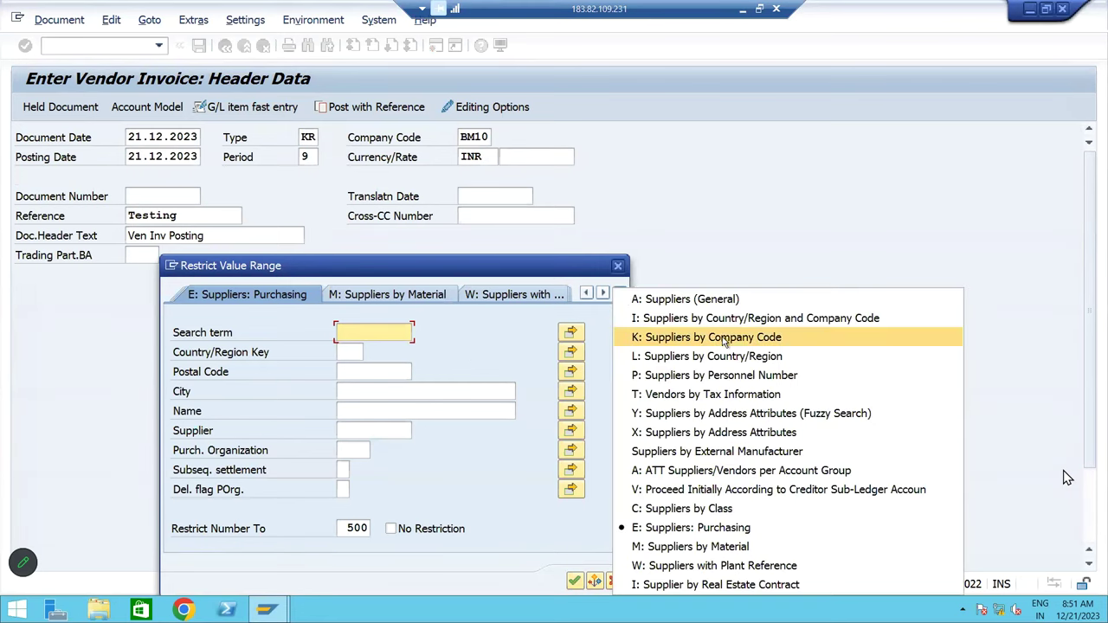
{"action": "left_click", "coordinate": [725, 342]}
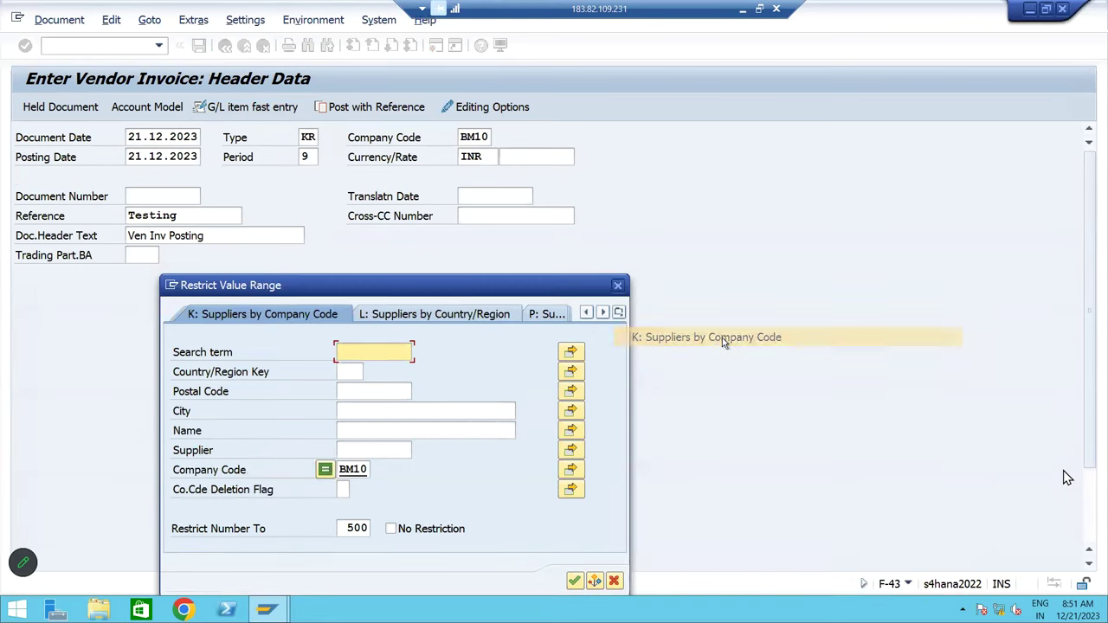
{"action": "left_click", "coordinate": [368, 469]}
{"action": "left_click", "coordinate": [358, 451]}
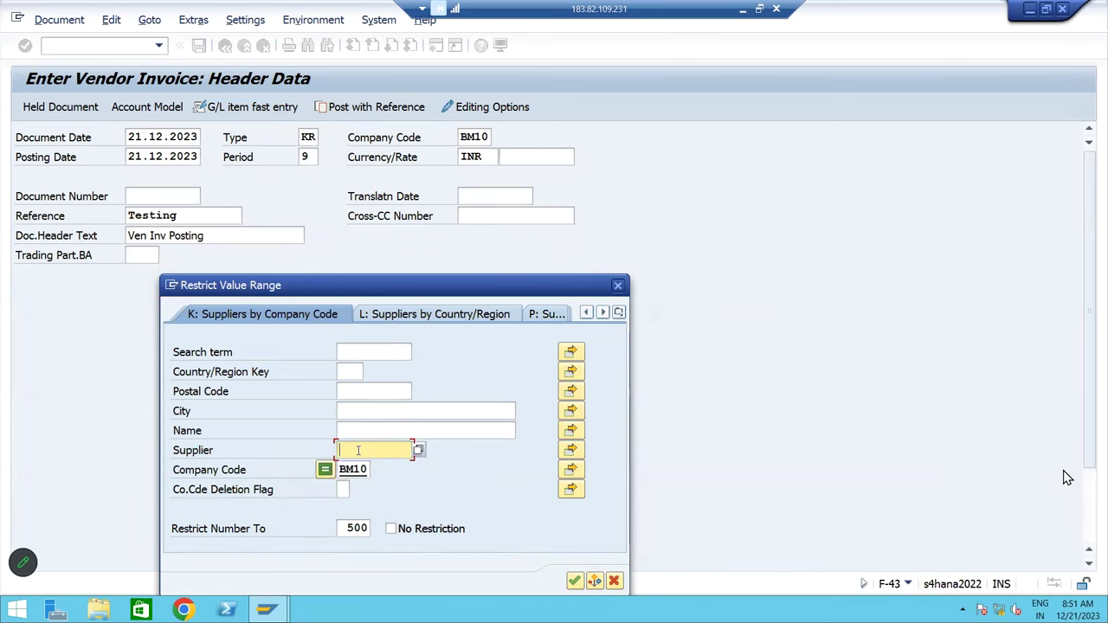
{"action": "key", "text": "Return"}
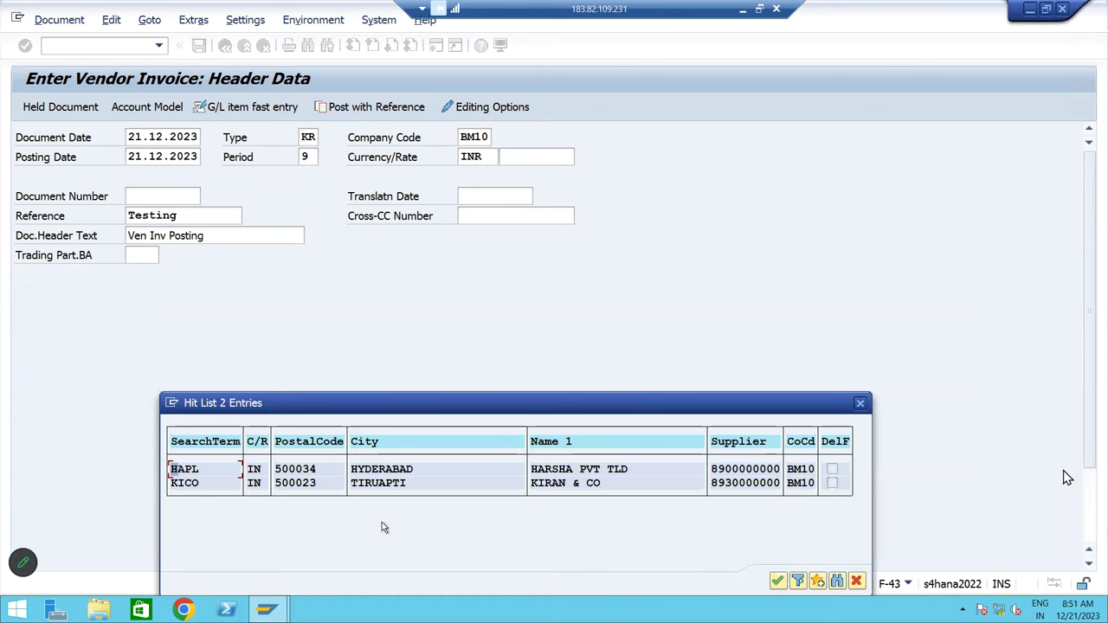
{"action": "double_click", "coordinate": [552, 469]}
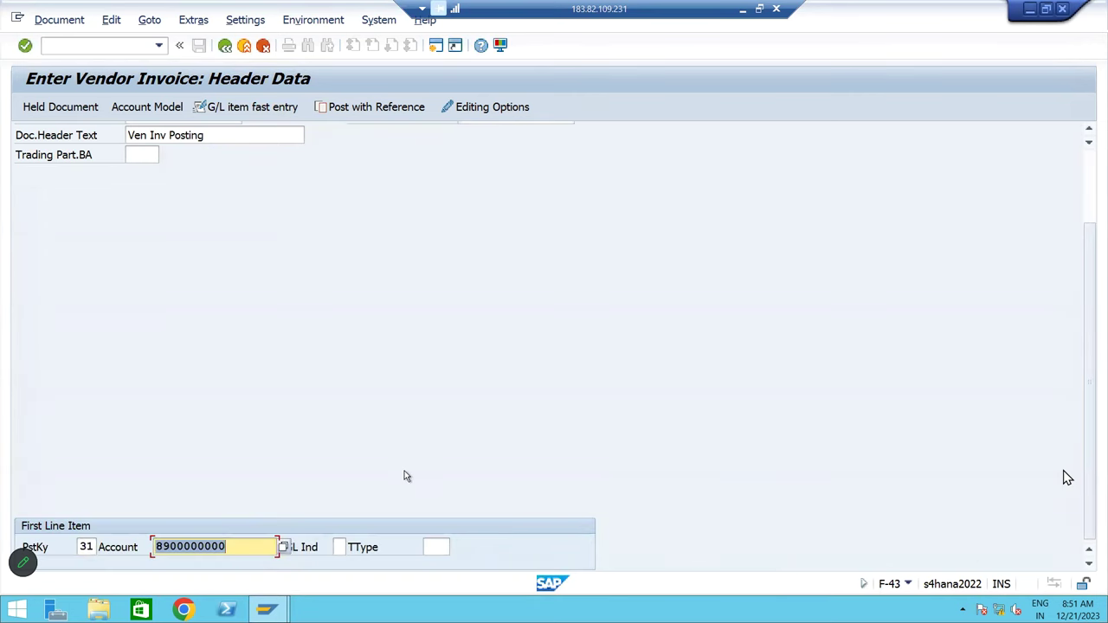
{"action": "key", "text": "Return"}
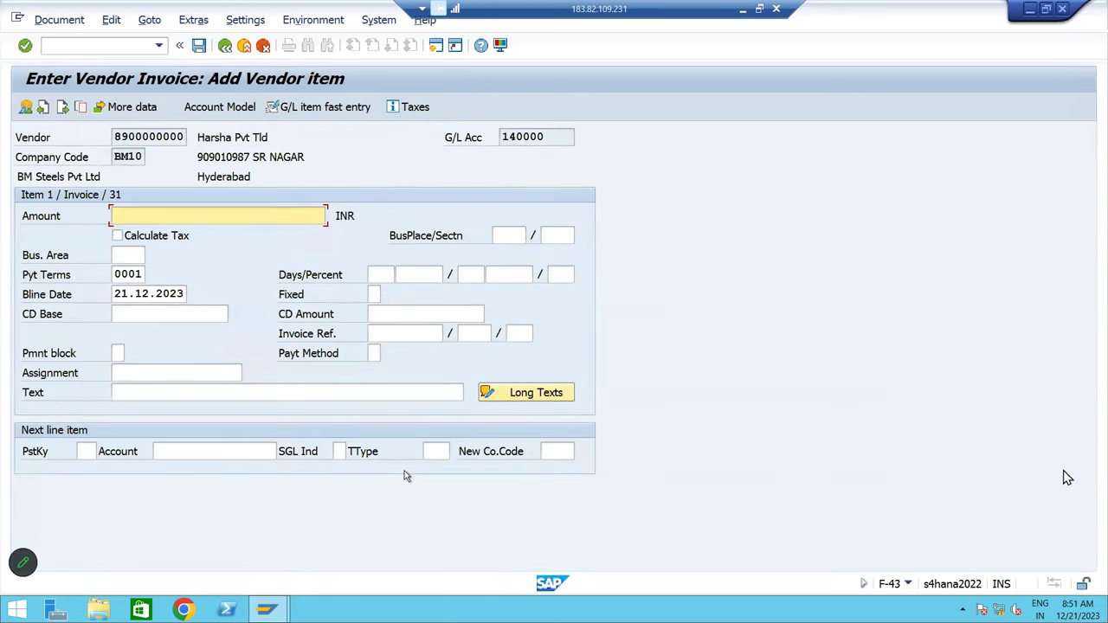
- Enter amount 100000 and item text 'Being Vendor Inv Positng' on the vendor line
{"action": "left_click", "coordinate": [743, 8]}
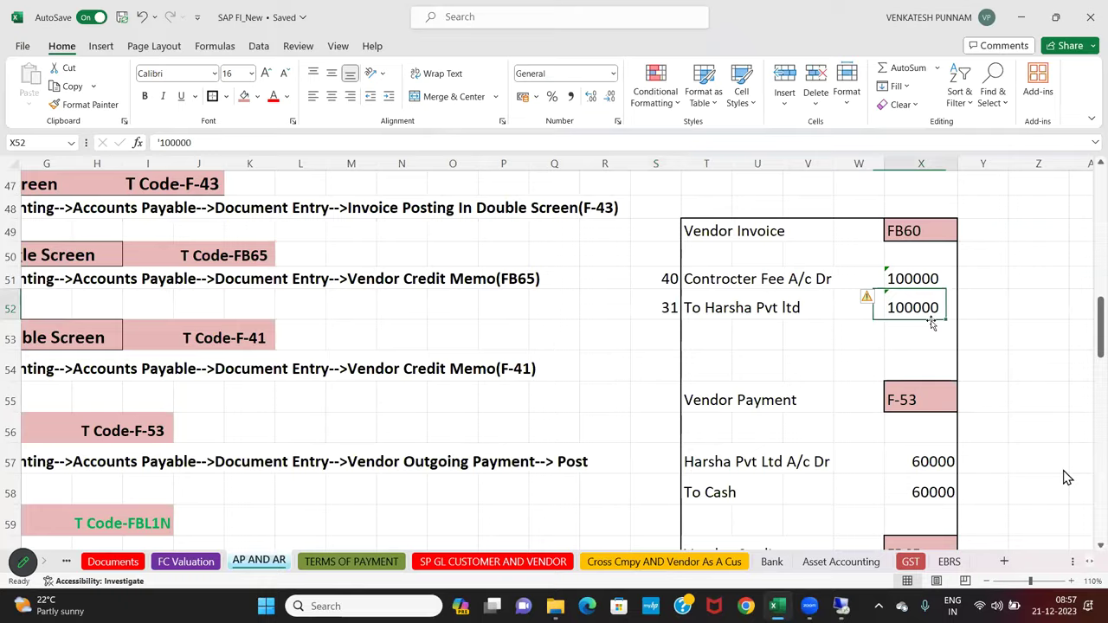
{"action": "key", "text": "alt+Tab"}
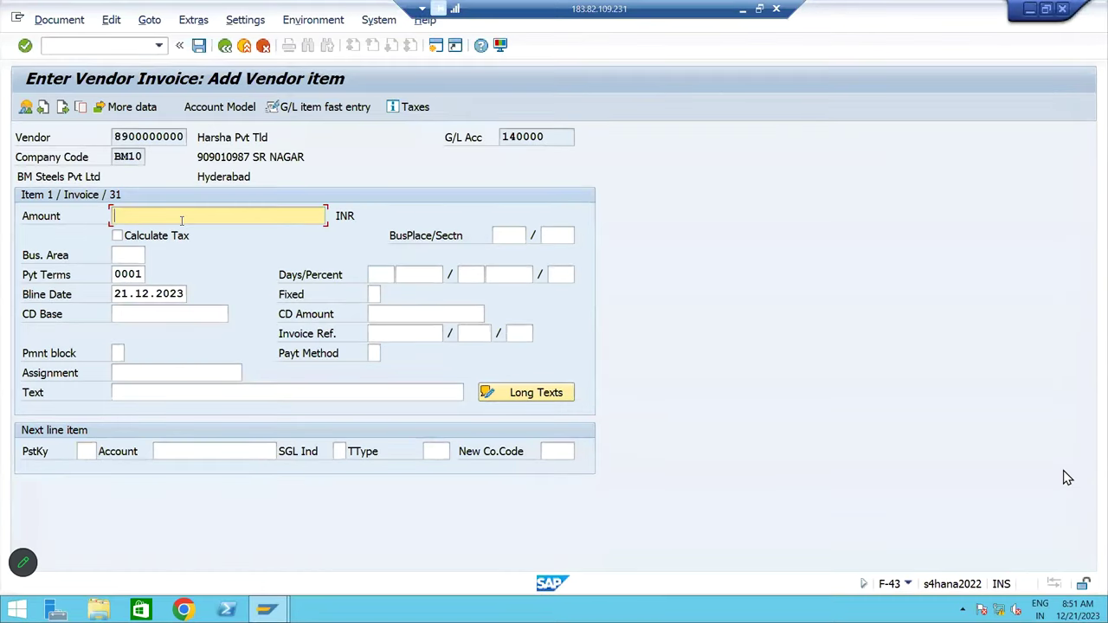
{"action": "type", "text": "10000"}
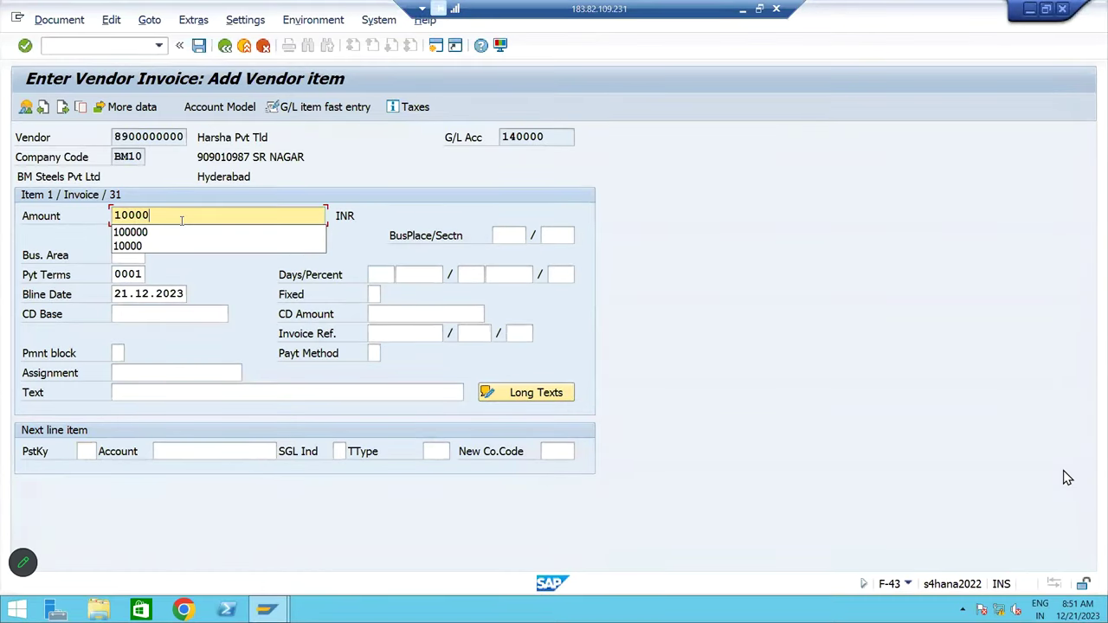
{"action": "type", "text": "0"}
{"action": "key", "text": "Tab"}
{"action": "key", "text": "Tab"}
{"action": "key", "text": "Tab"}
{"action": "key", "text": "Tab"}
{"action": "key", "text": "Tab"}
{"action": "key", "text": "Tab"}
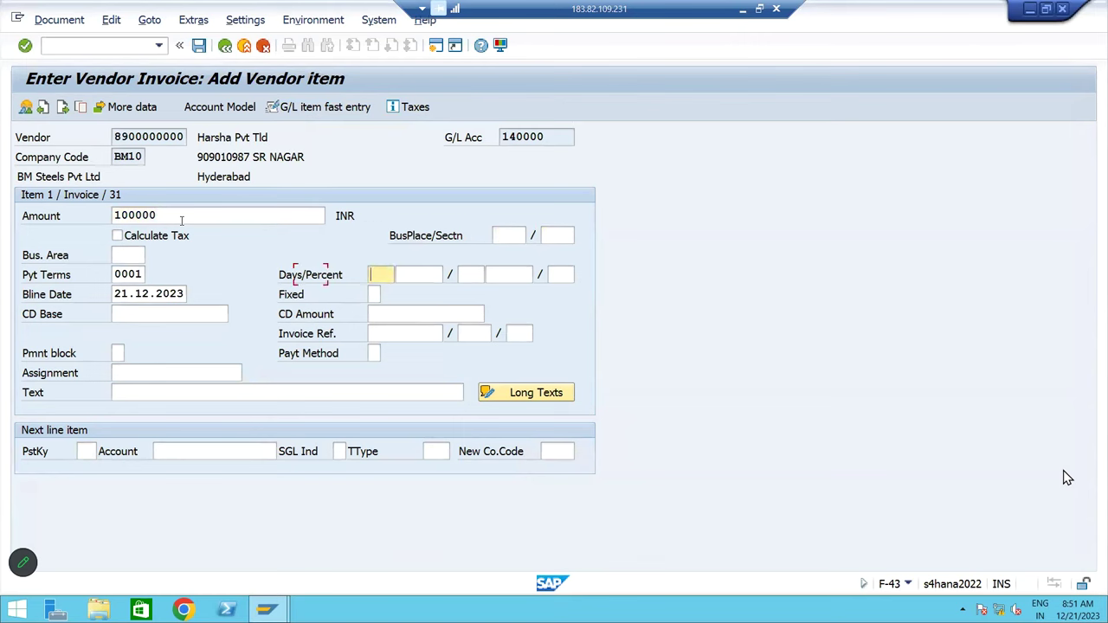
{"action": "key", "text": "Tab"}
{"action": "key", "text": "Tab"}
{"action": "key", "text": "Tab"}
{"action": "key", "text": "Tab"}
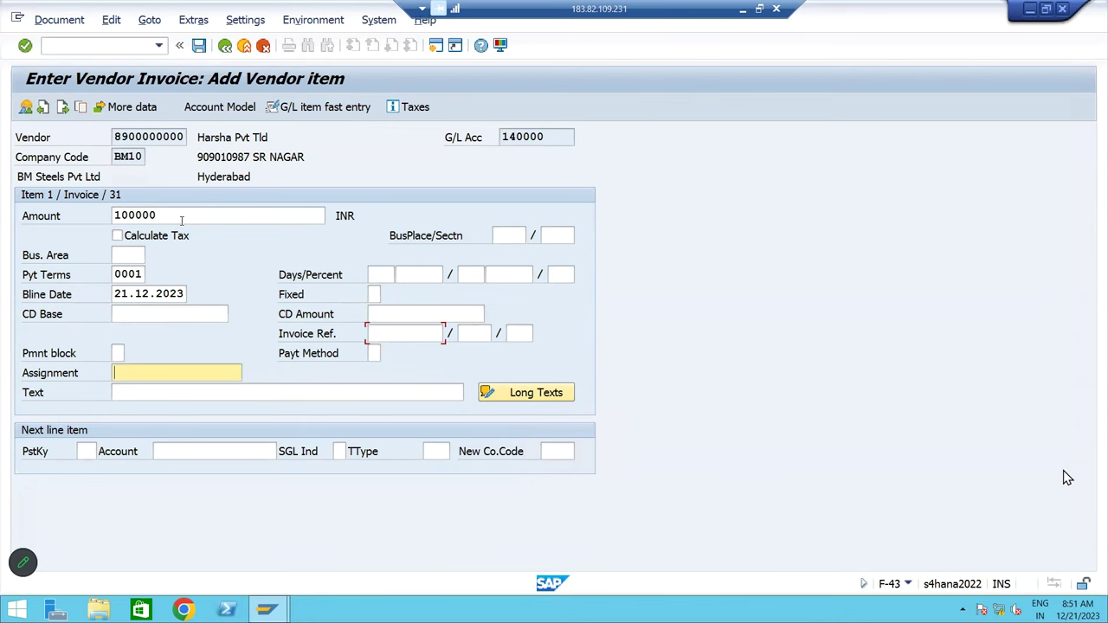
{"action": "key", "text": "Return"}
{"action": "left_click", "coordinate": [258, 392]}
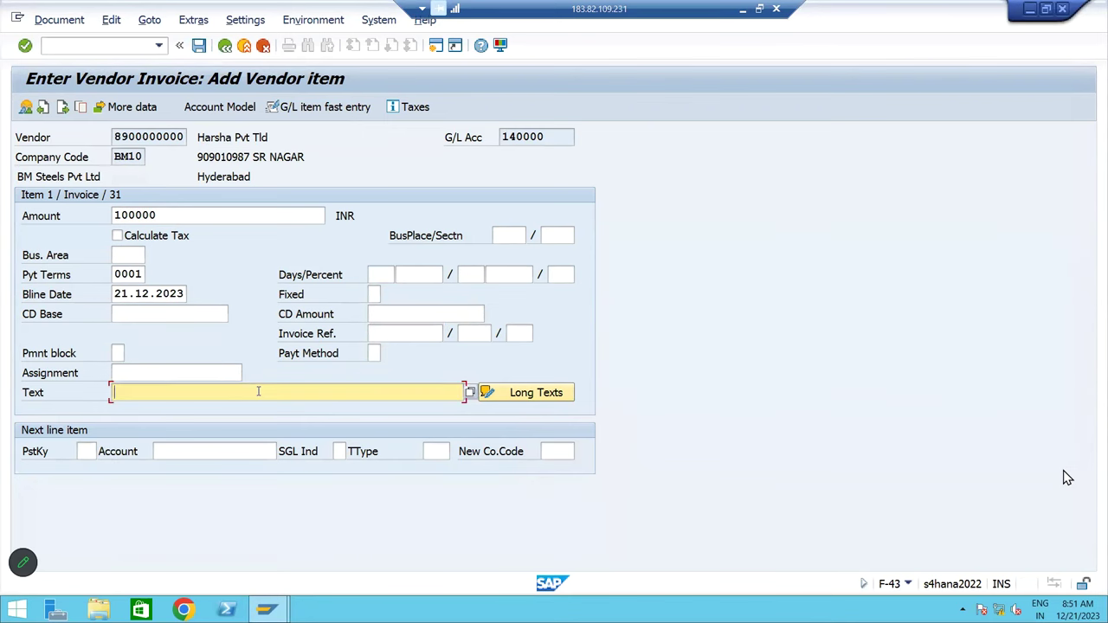
{"action": "type", "text": "being"}
{"action": "key", "text": "BackSpace"}
{"action": "key", "text": "BackSpace"}
{"action": "key", "text": "BackSpace"}
{"action": "key", "text": "BackSpace"}
{"action": "key", "text": "BackSpace"}
{"action": "type", "text": "Being Vendor Inv Positng"}
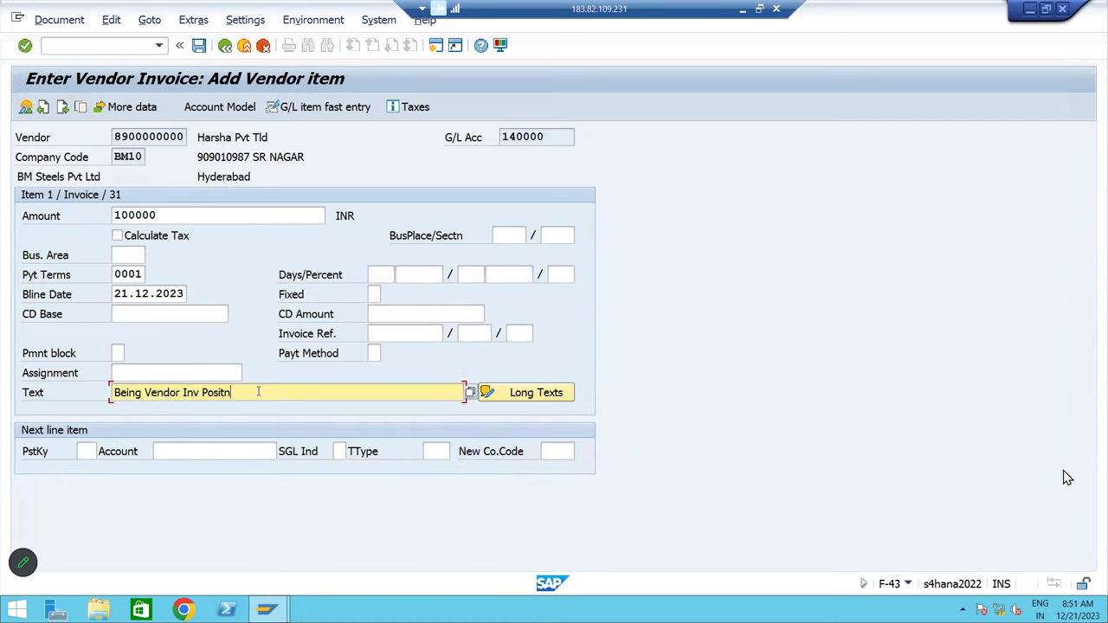
- Start the next line item with posting key 40, leaving the account empty
{"action": "left_click", "coordinate": [88, 452]}
{"action": "type", "text": "40"}
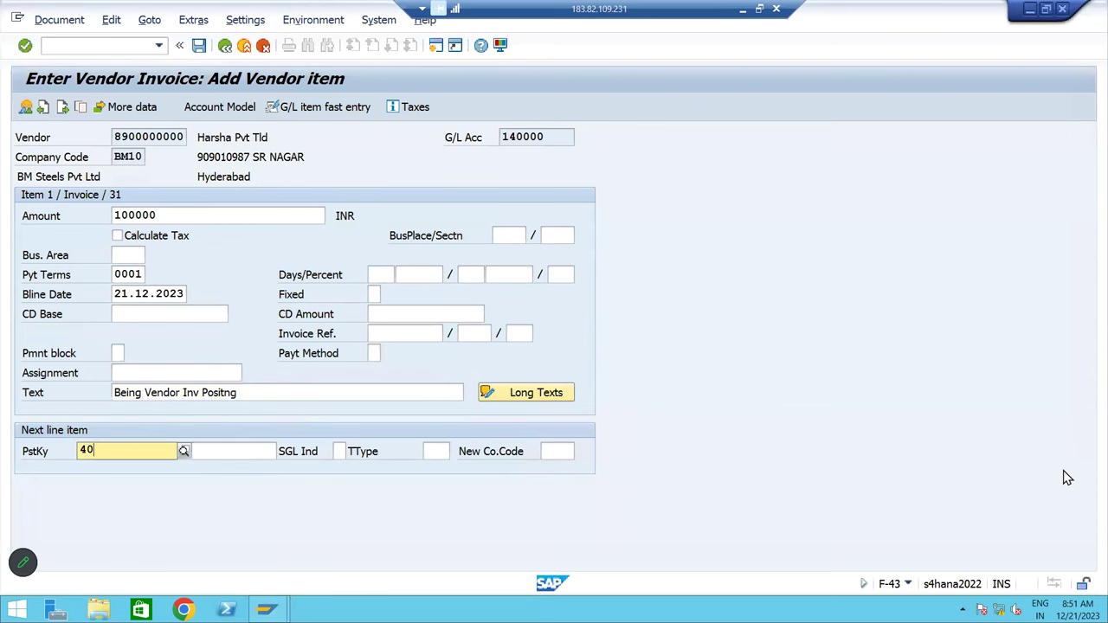
{"action": "key", "text": "Tab"}
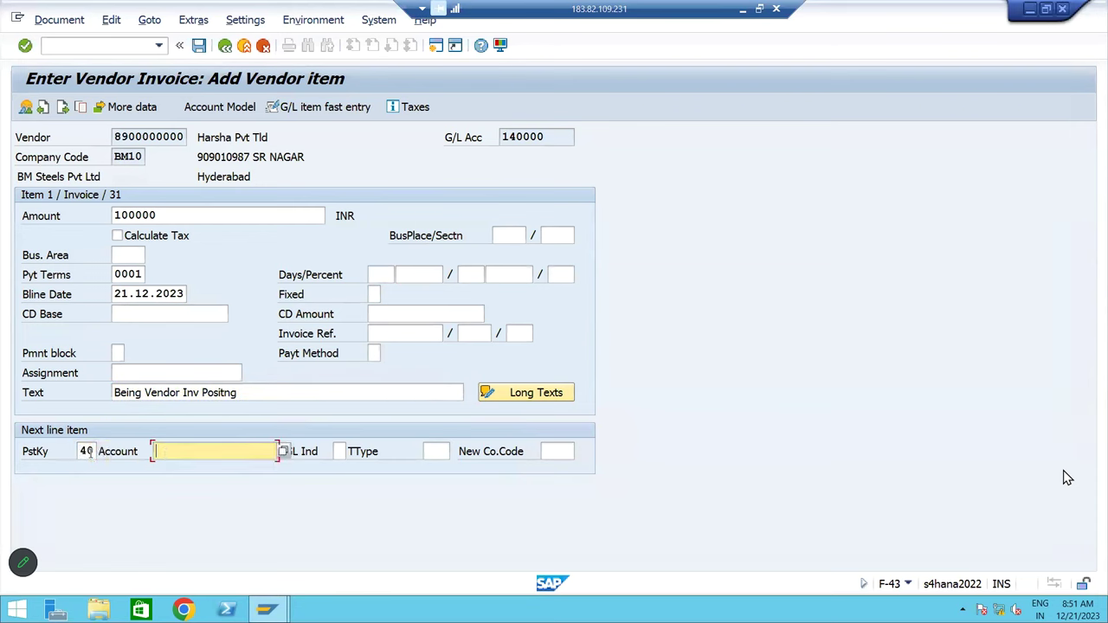
{"action": "type", "text": "44"}
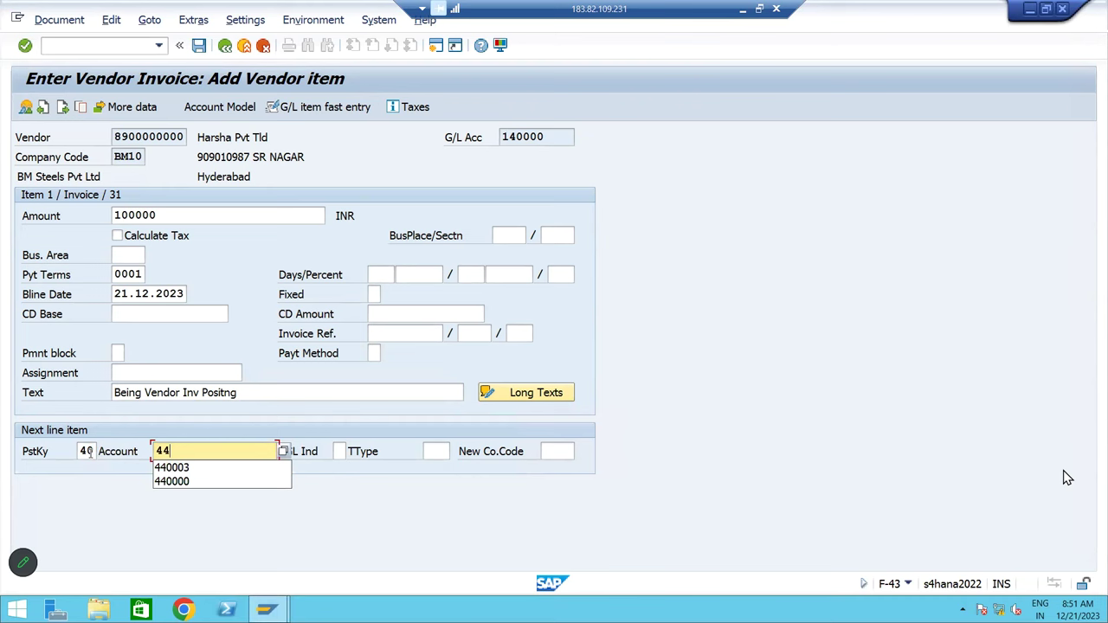
{"action": "left_click", "coordinate": [183, 468]}
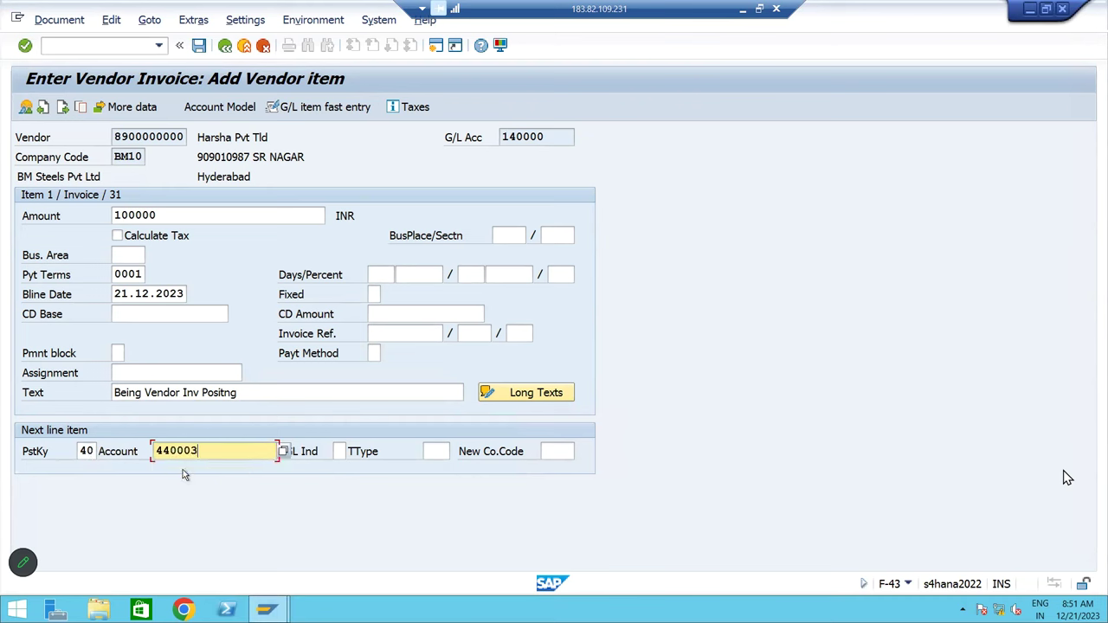
{"action": "key", "text": "BackSpace"}
{"action": "key", "text": "BackSpace"}
{"action": "key", "text": "BackSpace"}
{"action": "key", "text": "BackSpace"}
{"action": "key", "text": "BackSpace"}
{"action": "key", "text": "BackSpace"}
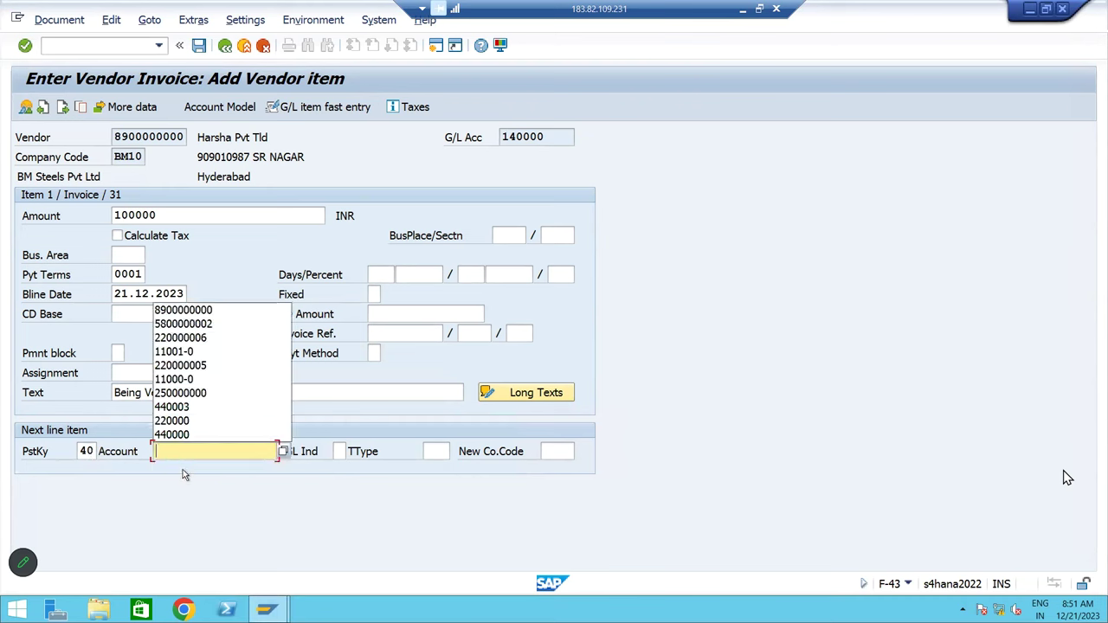
- Search G/L accounts and choose 440003 Contrecter Fee A/c for the debit line
{"action": "left_click", "coordinate": [283, 450]}
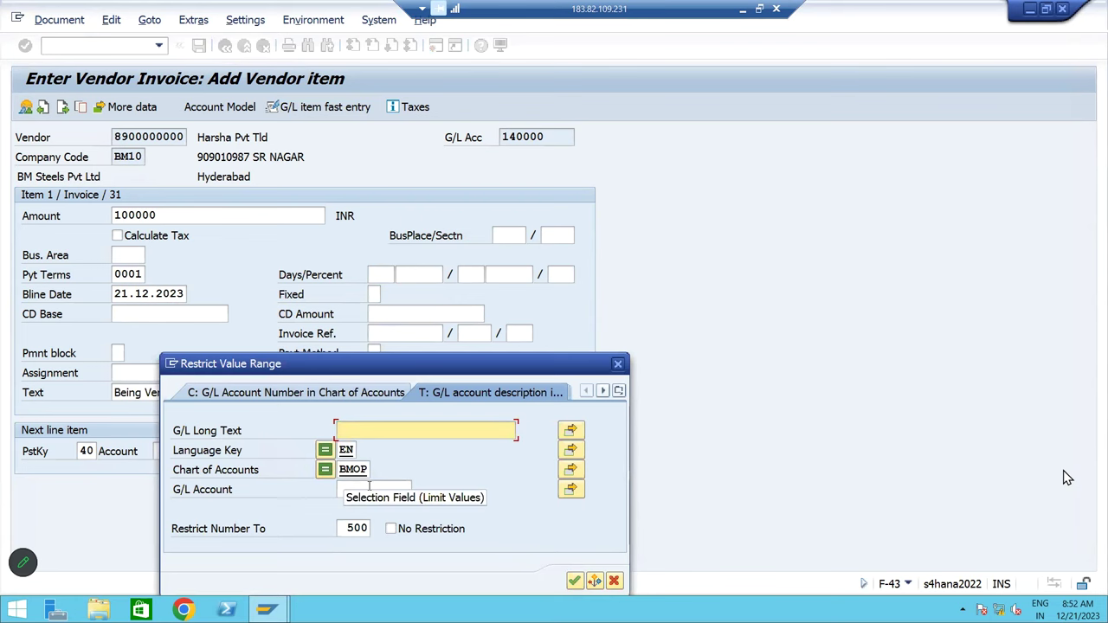
{"action": "key", "text": "Return"}
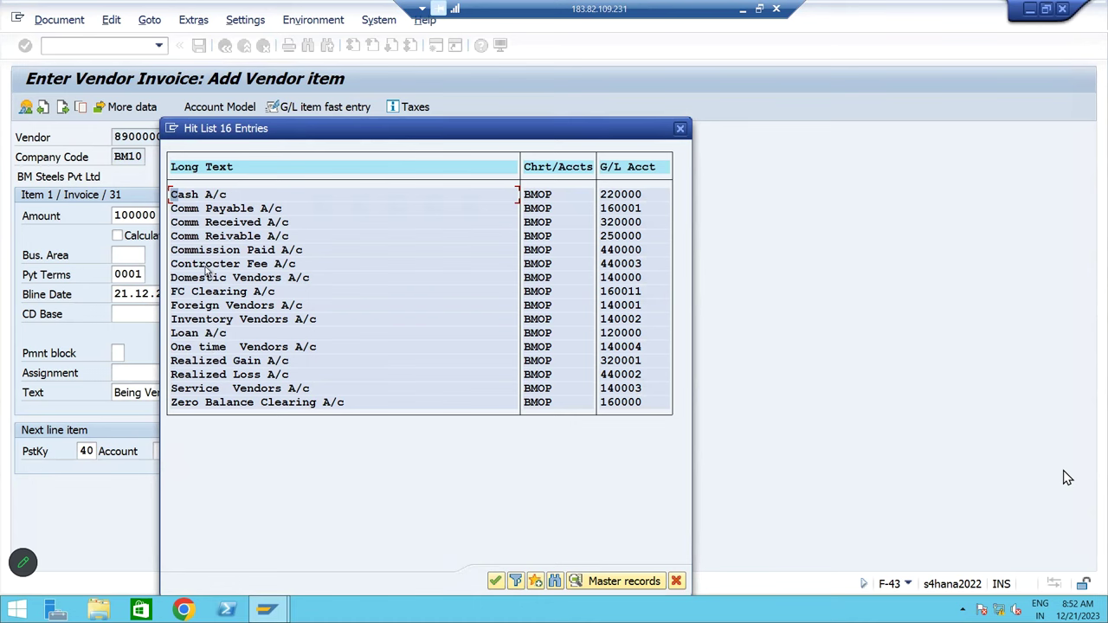
{"action": "left_click", "coordinate": [201, 264]}
{"action": "left_click", "coordinate": [610, 265]}
{"action": "double_click", "coordinate": [610, 265]}
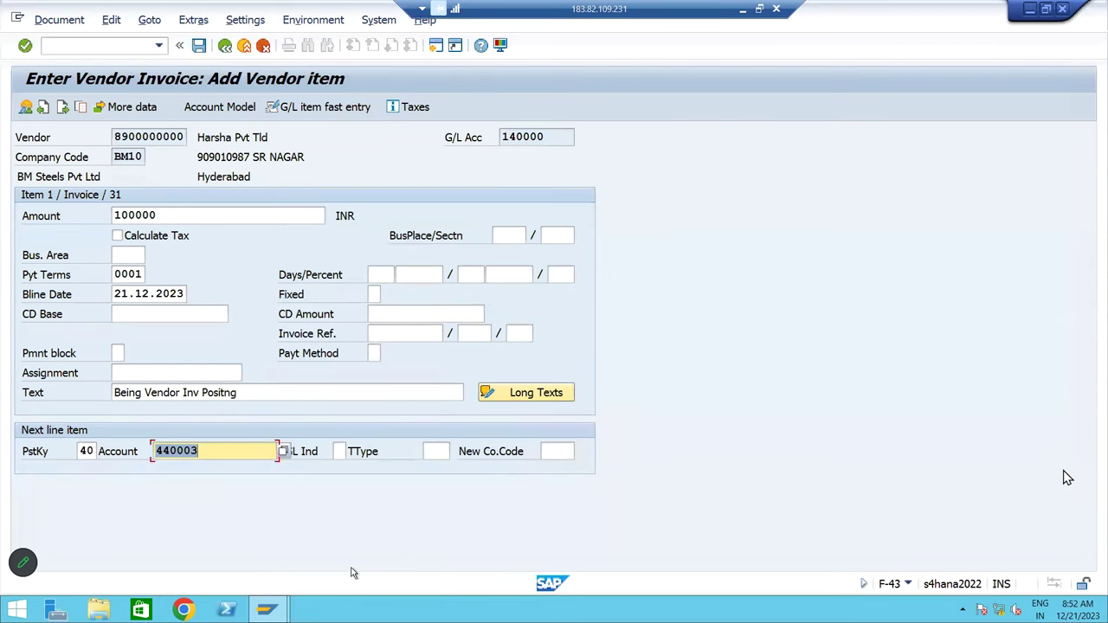
{"action": "key", "text": "Return"}
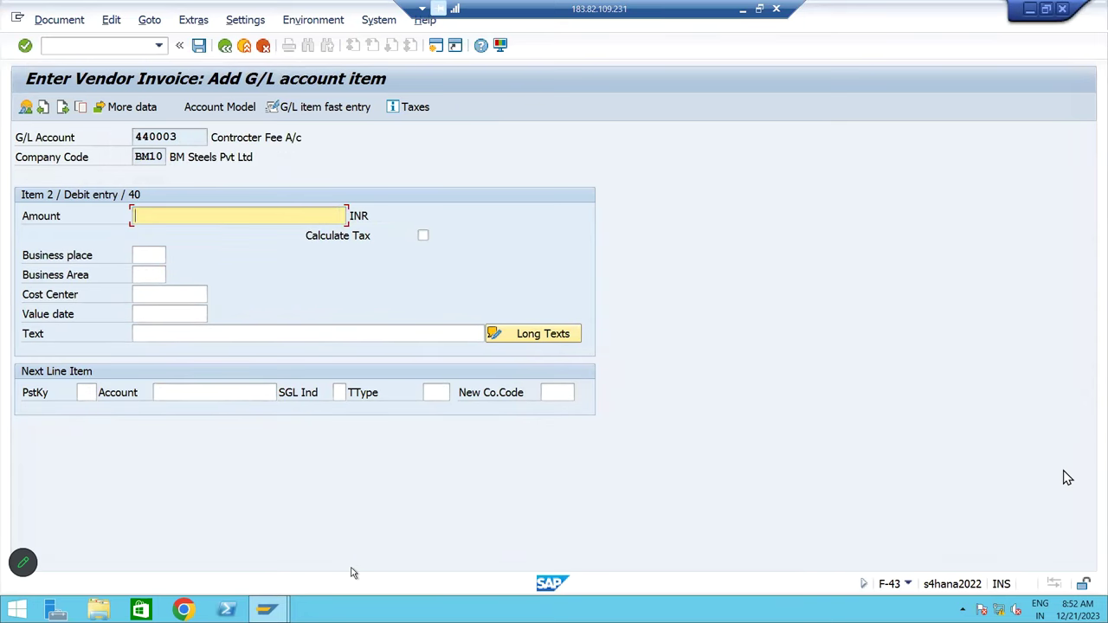
- Fill the debit line with amount *, text + and cost center BMFC
{"action": "type", "text": "*"}
{"action": "left_click", "coordinate": [248, 335]}
{"action": "type", "text": "+"}
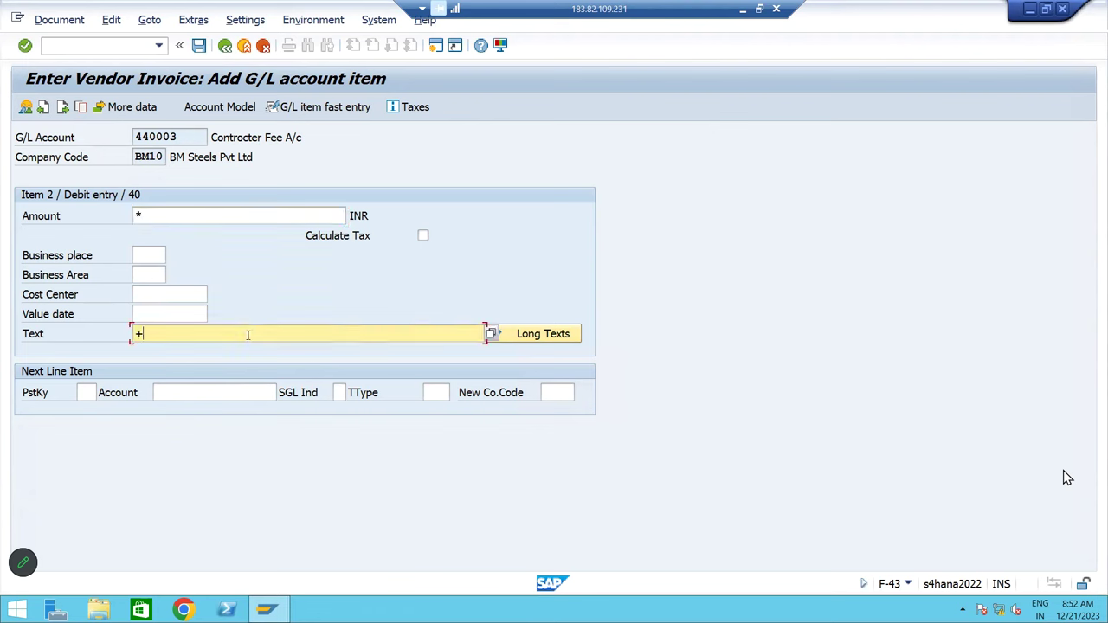
{"action": "left_click", "coordinate": [165, 293]}
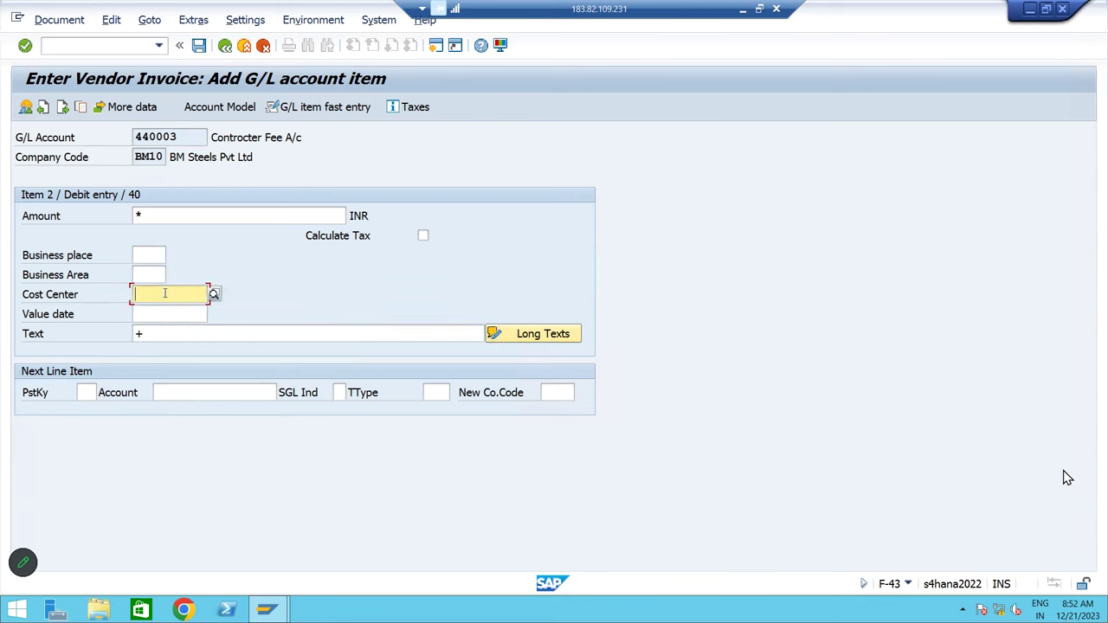
{"action": "type", "text": "BM"}
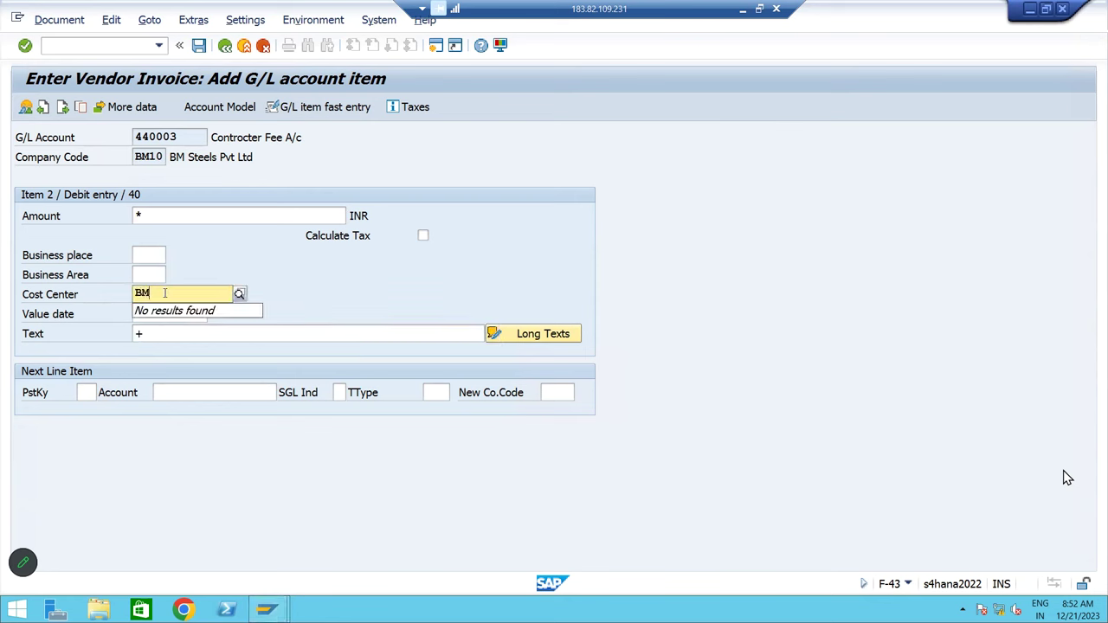
{"action": "type", "text": "FC"}
{"action": "key", "text": "Return"}
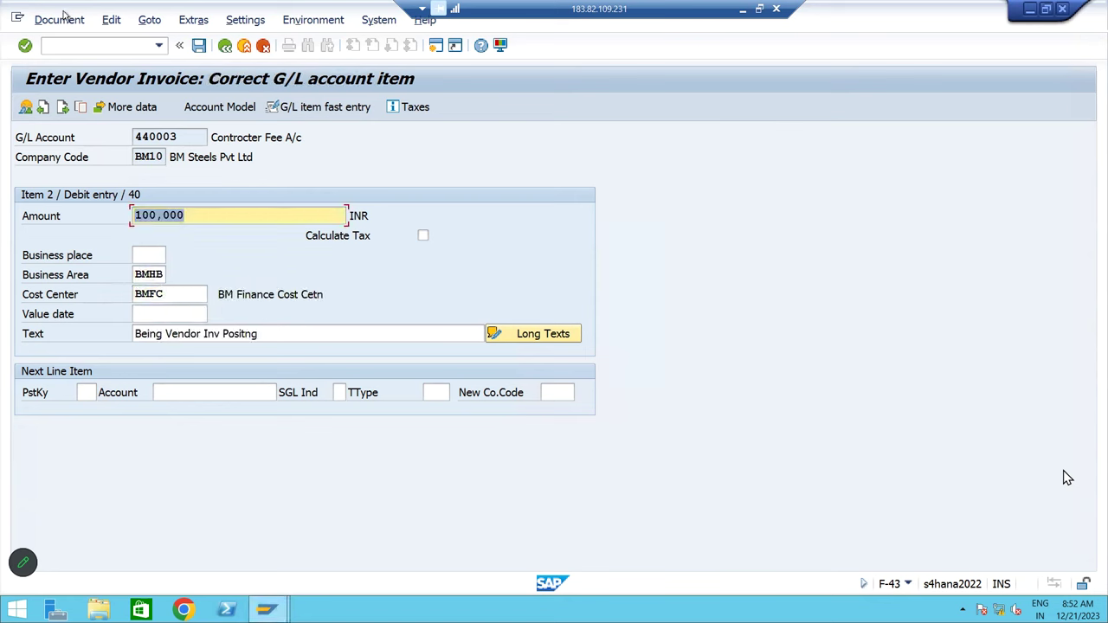
{"action": "left_click", "coordinate": [59, 19]}
- Simulate the two-line invoice, review both lines, and post document 300000001
{"action": "left_click", "coordinate": [86, 99]}
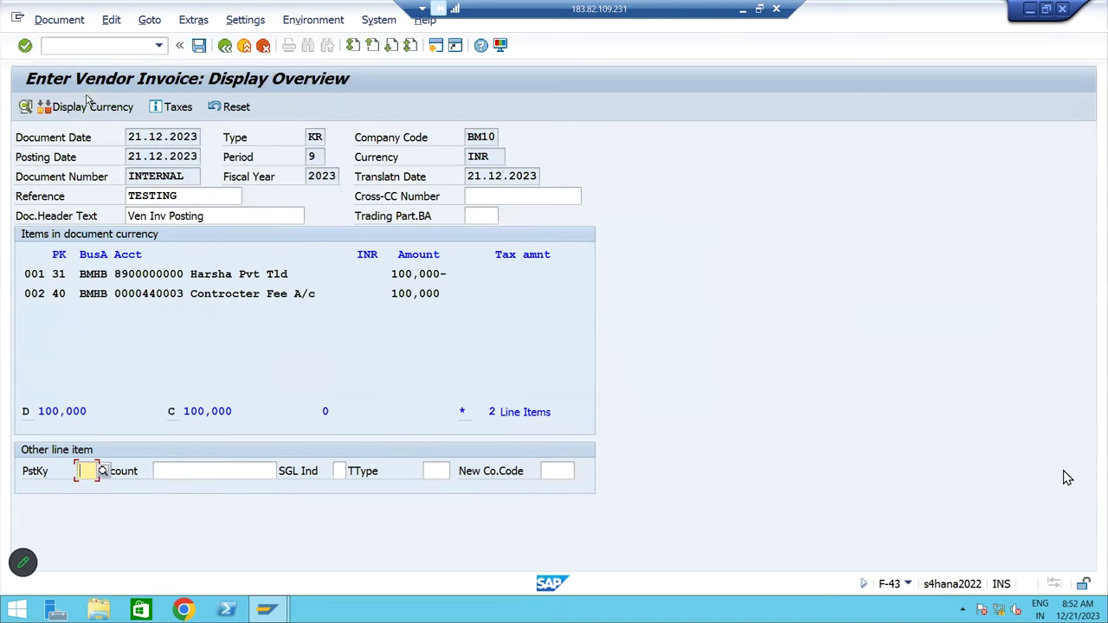
{"action": "left_click", "coordinate": [73, 295]}
{"action": "key", "text": "Up"}
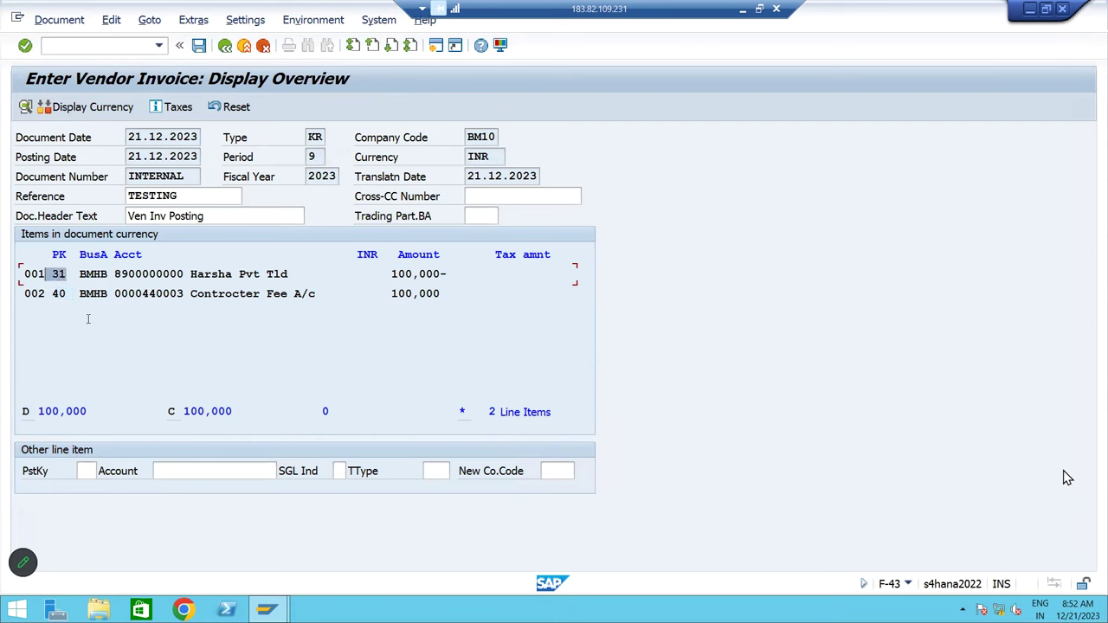
{"action": "left_click_drag", "start_coordinate": [189, 294], "coordinate": [357, 294]}
{"action": "left_click_drag", "start_coordinate": [189, 274], "coordinate": [332, 275]}
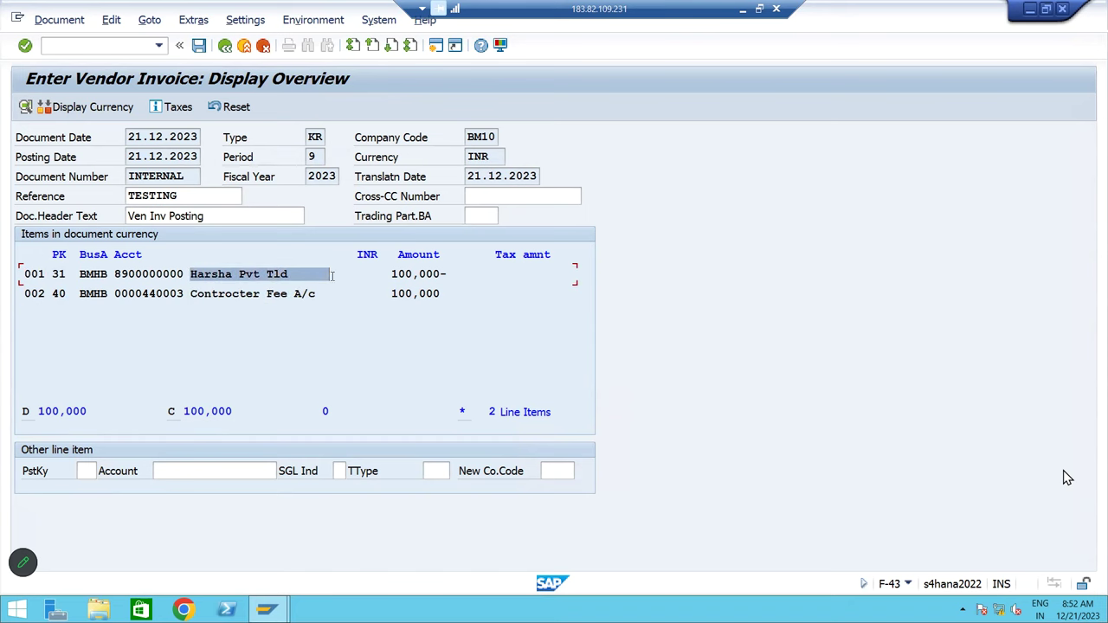
{"action": "left_click", "coordinate": [200, 45]}
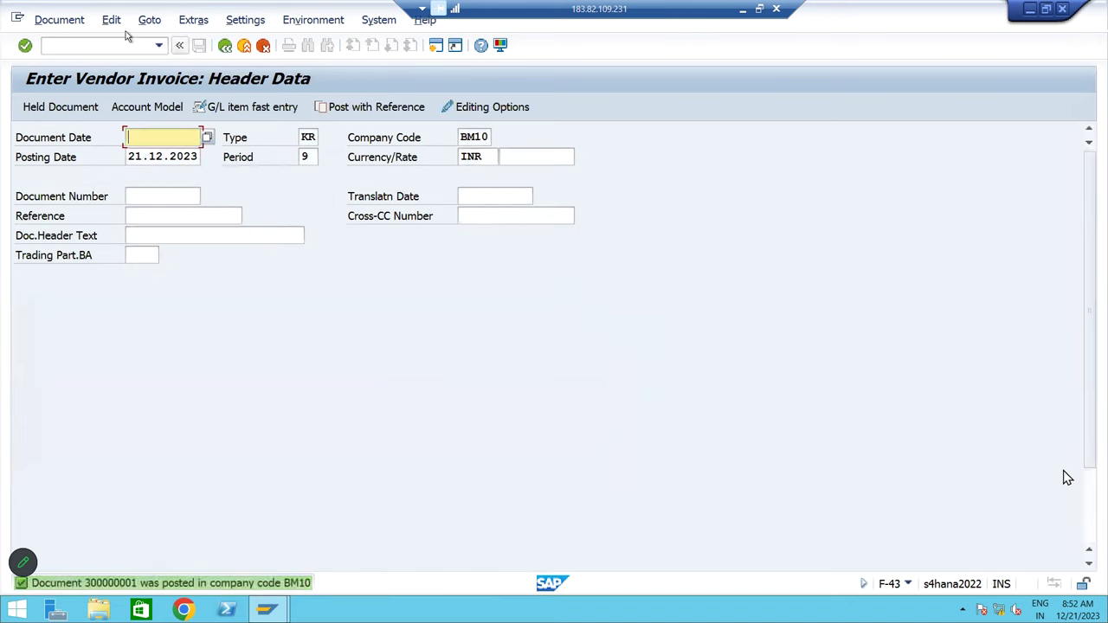
{"action": "left_click", "coordinate": [59, 19]}
- Display document 300000001 in General Ledger and Entry views, then exit with /N
{"action": "left_click", "coordinate": [84, 77]}
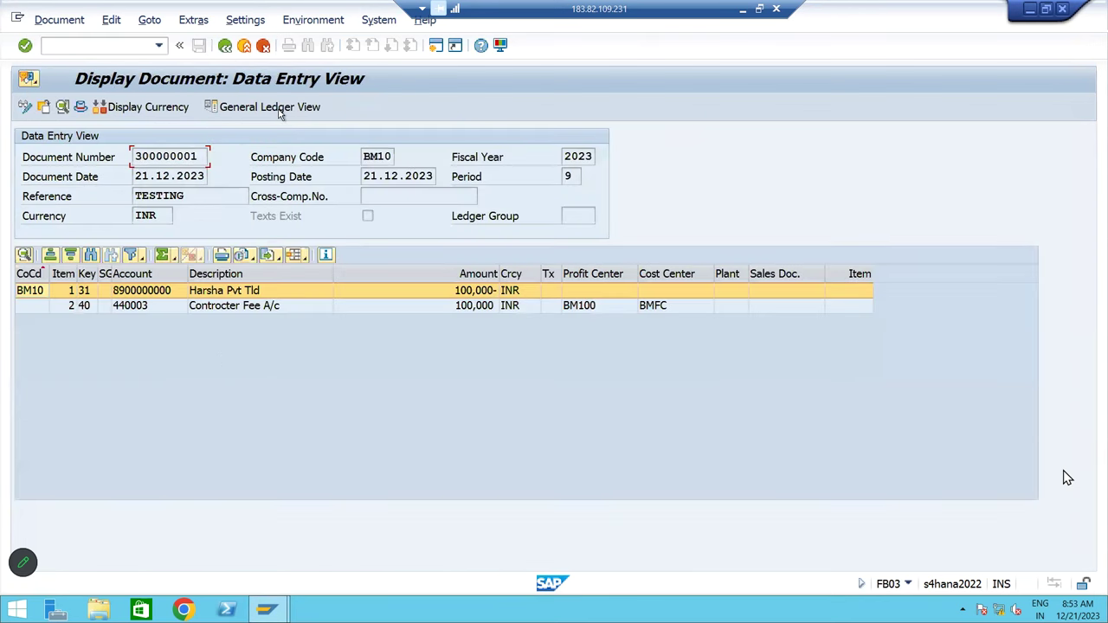
{"action": "left_click", "coordinate": [279, 111]}
{"action": "left_click", "coordinate": [208, 109]}
{"action": "key", "text": "Return"}
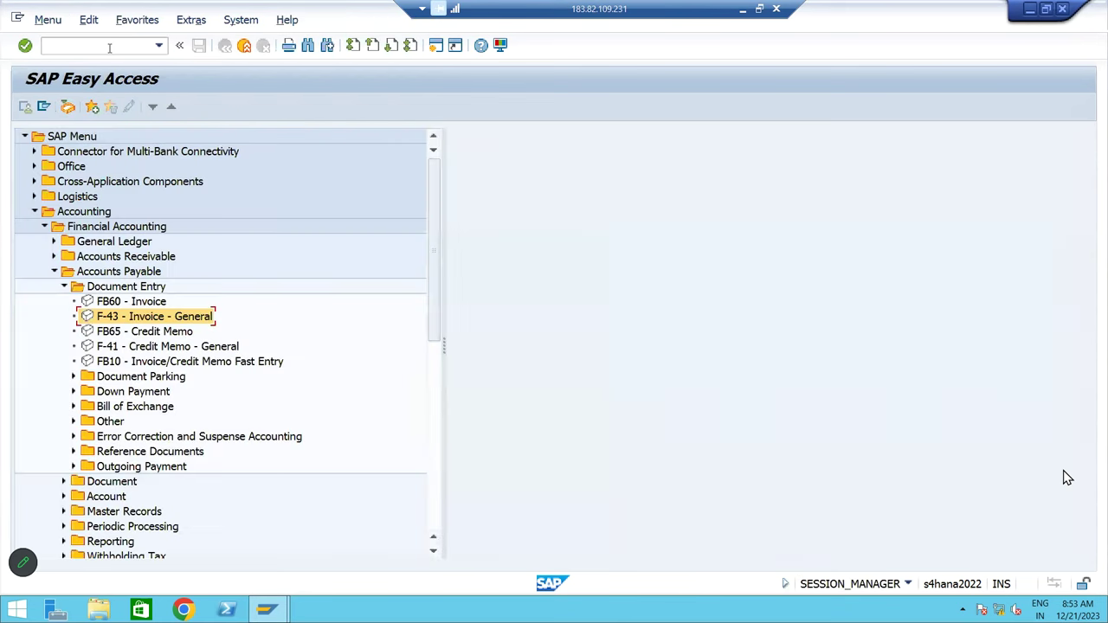
{"action": "key", "text": "alt+Tab"}
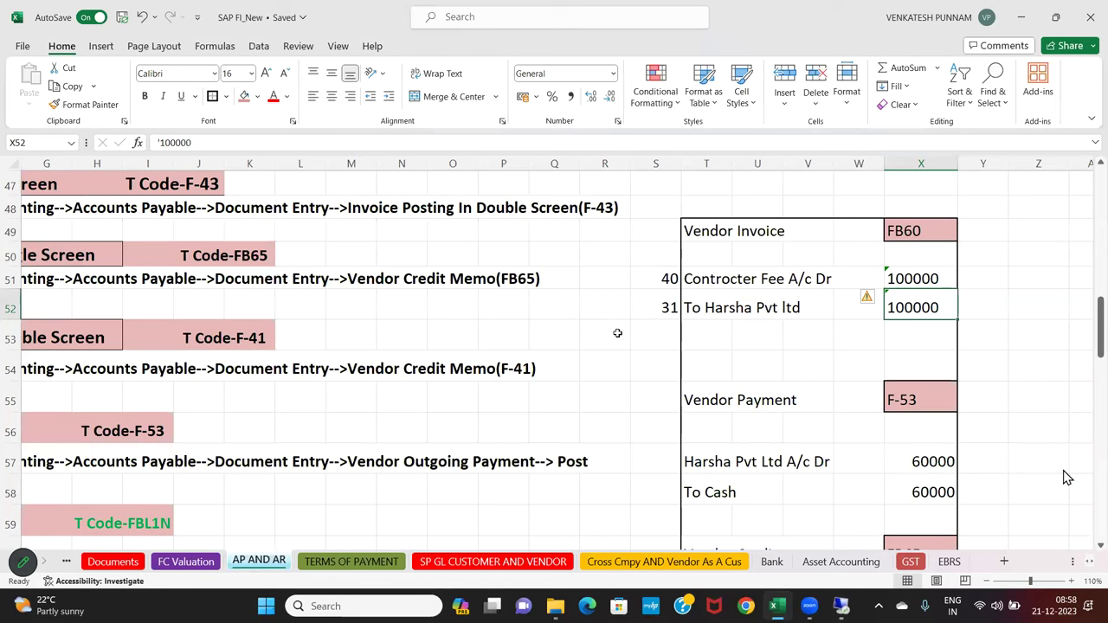
{"action": "scroll", "coordinate": [739, 414], "scroll_direction": "down", "scroll_amount": 2}
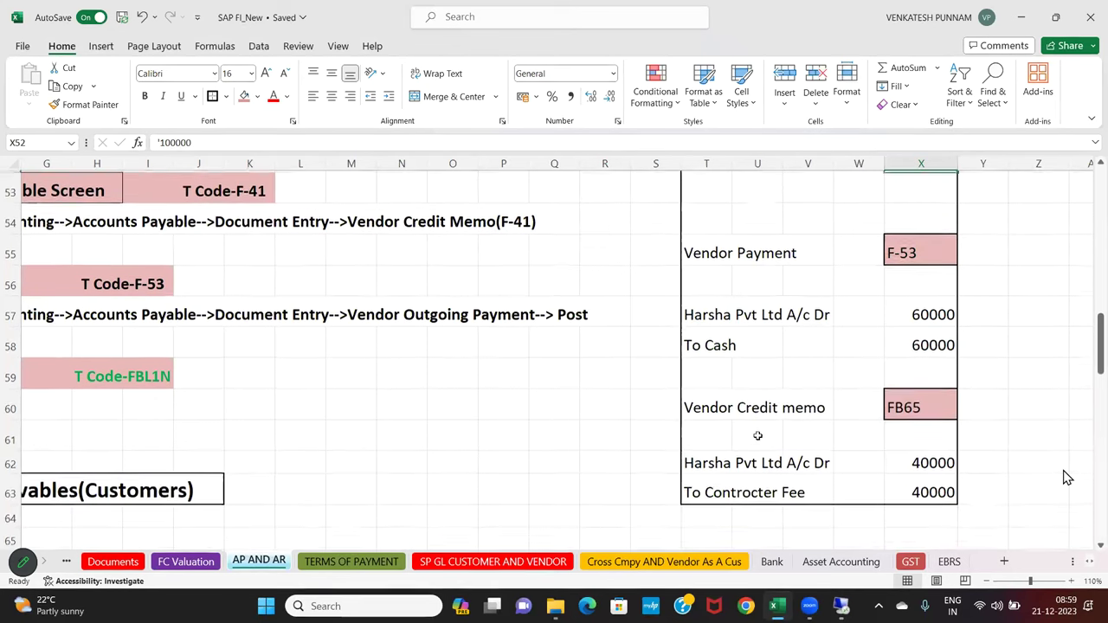
{"action": "scroll", "coordinate": [739, 414], "scroll_direction": "up", "scroll_amount": 1}
{"action": "left_click_drag", "start_coordinate": [698, 331], "coordinate": [933, 419]}
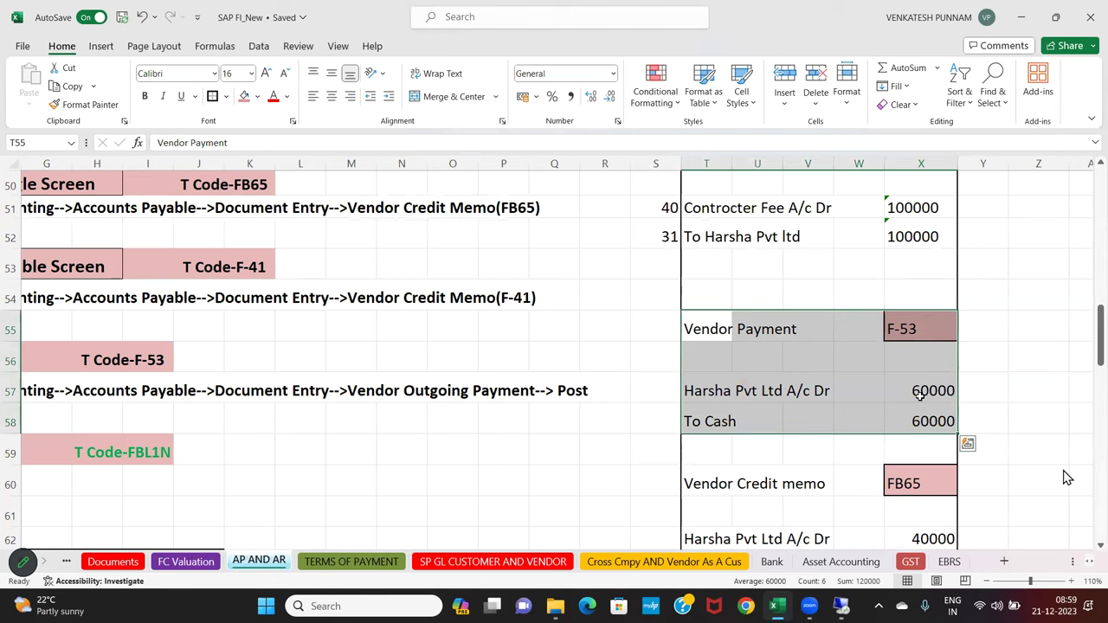
{"action": "left_click", "coordinate": [902, 421]}
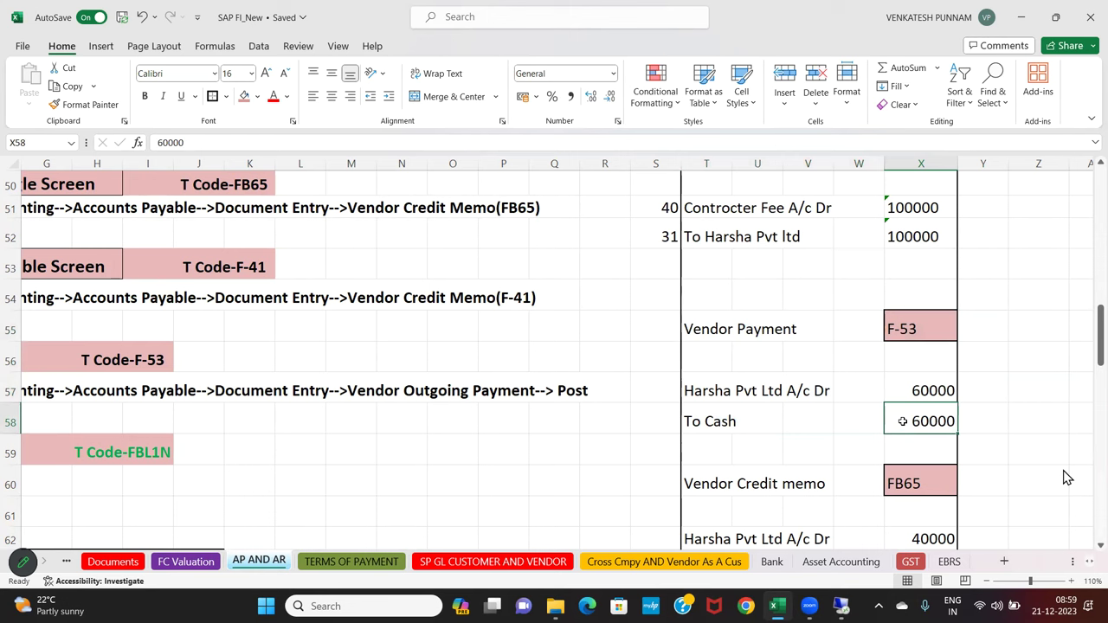
{"action": "left_click_drag", "start_coordinate": [712, 392], "coordinate": [930, 408]}
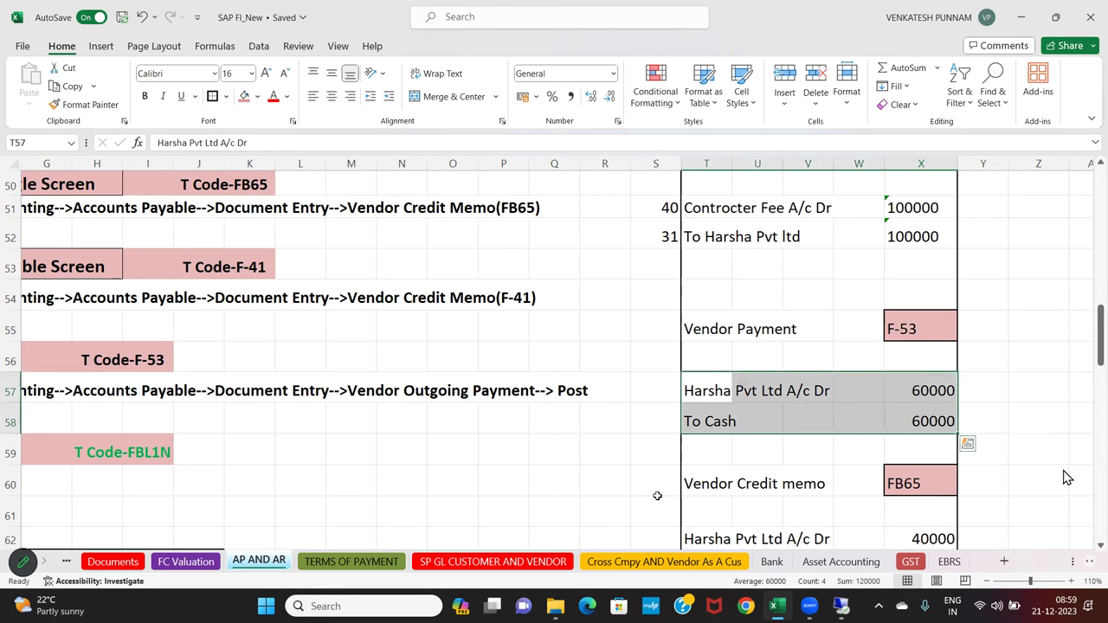
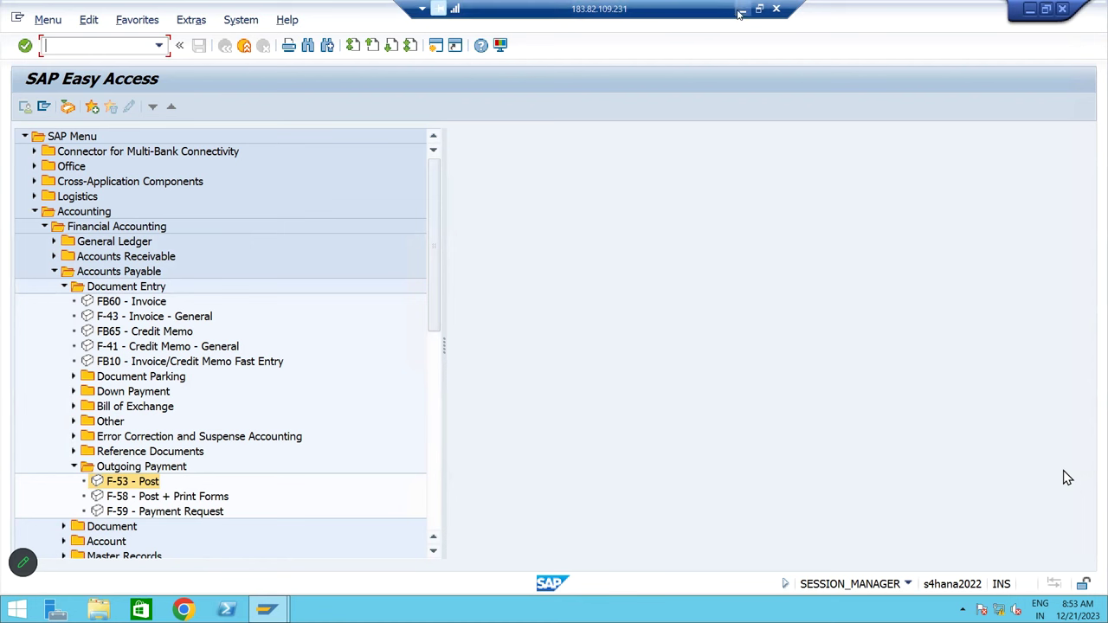
- Start an F-53 outgoing payment and set the document date to 21.12.2023
{"action": "key", "text": "alt+Tab"}
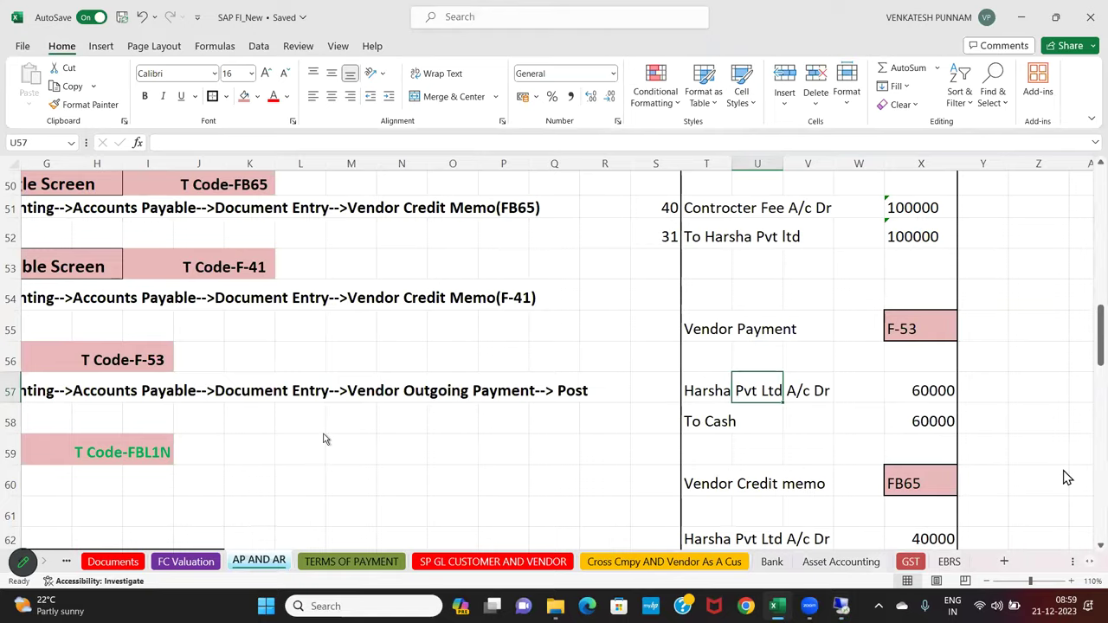
{"action": "key", "text": "alt+Tab"}
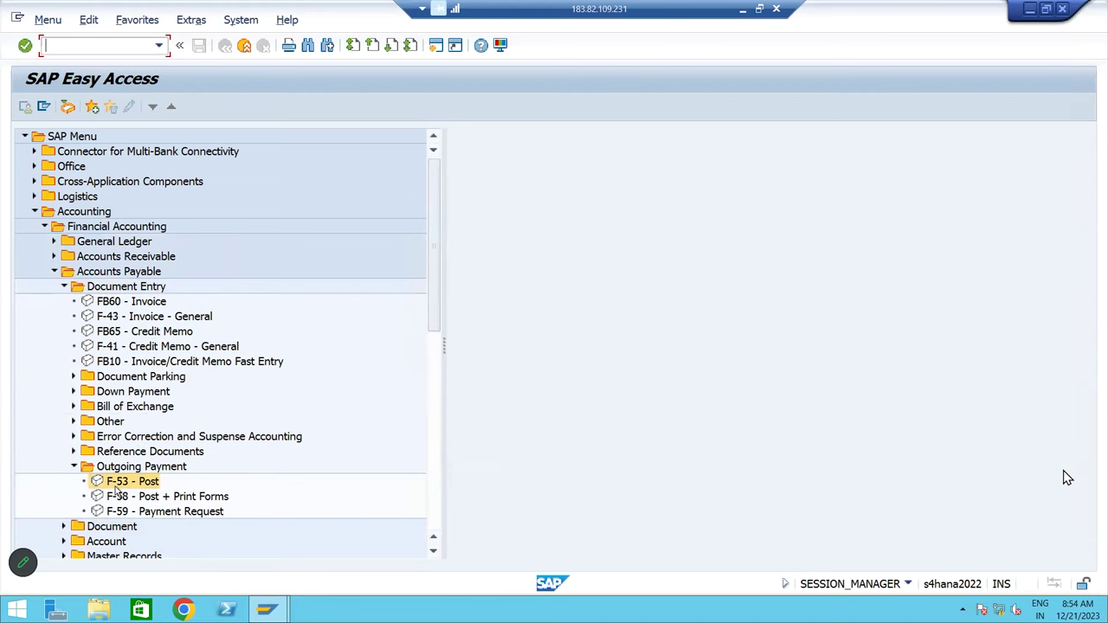
{"action": "double_click", "coordinate": [118, 488]}
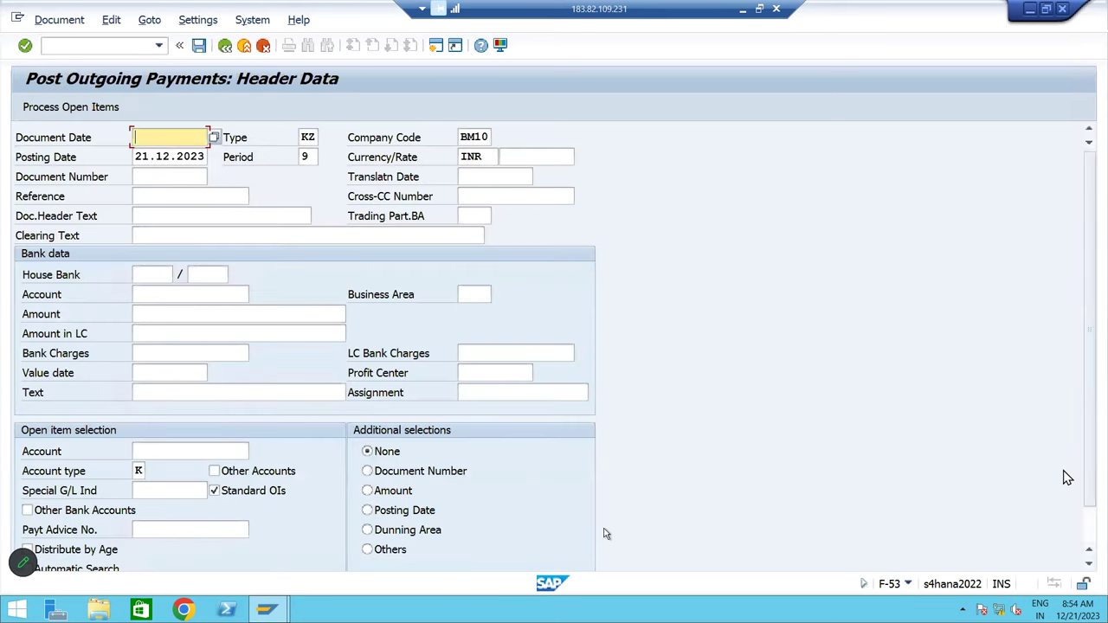
{"action": "key", "text": "Tab"}
{"action": "key", "text": "ctrl+c"}
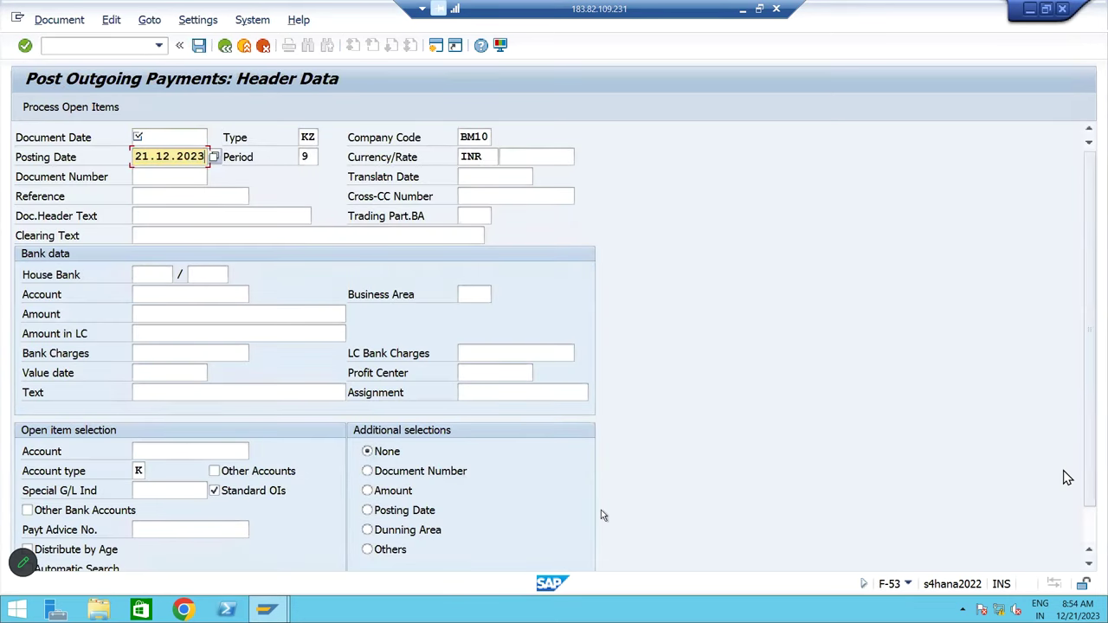
{"action": "key", "text": "Tab"}
{"action": "key", "text": "shift+Tab"}
{"action": "key", "text": "ctrl+v"}
{"action": "key", "text": "Tab"}
{"action": "key", "text": "Tab"}
{"action": "key", "text": "Tab"}
{"action": "key", "text": "Tab"}
{"action": "key", "text": "Tab"}
{"action": "key", "text": "Tab"}
{"action": "key", "text": "Tab"}
{"action": "key", "text": "Tab"}
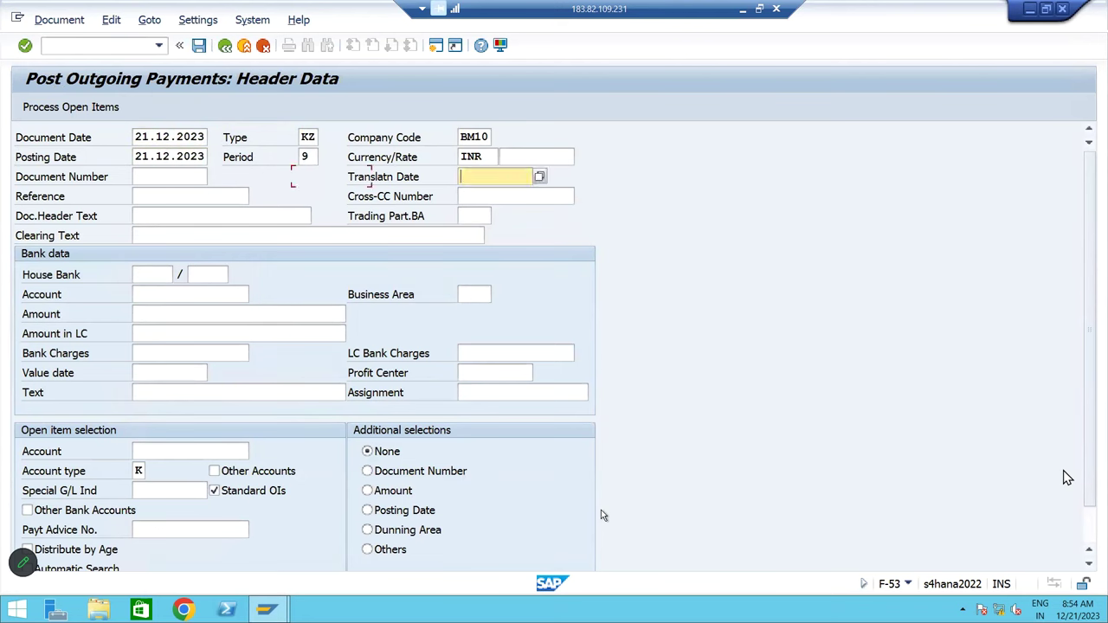
- Reuse 'Testing' as the reference and enter header text 'Ven payment'
{"action": "key", "text": "shift+Tab"}
{"action": "key", "text": "BackSpace"}
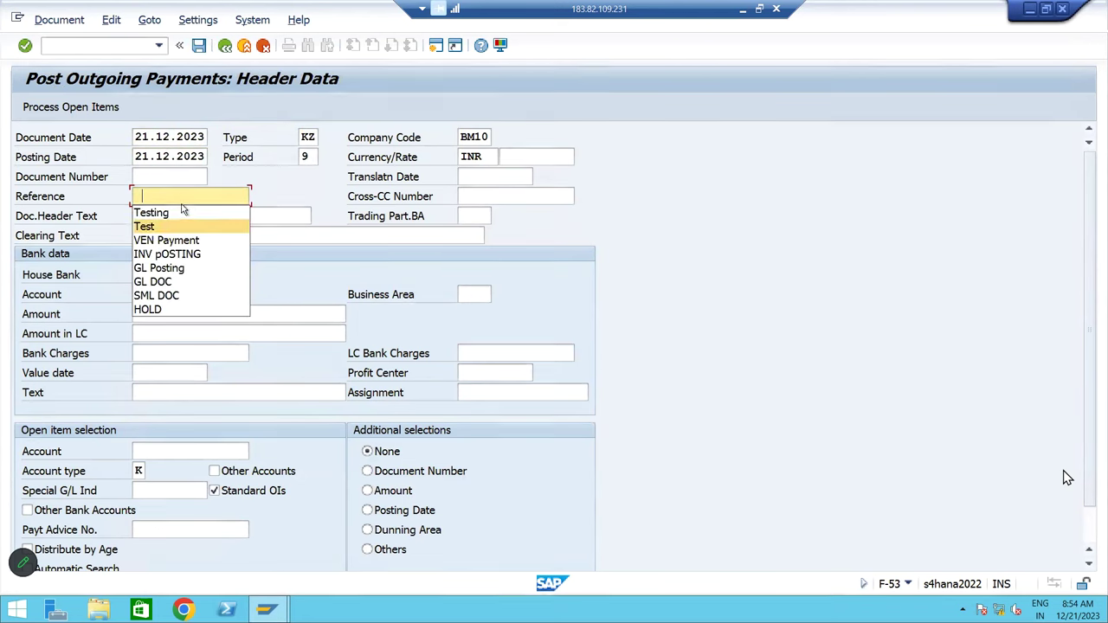
{"action": "left_click", "coordinate": [182, 213]}
{"action": "key", "text": "Tab"}
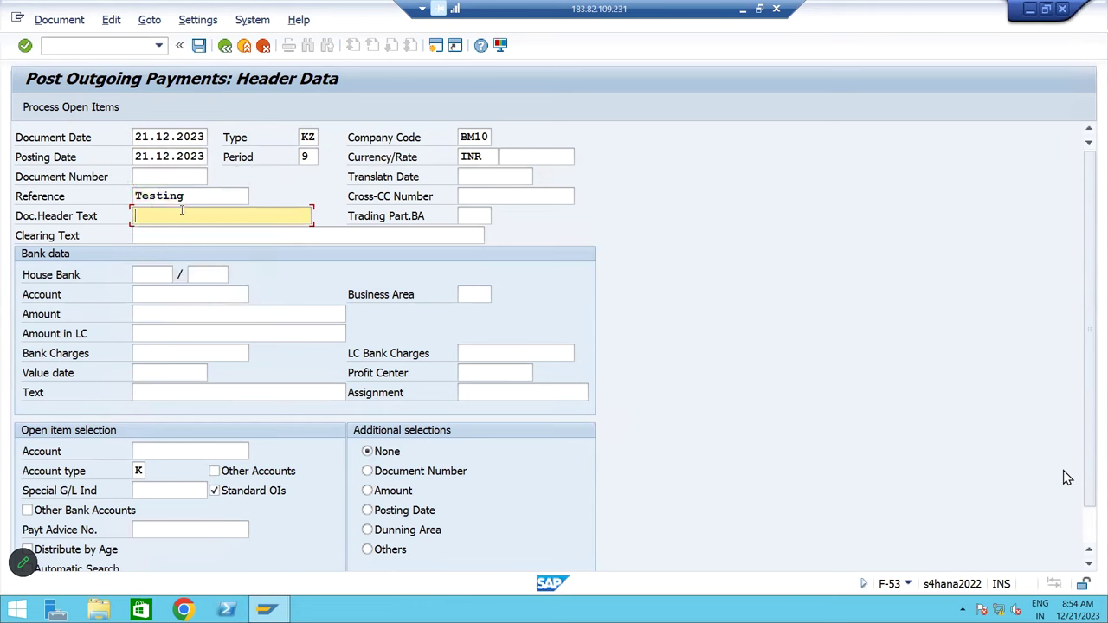
{"action": "type", "text": "VE"}
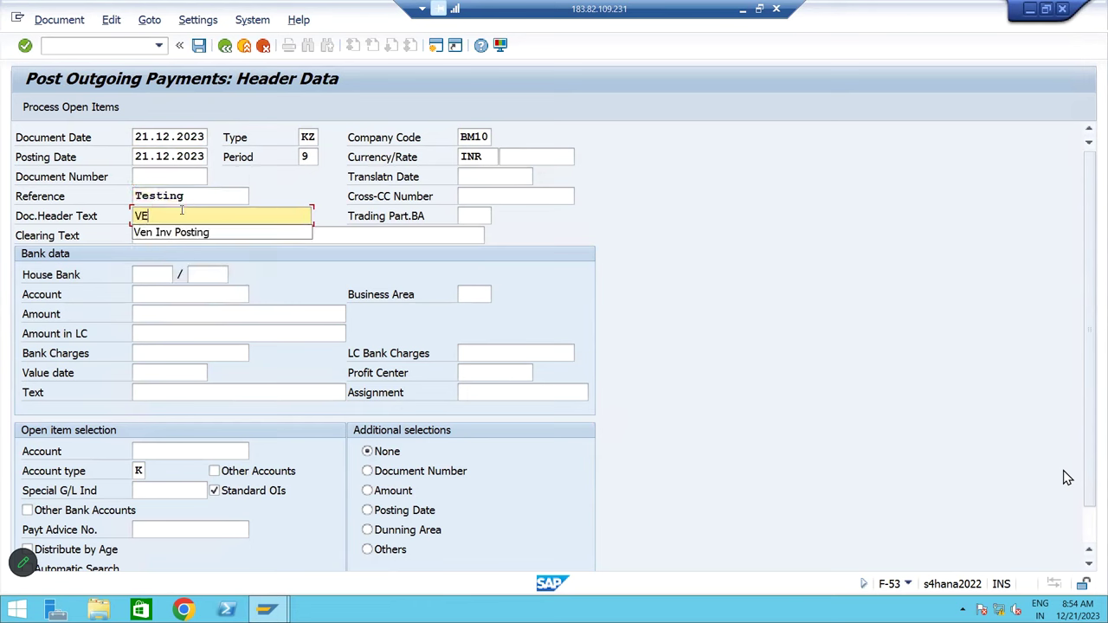
{"action": "type", "text": "E"}
{"action": "key", "text": "BackSpace"}
{"action": "type", "text": "end"}
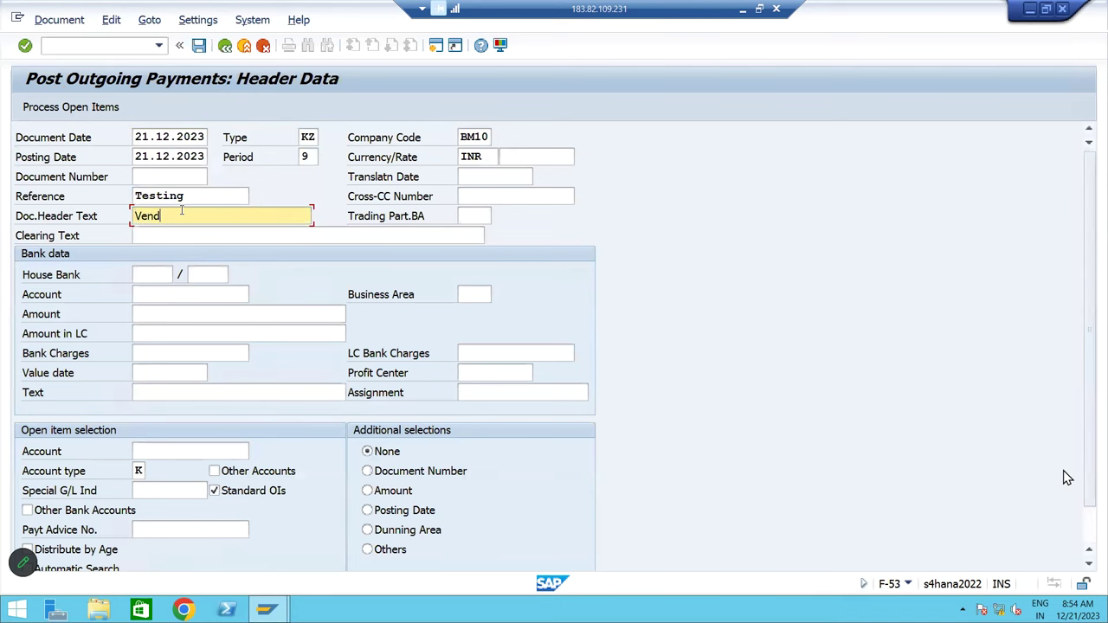
{"action": "key", "text": "BackSpace"}
{"action": "type", "text": "payment"}
{"action": "key", "text": "Tab"}
{"action": "key", "text": "Tab"}
{"action": "key", "text": "Tab"}
{"action": "key", "text": "Tab"}
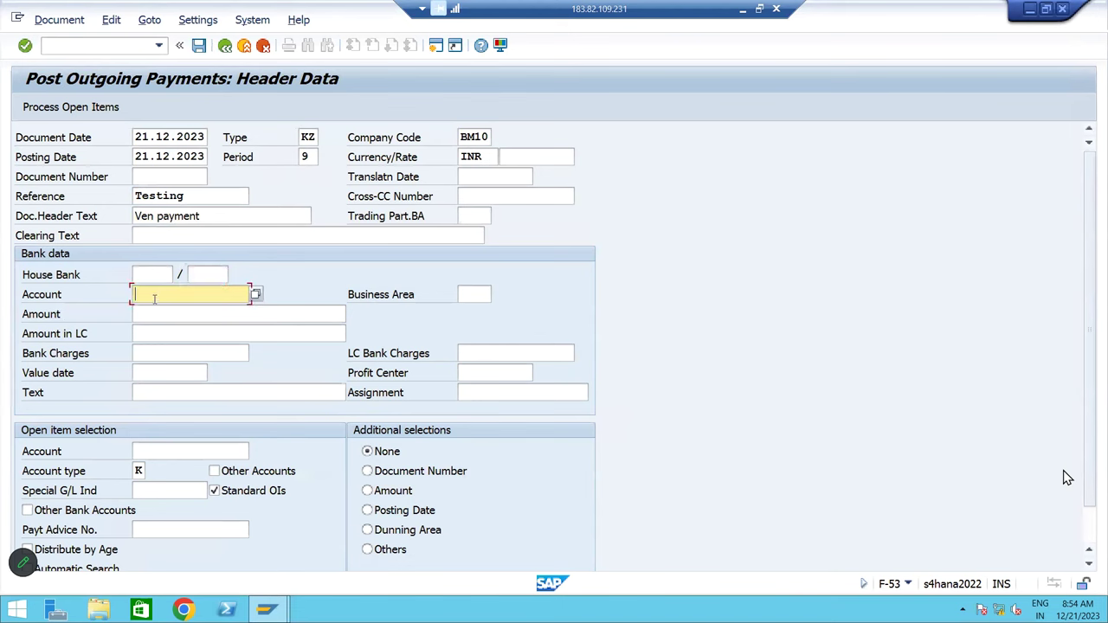
- Enter bank account 220000 and payment amount 60000
{"action": "type", "text": "22"}
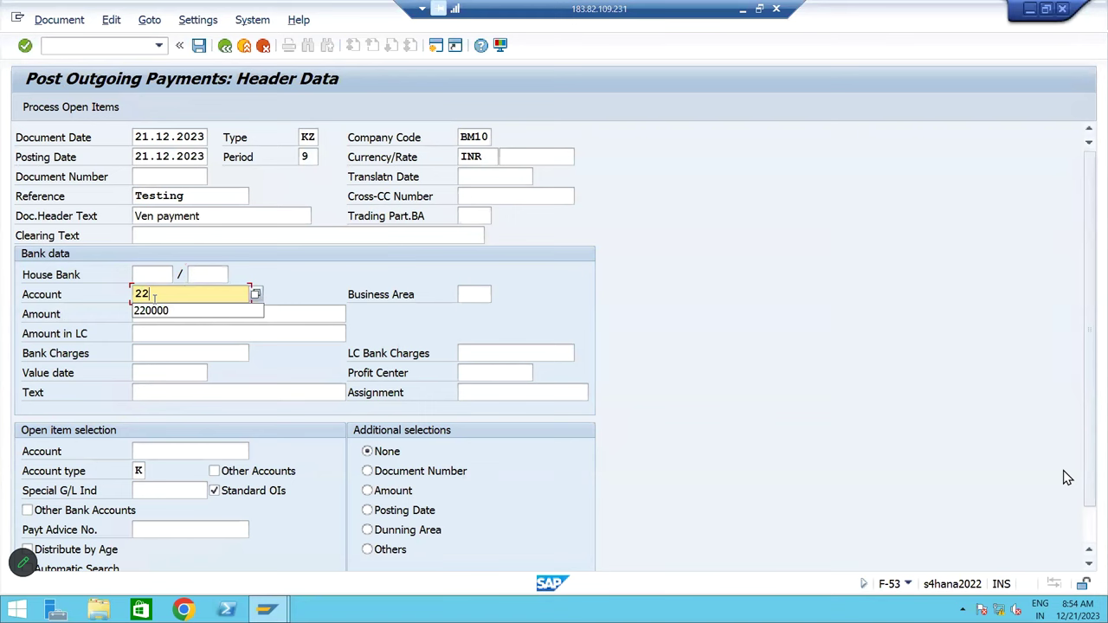
{"action": "type", "text": "0000"}
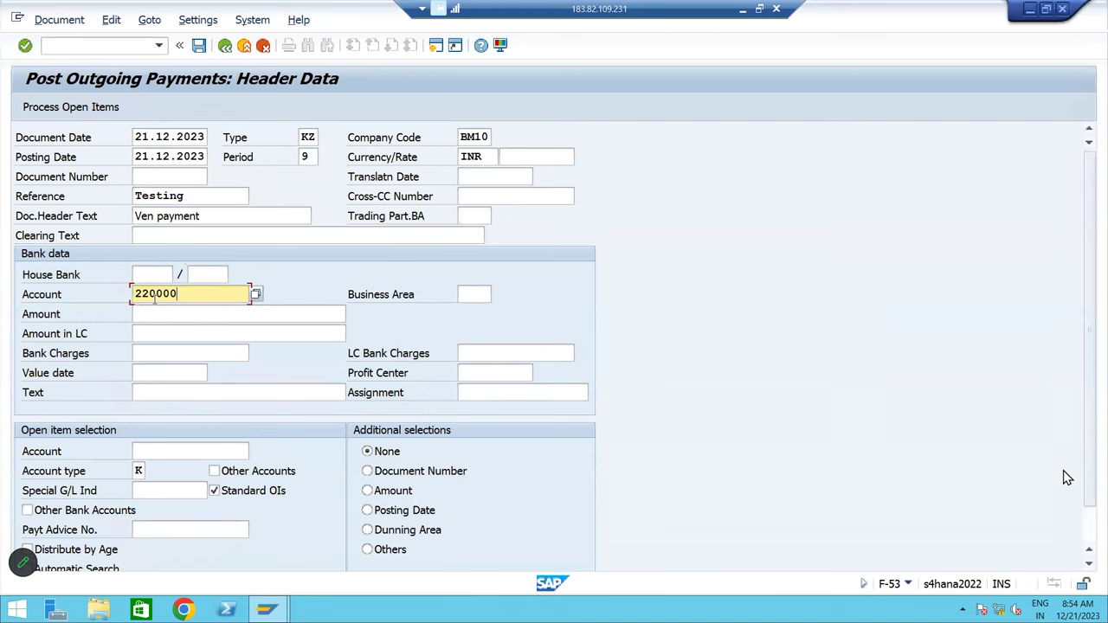
{"action": "key", "text": "Tab"}
{"action": "key", "text": "Tab"}
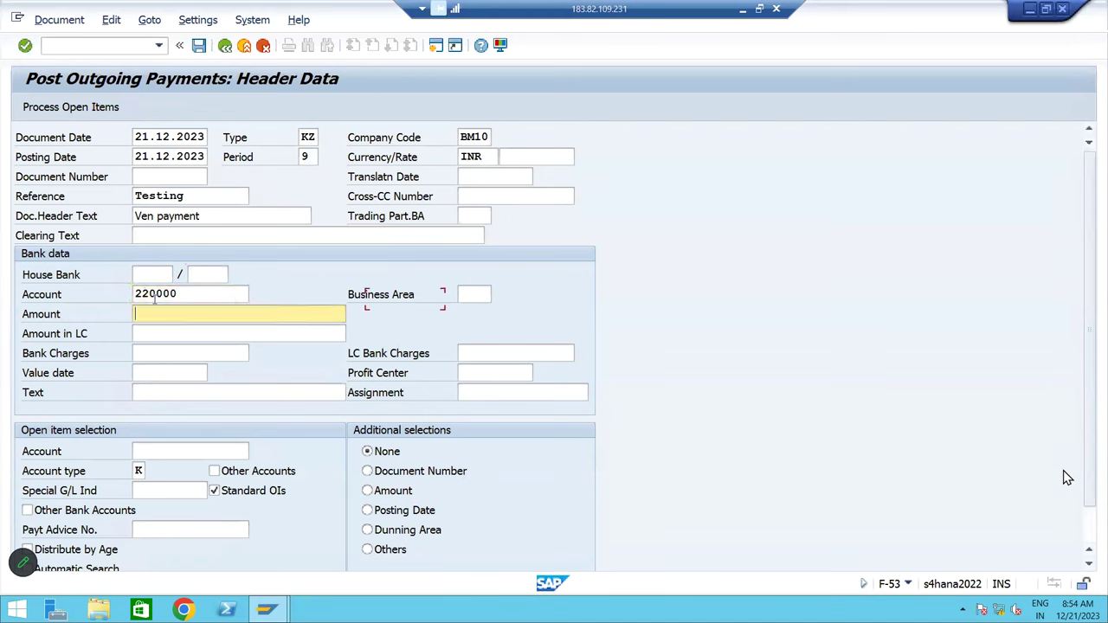
{"action": "type", "text": "60000"}
{"action": "key", "text": "Tab"}
{"action": "key", "text": "Tab"}
{"action": "key", "text": "Tab"}
{"action": "key", "text": "Tab"}
{"action": "key", "text": "Tab"}
{"action": "key", "text": "Tab"}
{"action": "key", "text": "Tab"}
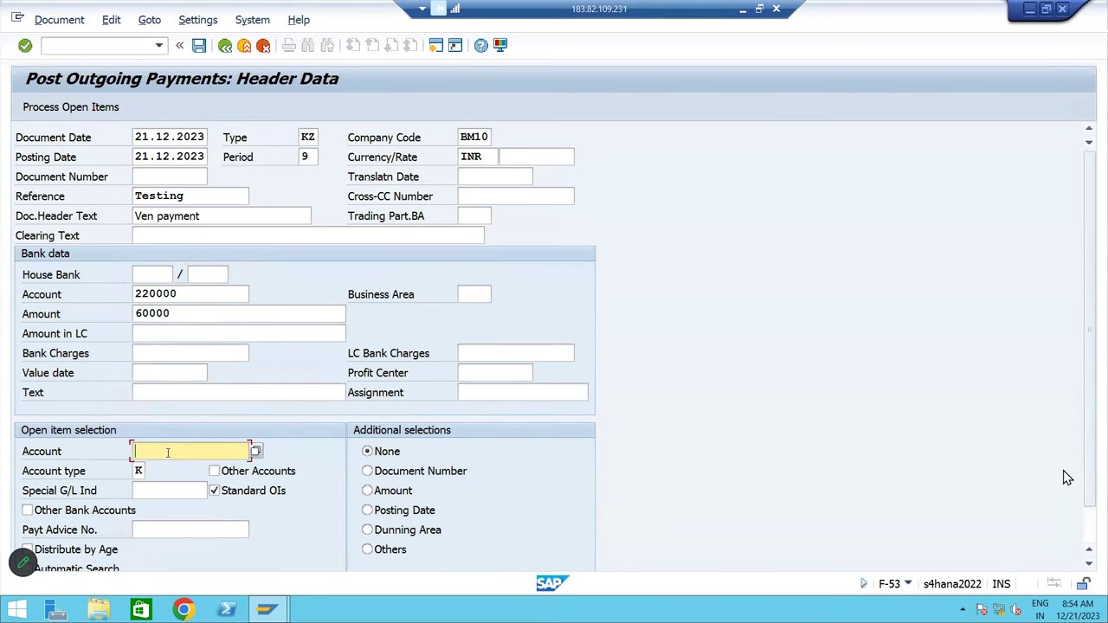
- Look up supplier HAPL as the open-item account and bring up its open items
{"action": "left_click", "coordinate": [256, 451]}
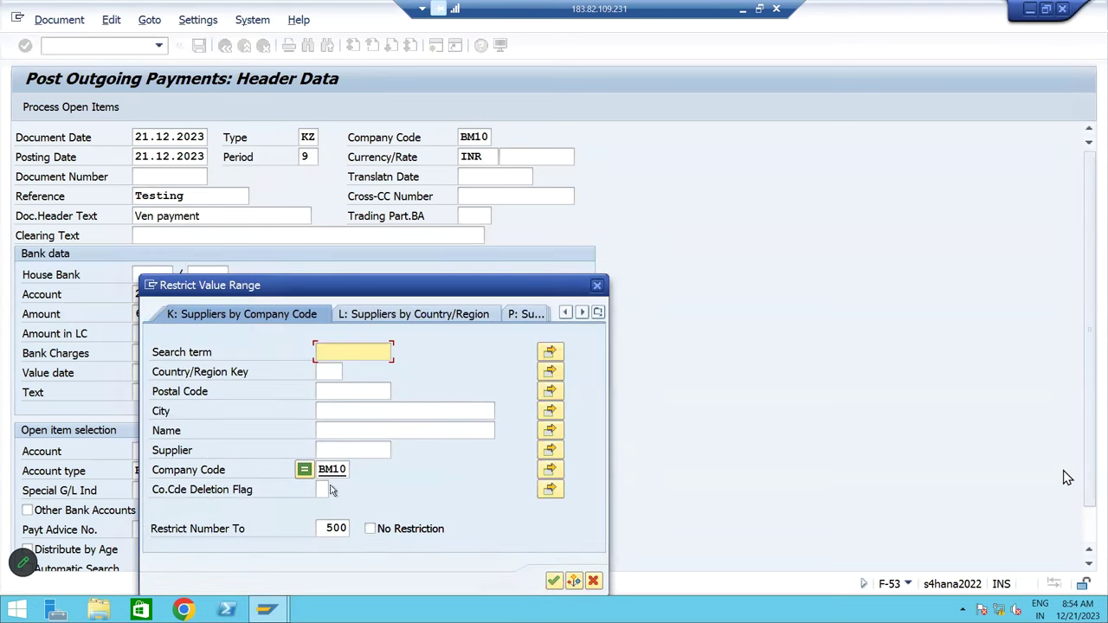
{"action": "left_click", "coordinate": [350, 451]}
{"action": "key", "text": "Return"}
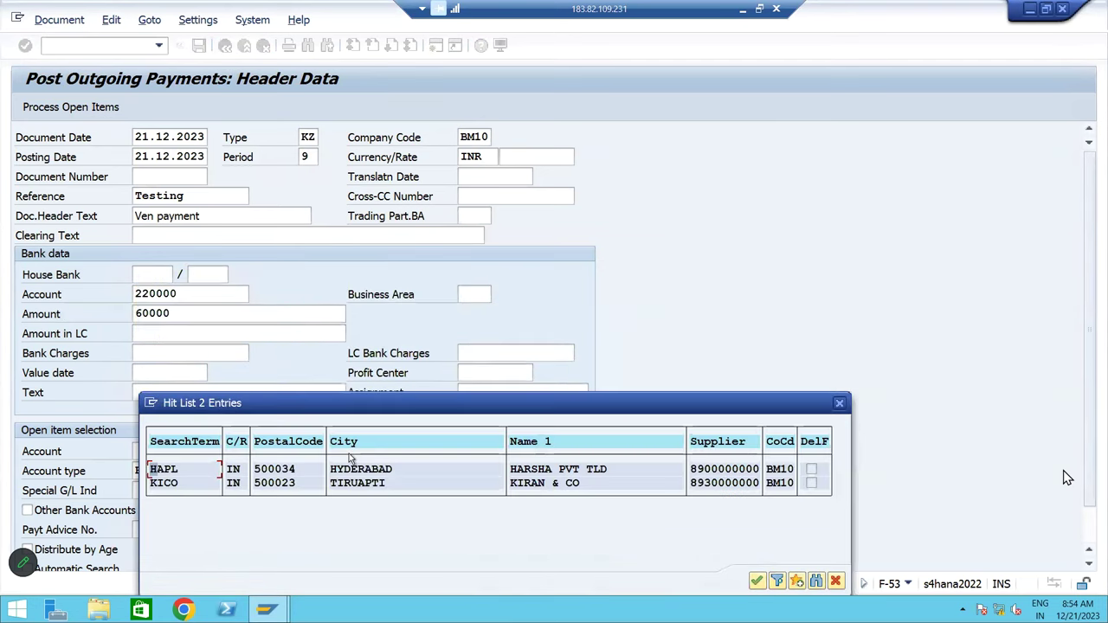
{"action": "double_click", "coordinate": [557, 473]}
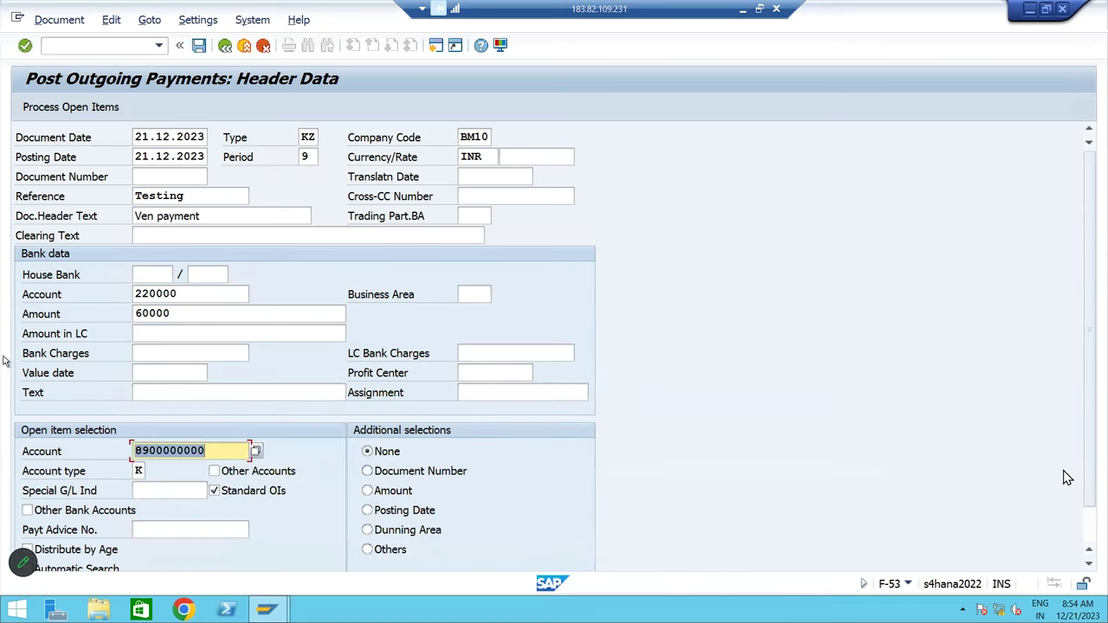
{"action": "left_click", "coordinate": [87, 110]}
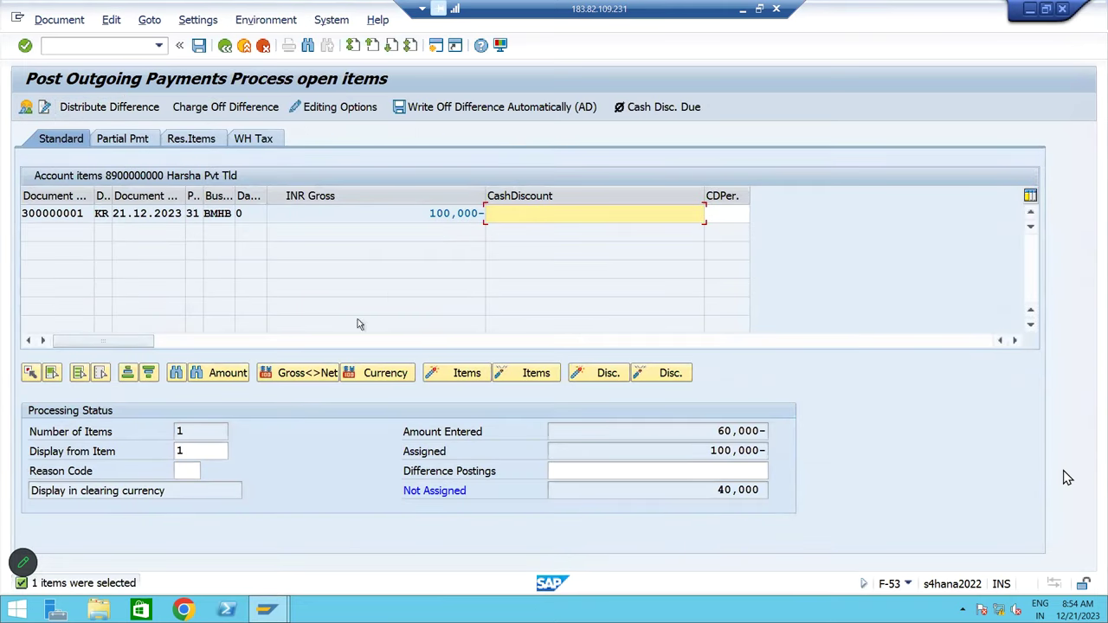
- Compare the 100,000 open invoice and assigned amounts with the 60,000 entered amount
{"action": "left_click_drag", "start_coordinate": [420, 214], "coordinate": [487, 214]}
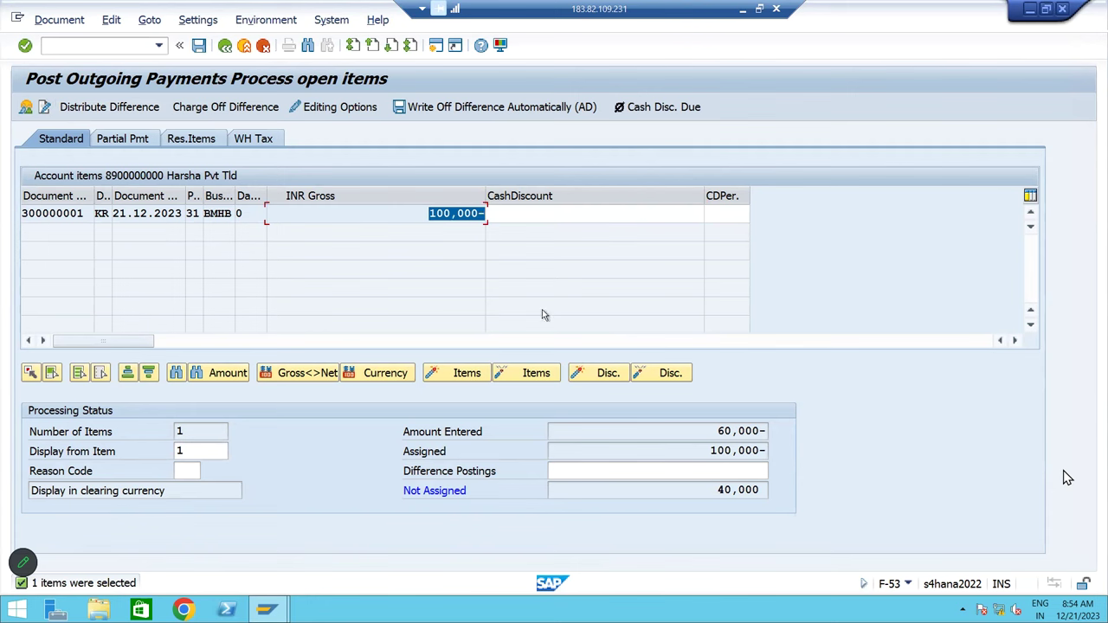
{"action": "left_click", "coordinate": [721, 451]}
{"action": "left_click_drag", "start_coordinate": [709, 451], "coordinate": [769, 432]}
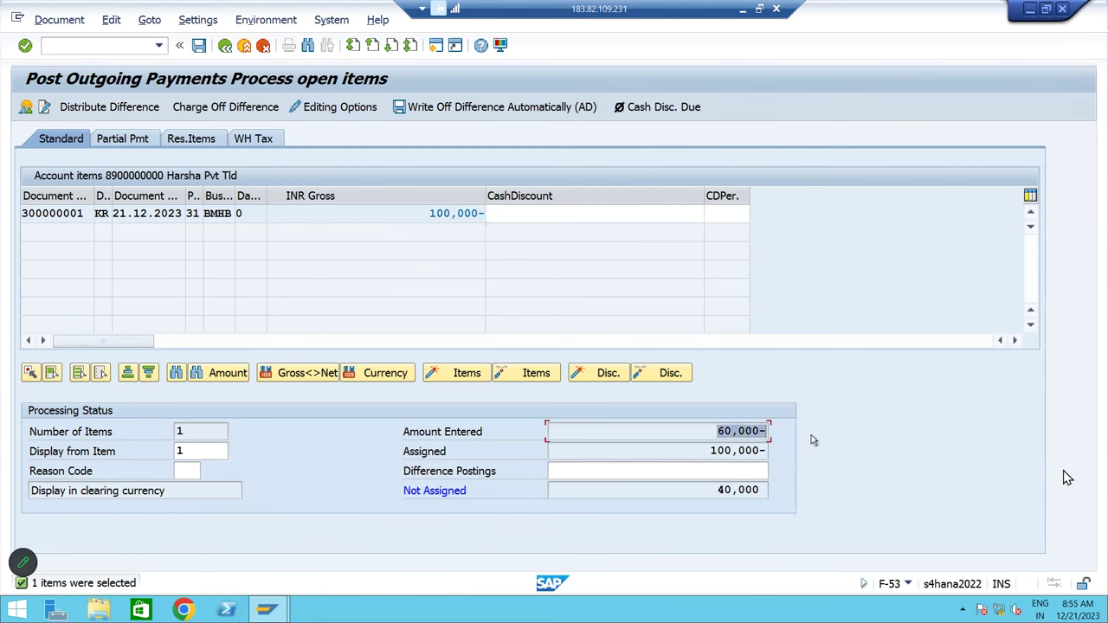
{"action": "left_click_drag", "start_coordinate": [712, 490], "coordinate": [777, 496]}
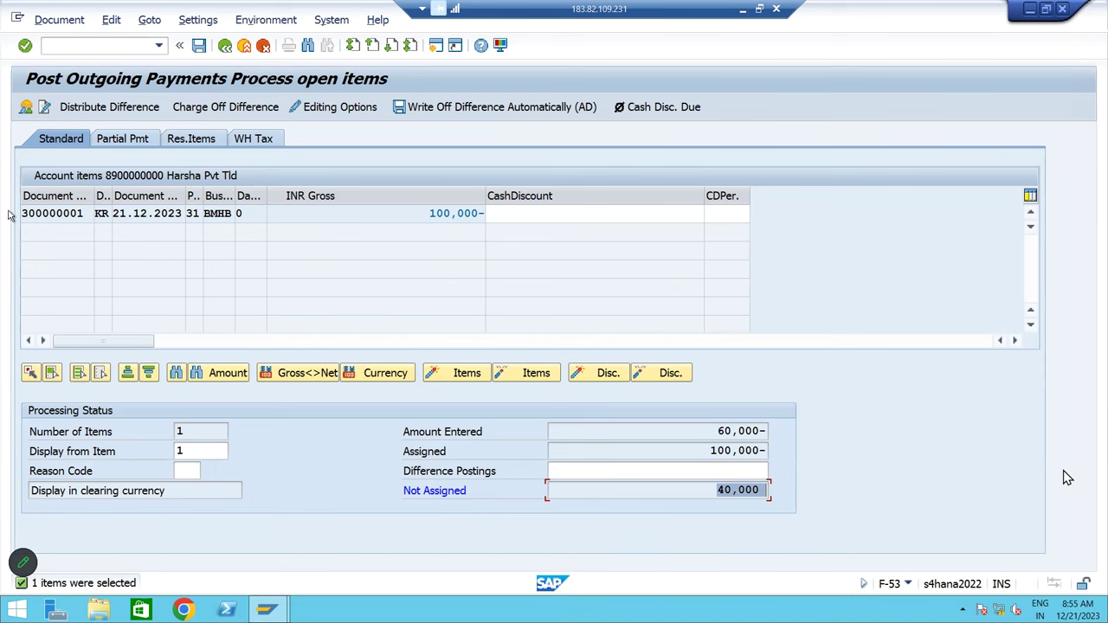
- On the Partial Pmt tab, set the payment amount to 60,000 and preview the journal lines
{"action": "left_click", "coordinate": [126, 139]}
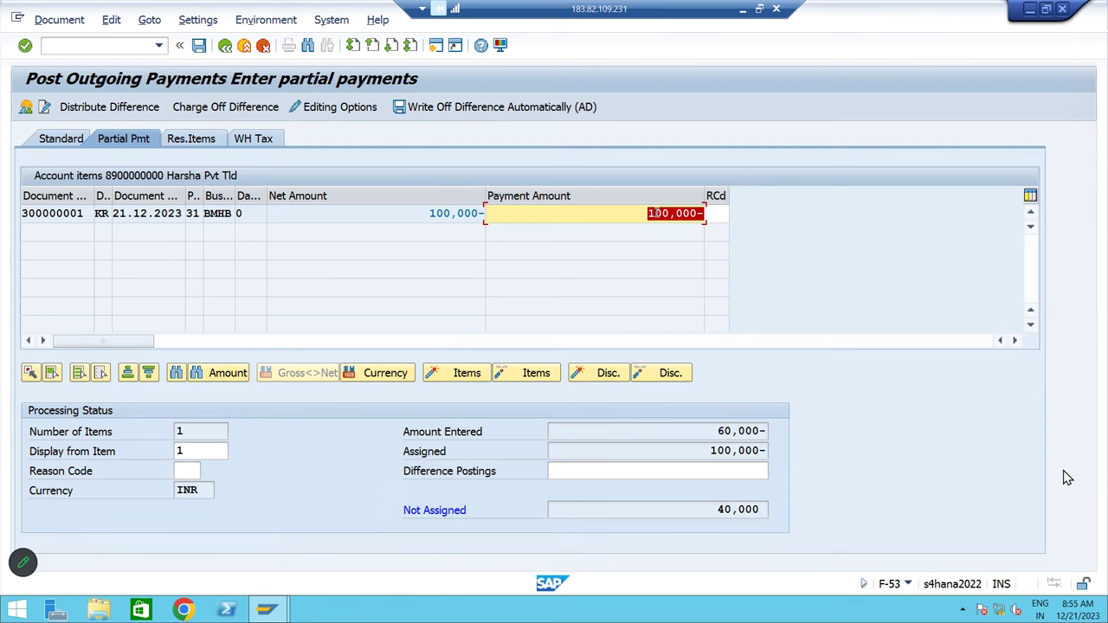
{"action": "double_click", "coordinate": [658, 213]}
{"action": "double_click", "coordinate": [426, 213]}
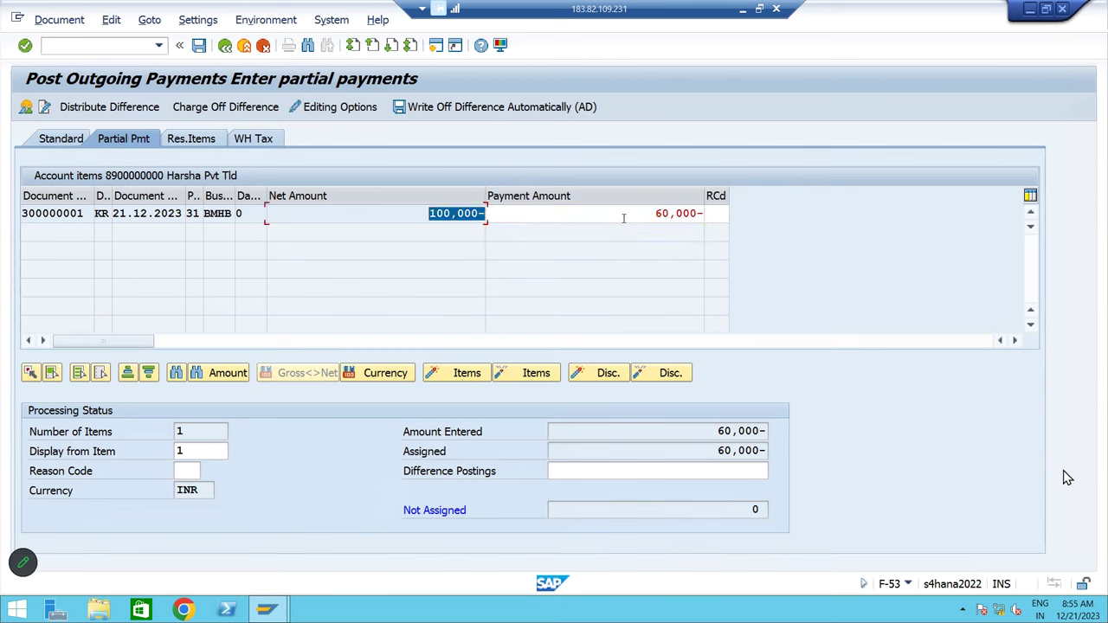
{"action": "left_click_drag", "start_coordinate": [625, 218], "coordinate": [719, 218]}
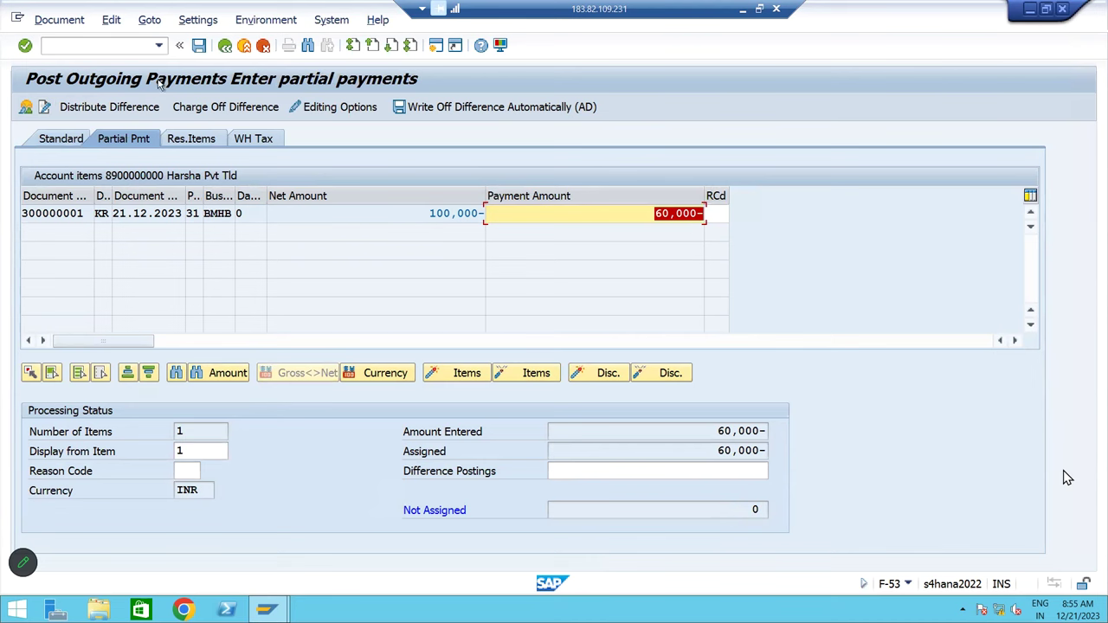
{"action": "left_click", "coordinate": [60, 20]}
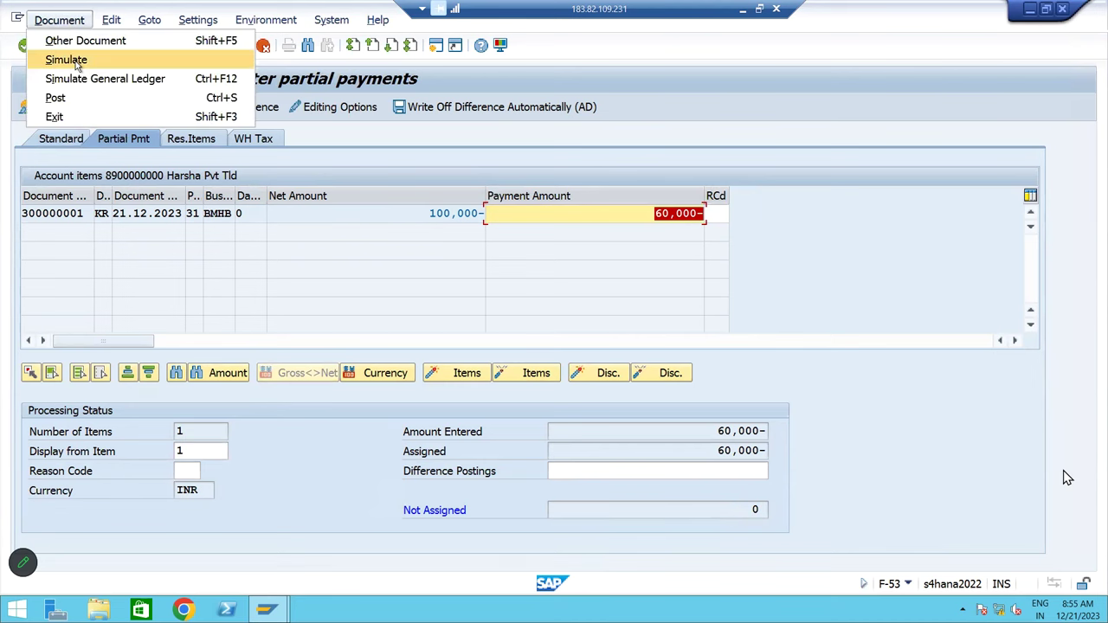
{"action": "left_click", "coordinate": [76, 62]}
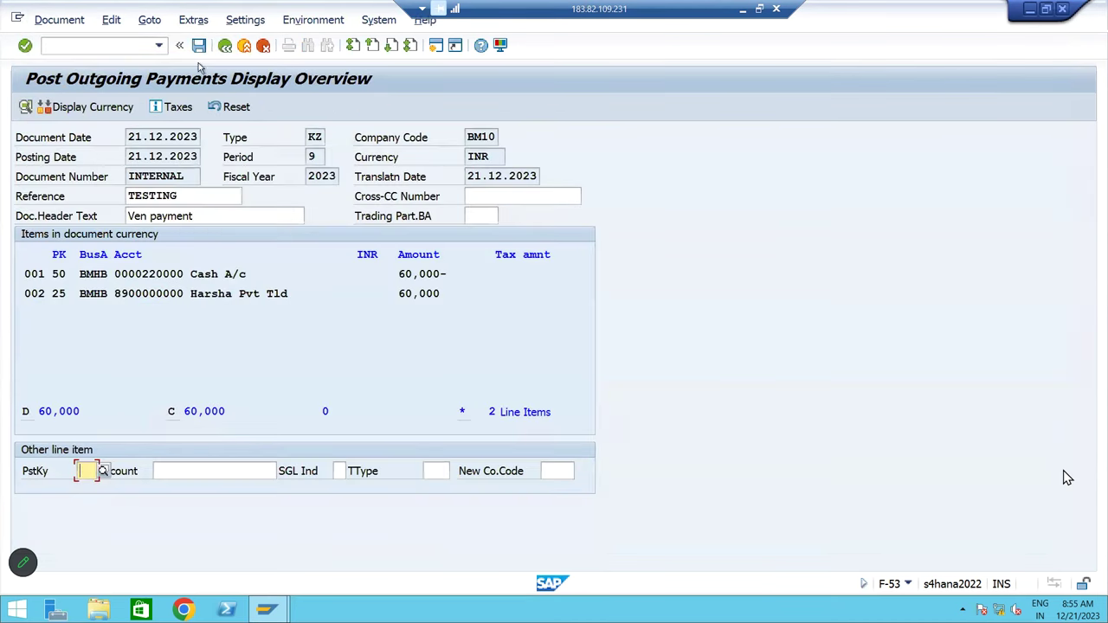
- Post the outgoing payment and display document 400000001
{"action": "left_click", "coordinate": [200, 45]}
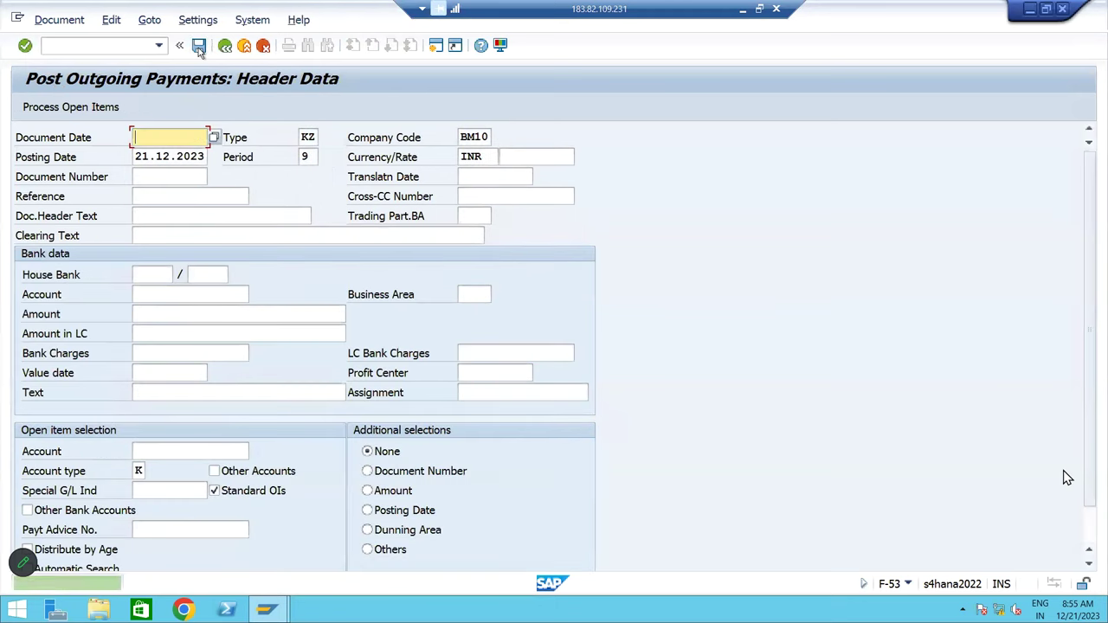
{"action": "left_click", "coordinate": [81, 24]}
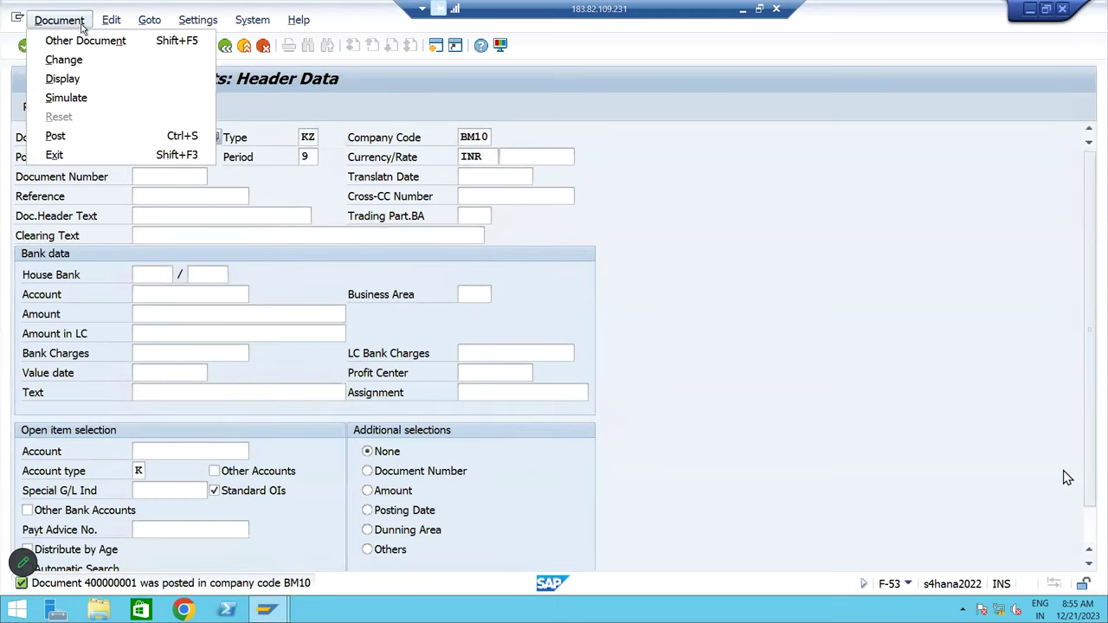
{"action": "left_click", "coordinate": [74, 80]}
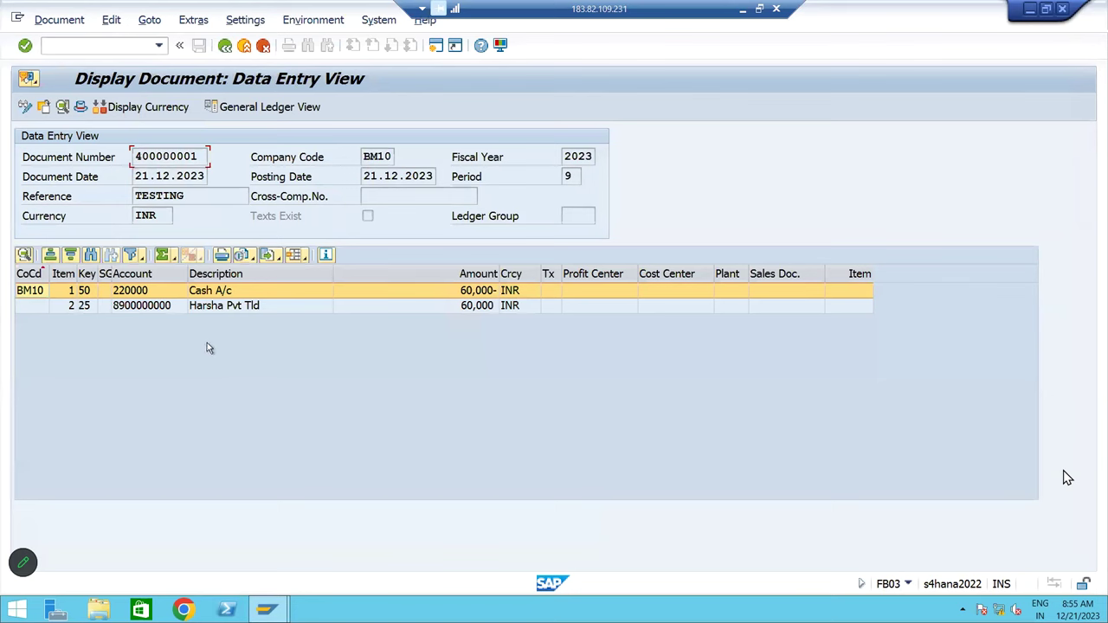
- Review the Cash A/c and Harsha Pvt Tld line items, then minimise SAP to reach Excel
{"action": "left_click", "coordinate": [221, 309]}
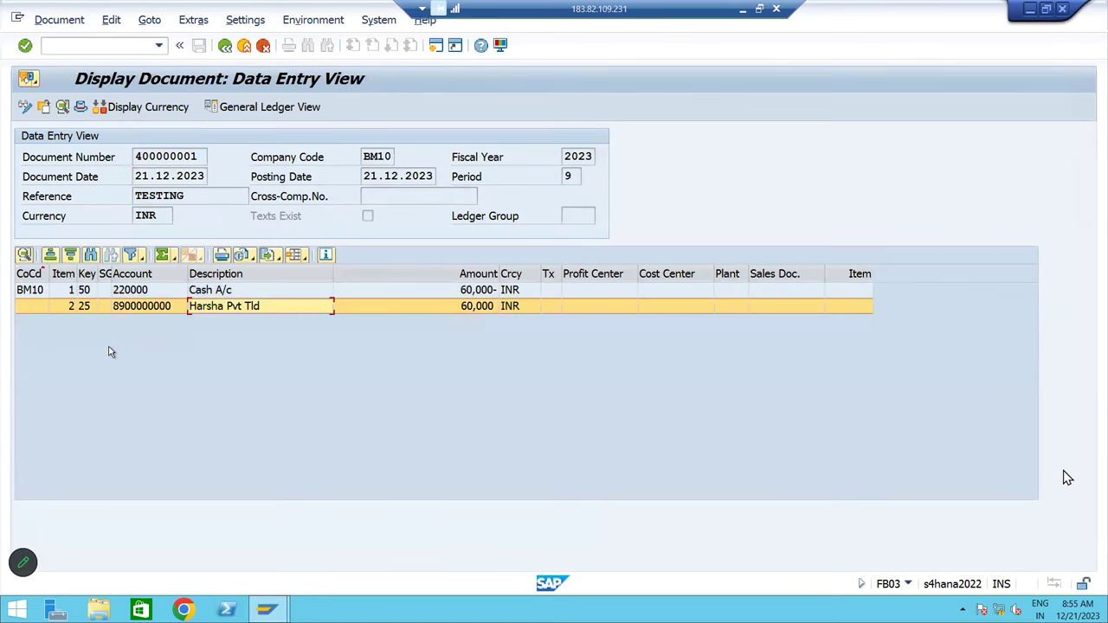
{"action": "left_click", "coordinate": [101, 293]}
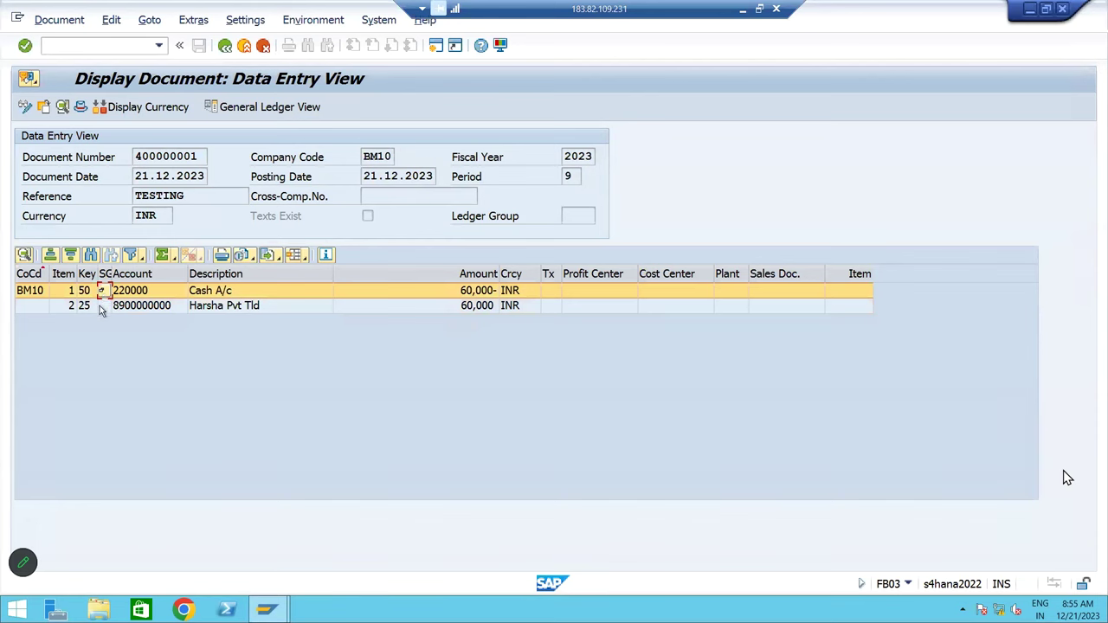
{"action": "left_click", "coordinate": [101, 308]}
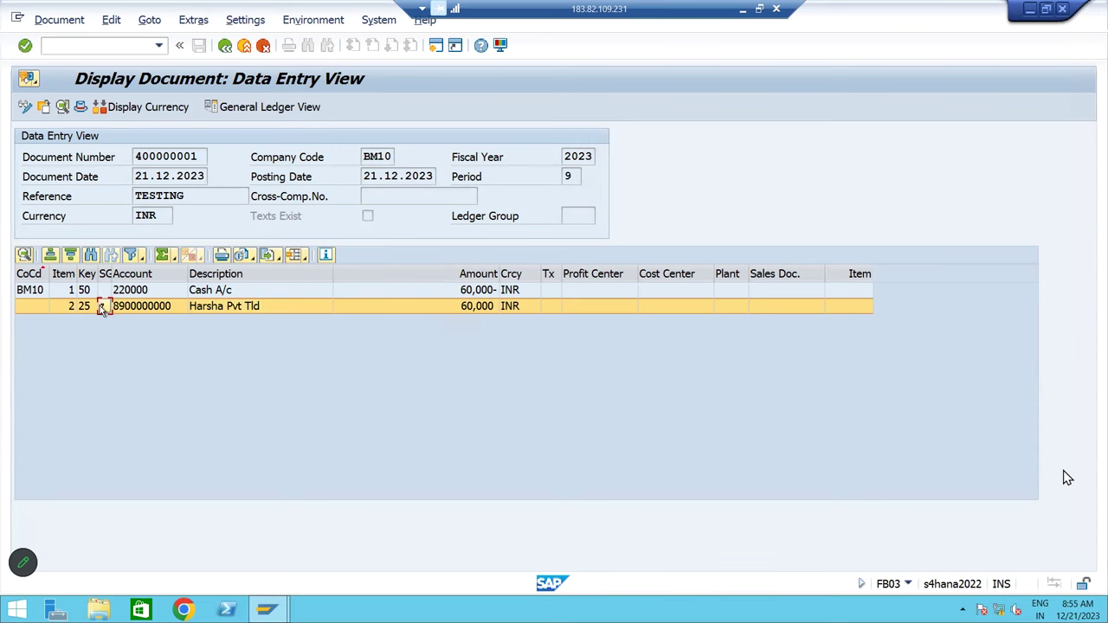
{"action": "left_click", "coordinate": [227, 295]}
{"action": "left_click", "coordinate": [231, 309]}
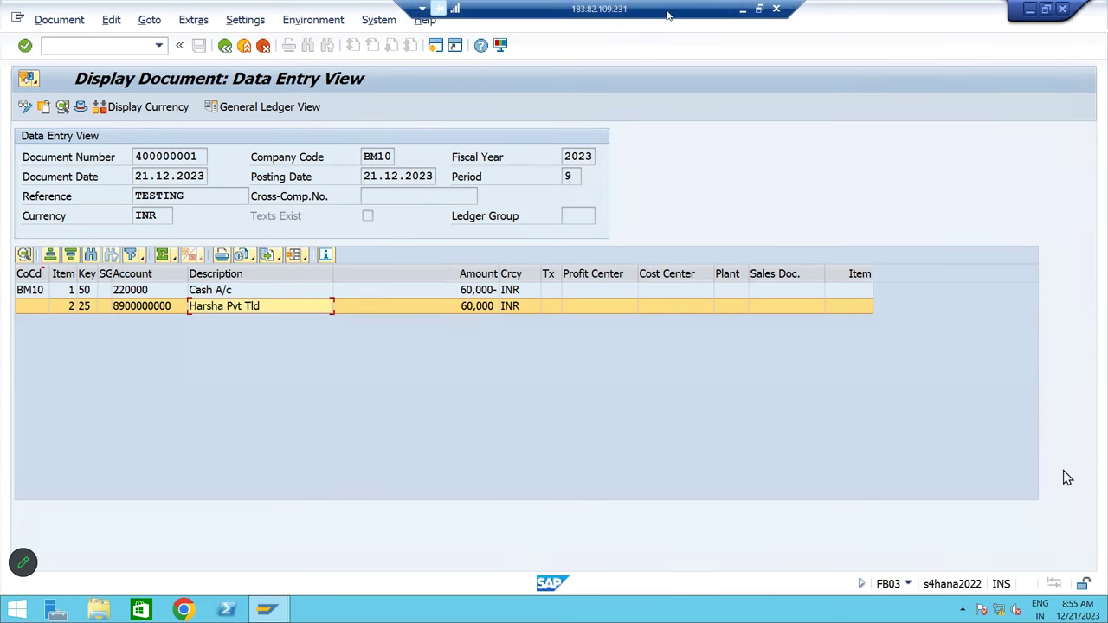
{"action": "left_click", "coordinate": [745, 18]}
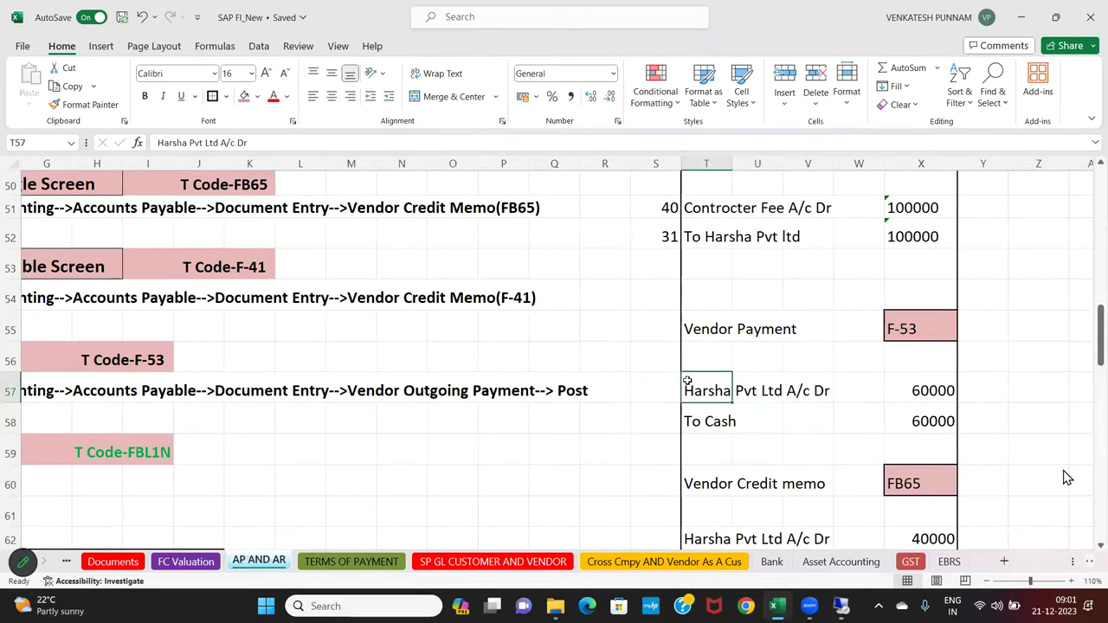
- In cell BE53, enter the label 'Invoice Value' with 100000 beside it
{"action": "key", "text": "Right"}
{"action": "key", "text": "Right"}
{"action": "key", "text": "Right"}
{"action": "key", "text": "Right"}
{"action": "key", "text": "Right"}
{"action": "key", "text": "Right"}
{"action": "key", "text": "Right"}
{"action": "key", "text": "Right"}
{"action": "key", "text": "Right"}
{"action": "key", "text": "Right"}
{"action": "key", "text": "Right"}
{"action": "key", "text": "Right"}
{"action": "key", "text": "Right"}
{"action": "key", "text": "Right"}
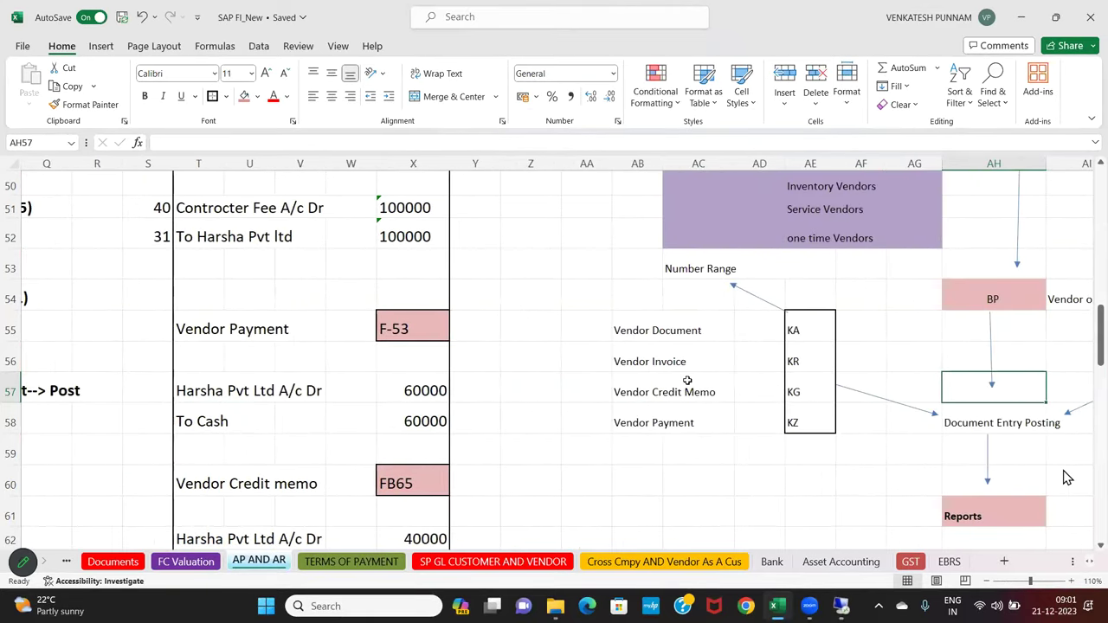
{"action": "key", "text": "Right"}
{"action": "key", "text": "Right"}
{"action": "key", "text": "Right"}
{"action": "key", "text": "Right"}
{"action": "key", "text": "Right"}
{"action": "key", "text": "Right"}
{"action": "key", "text": "Right"}
{"action": "key", "text": "Right"}
{"action": "key", "text": "Right"}
{"action": "key", "text": "Right"}
{"action": "key", "text": "Right"}
{"action": "key", "text": "Right"}
{"action": "key", "text": "Right"}
{"action": "key", "text": "Right"}
{"action": "key", "text": "Right"}
{"action": "key", "text": "Right"}
{"action": "key", "text": "Right"}
{"action": "key", "text": "Right"}
{"action": "key", "text": "Right"}
{"action": "key", "text": "Right"}
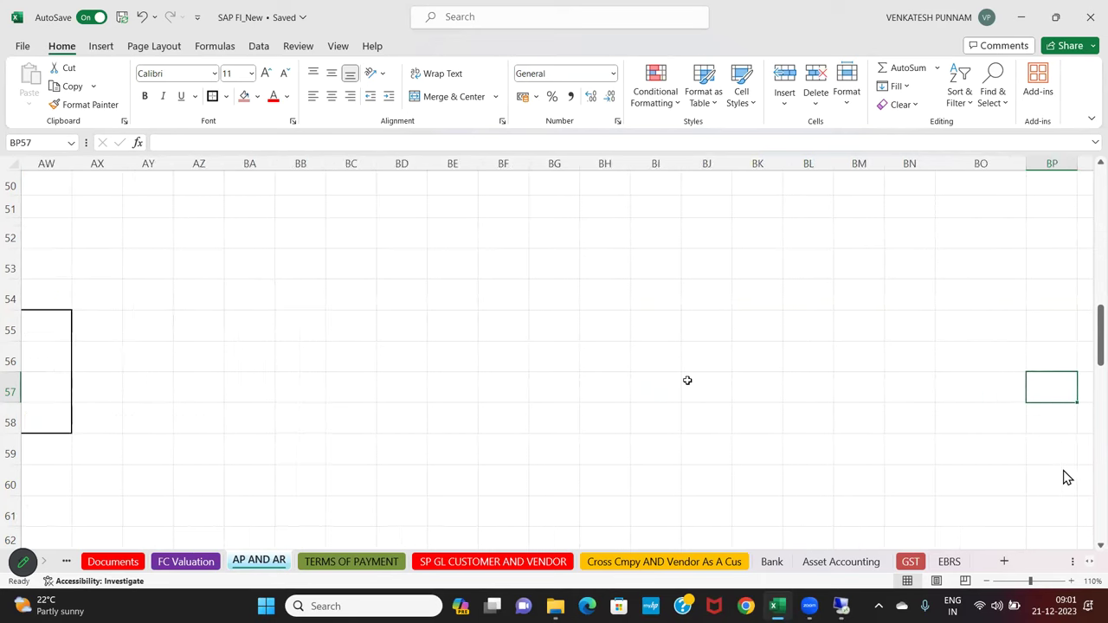
{"action": "left_click", "coordinate": [434, 262]}
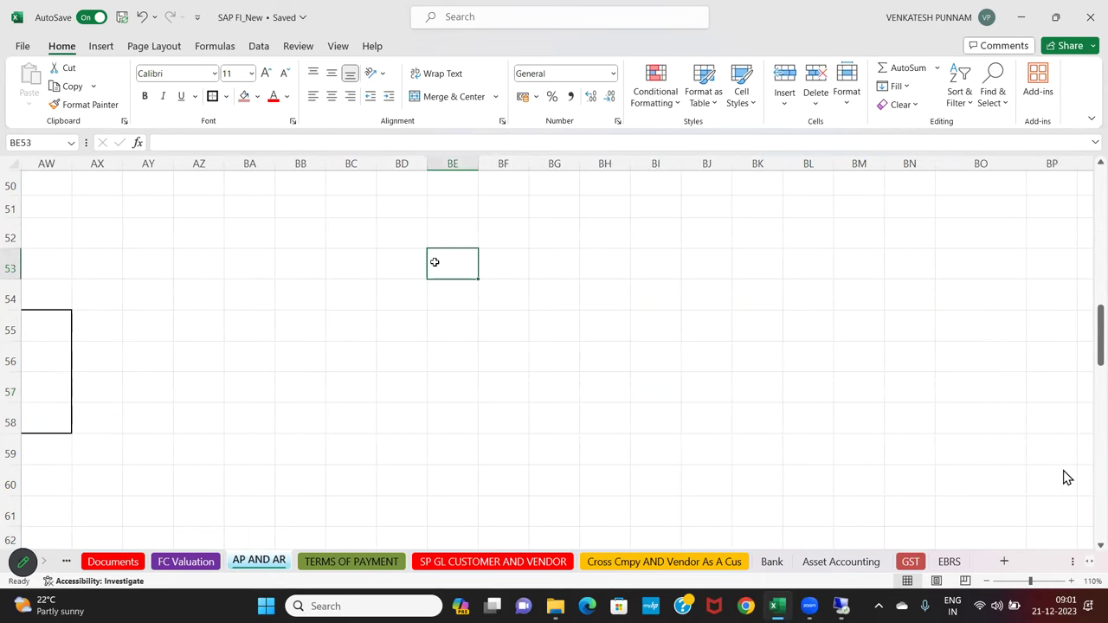
{"action": "type", "text": "invioce"}
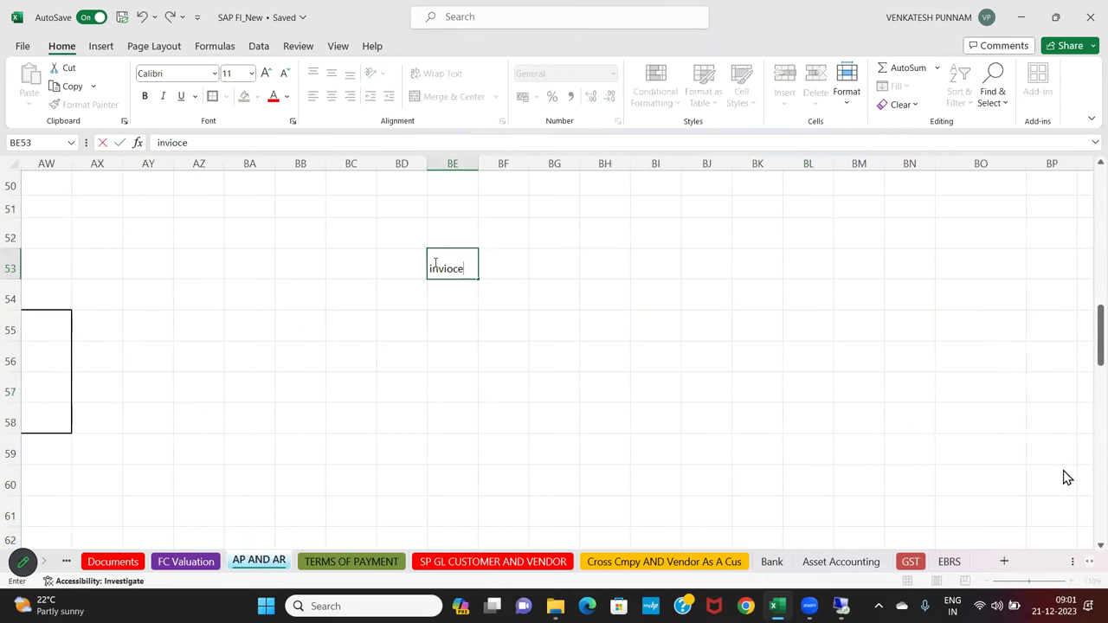
{"action": "key", "text": "BackSpace"}
{"action": "key", "text": "BackSpace"}
{"action": "key", "text": "BackSpace"}
{"action": "key", "text": "BackSpace"}
{"action": "key", "text": "BackSpace"}
{"action": "key", "text": "BackSpace"}
{"action": "type", "text": "Invic"}
{"action": "type", "text": "oice Value"}
{"action": "key", "text": "Tab"}
{"action": "key", "text": "Tab"}
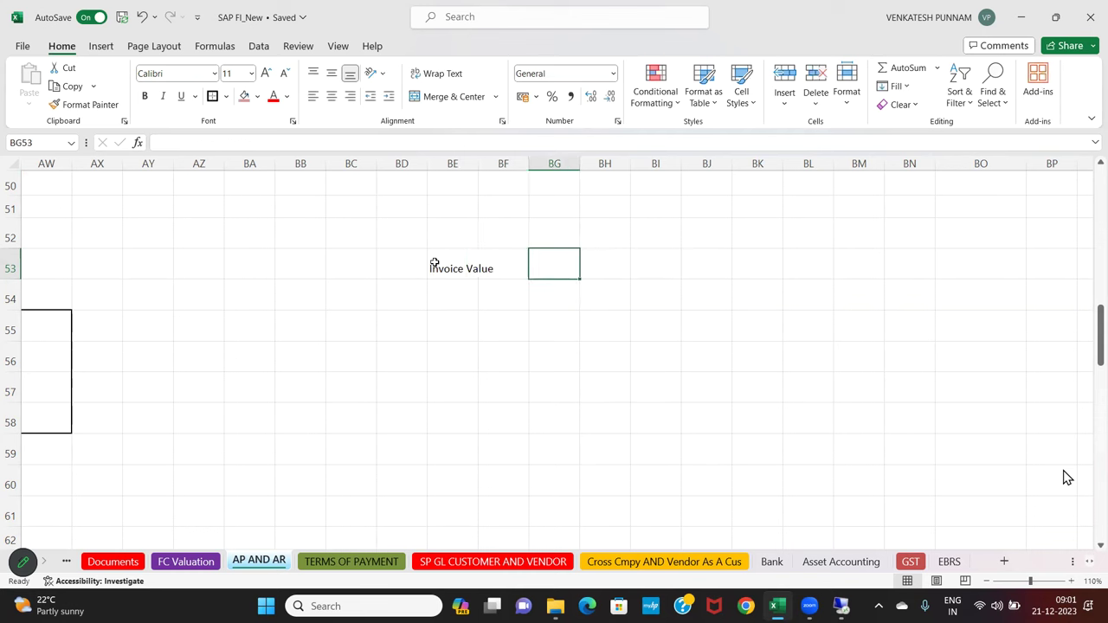
{"action": "type", "text": "100000"}
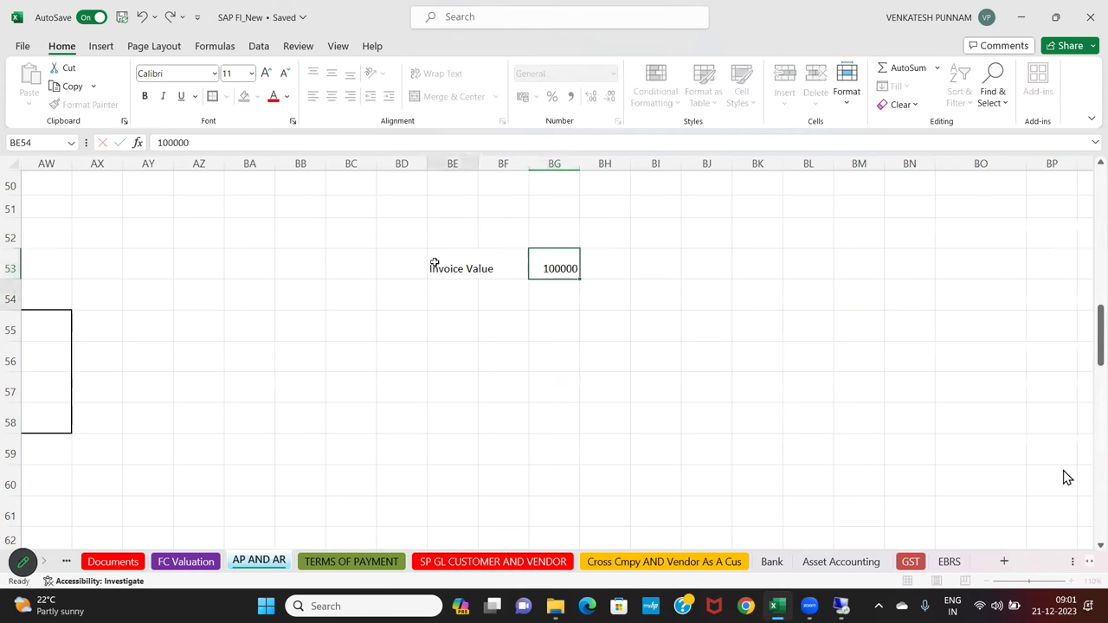
{"action": "key", "text": "Return"}
- Add rows 'payment' 60000 and 'Pending' 40000 below, then switch back to SAP
{"action": "type", "text": "payment"}
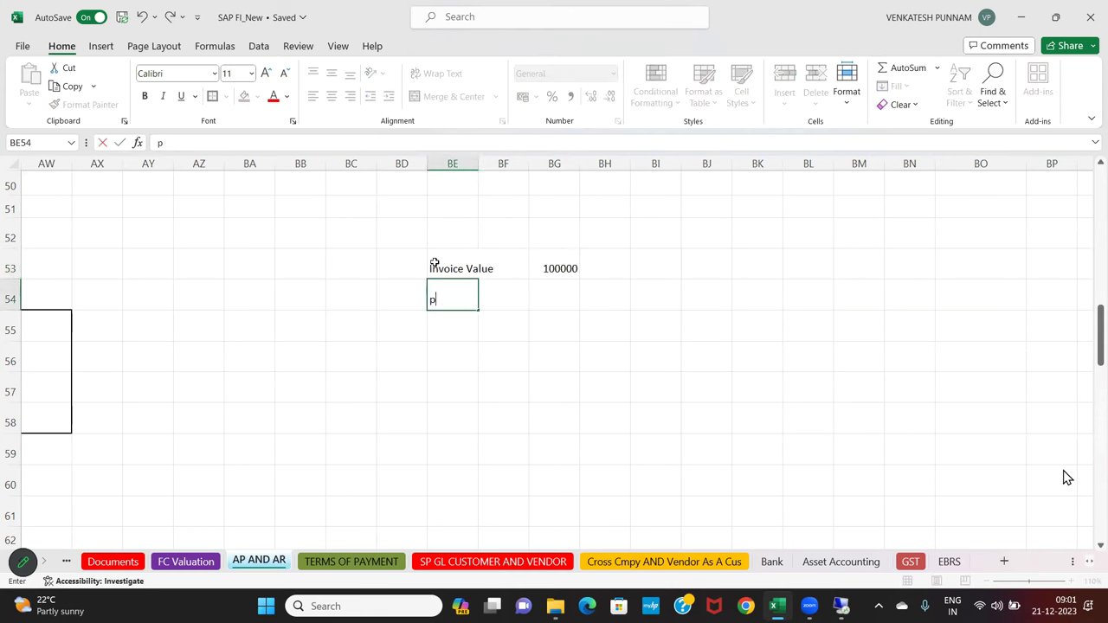
{"action": "key", "text": "Tab"}
{"action": "key", "text": "Tab"}
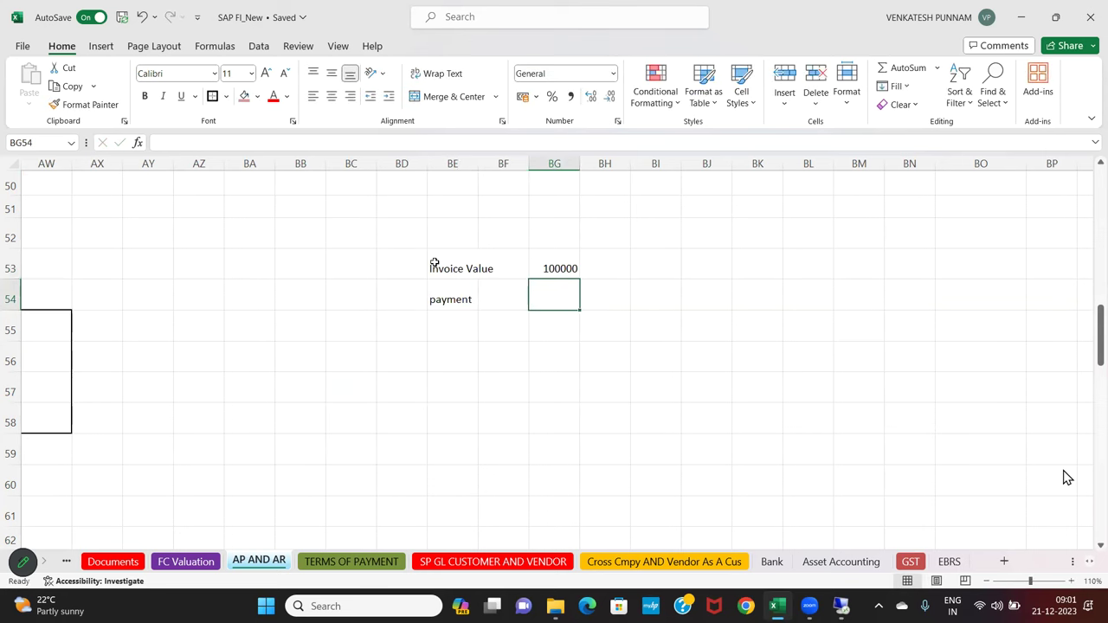
{"action": "type", "text": "60000"}
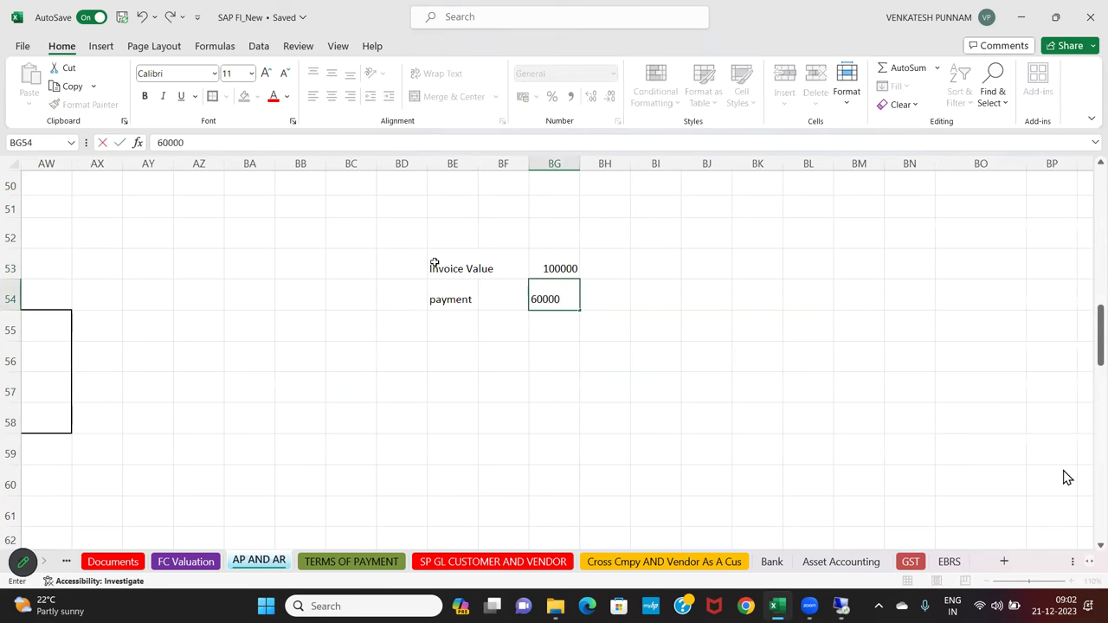
{"action": "key", "text": "Return"}
{"action": "key", "text": "Return"}
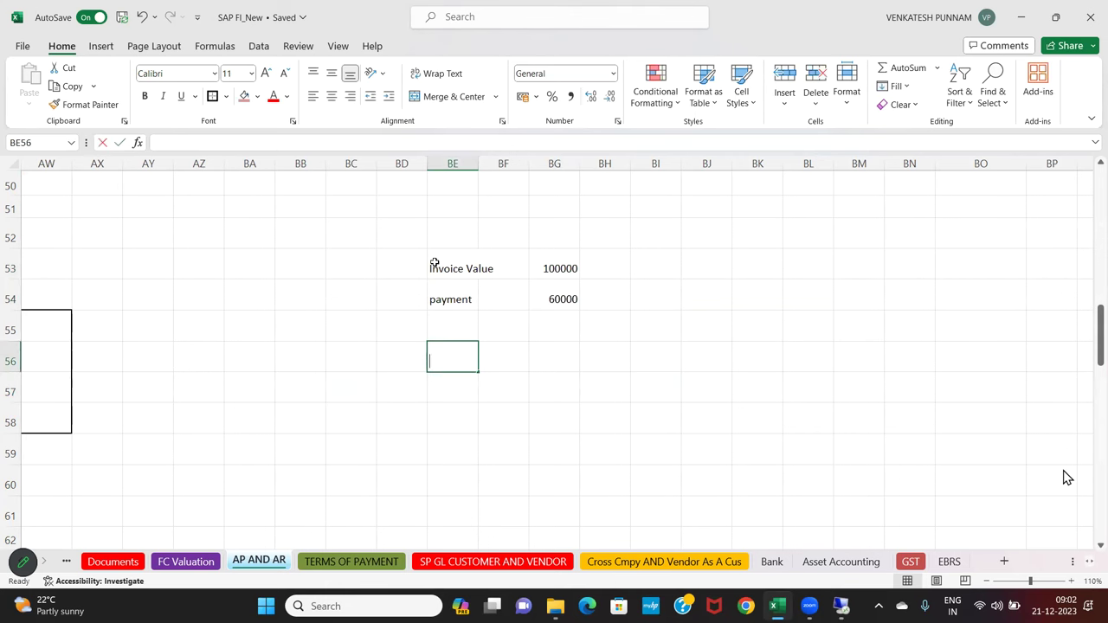
{"action": "type", "text": "Pending"}
{"action": "key", "text": "Tab"}
{"action": "key", "text": "Tab"}
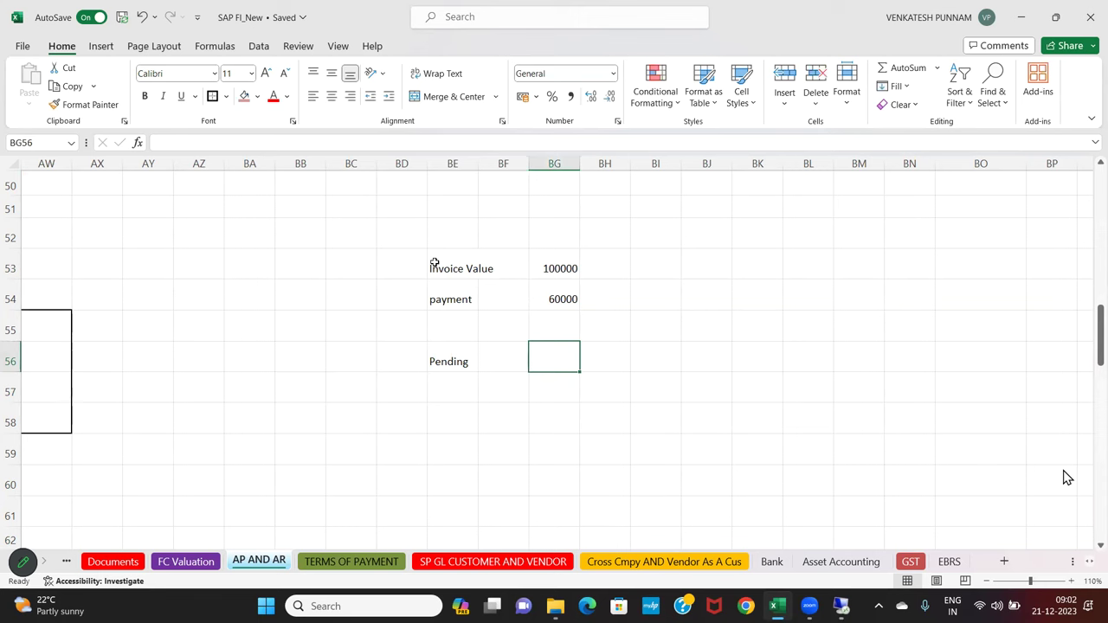
{"action": "type", "text": "40000"}
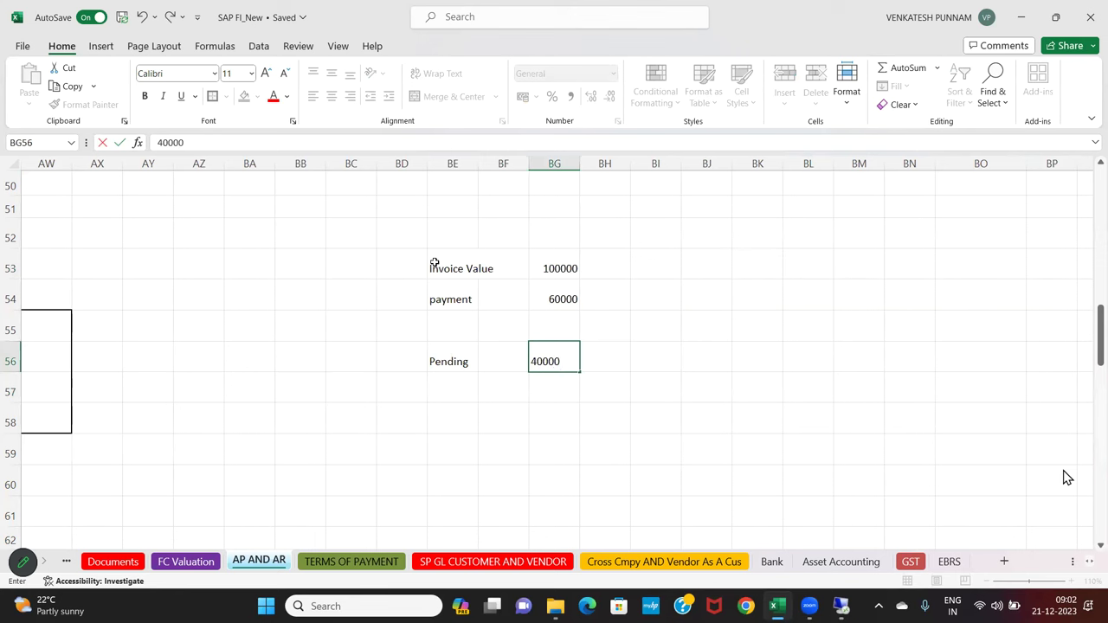
{"action": "key", "text": "Return"}
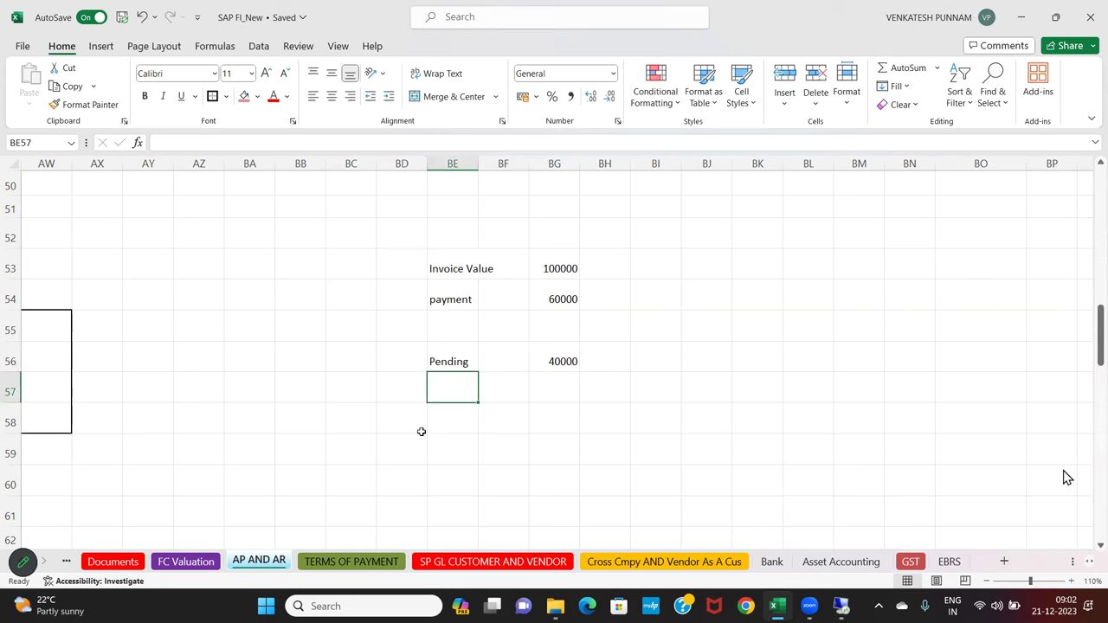
{"action": "key", "text": "alt+Tab"}
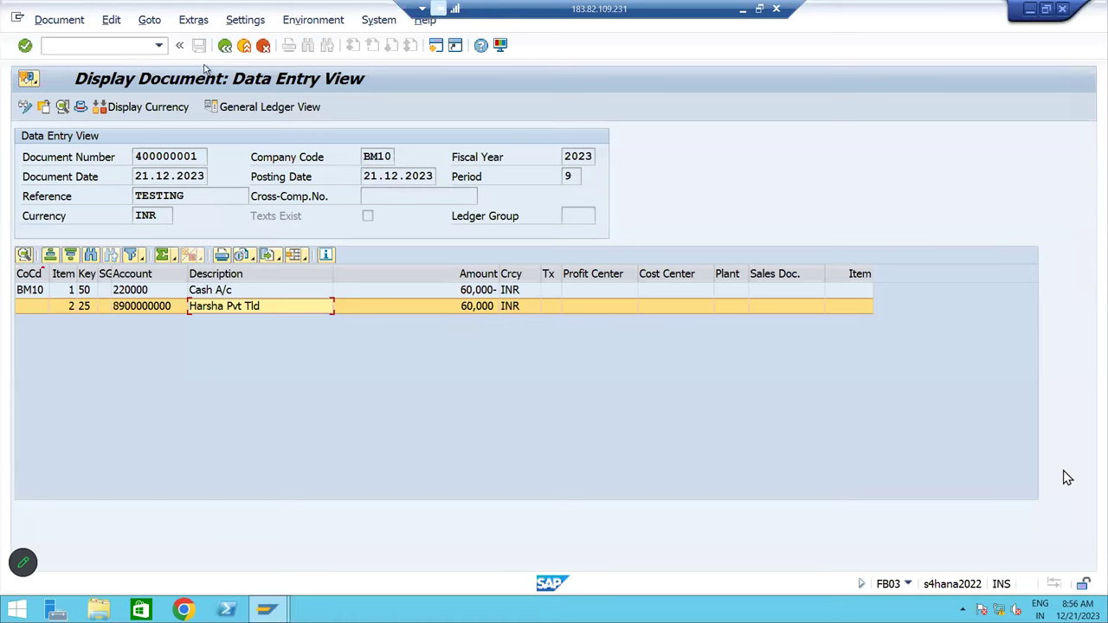
- Exit the payment document display, confirming the exit, and run transaction FBL1N
{"action": "left_click", "coordinate": [224, 45]}
{"action": "left_click", "coordinate": [225, 45]}
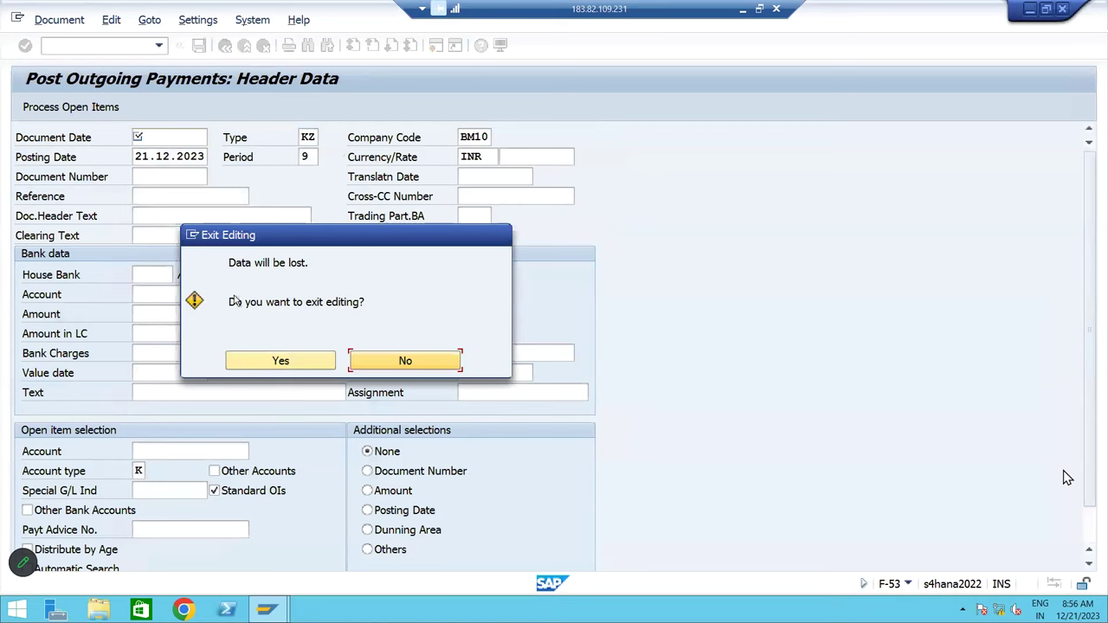
{"action": "left_click", "coordinate": [259, 363]}
{"action": "left_click", "coordinate": [136, 46]}
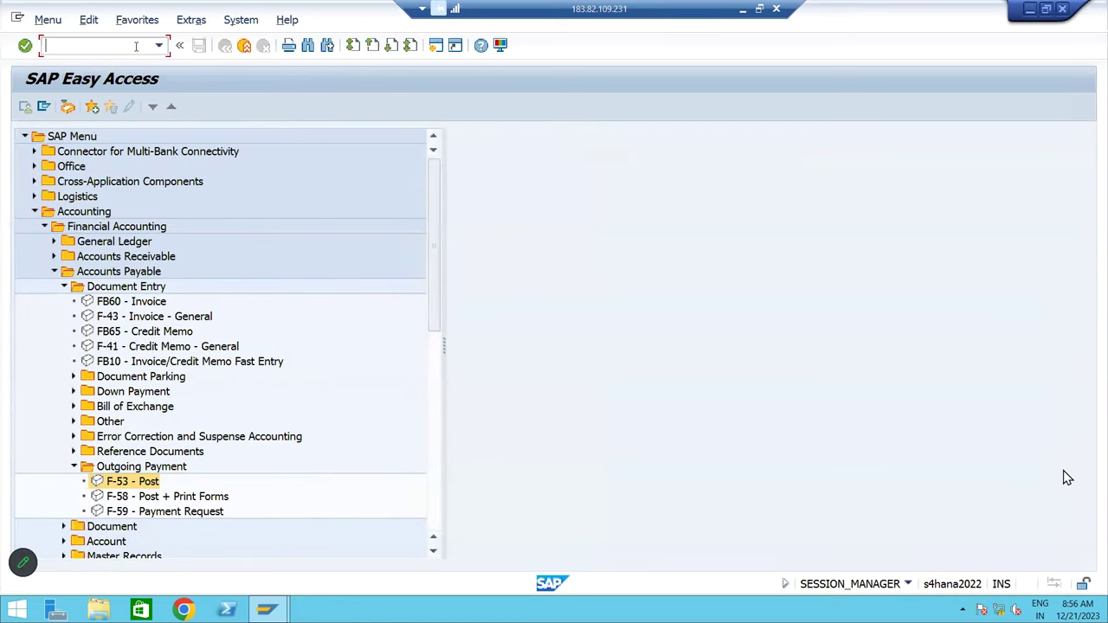
{"action": "type", "text": "FBL1N"}
{"action": "key", "text": "Return"}
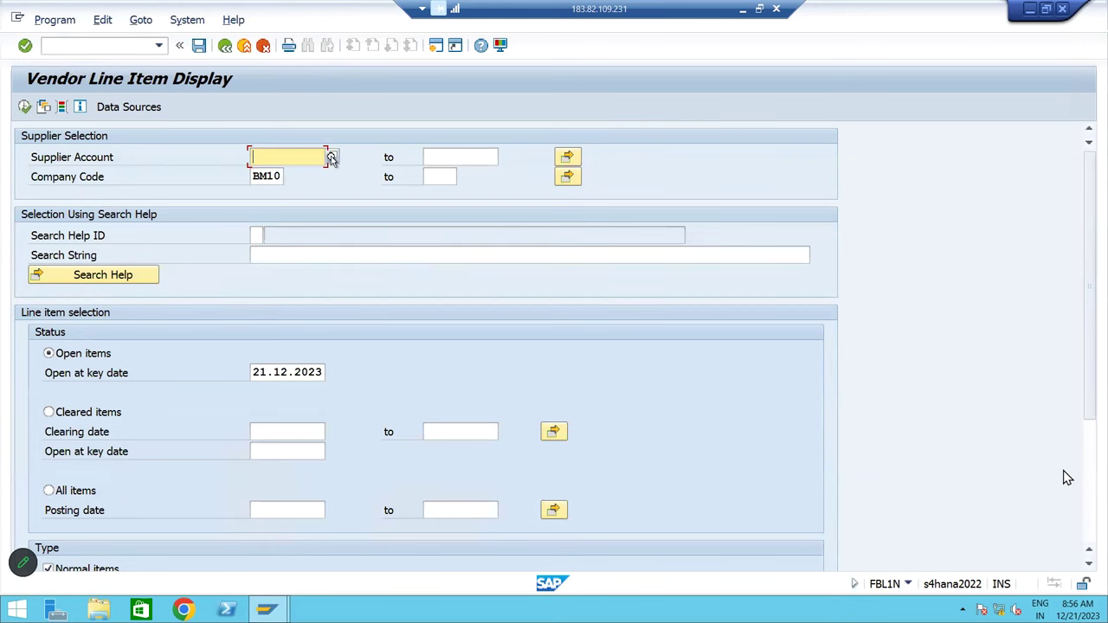
{"action": "left_click", "coordinate": [330, 159]}
{"action": "left_click", "coordinate": [447, 343]}
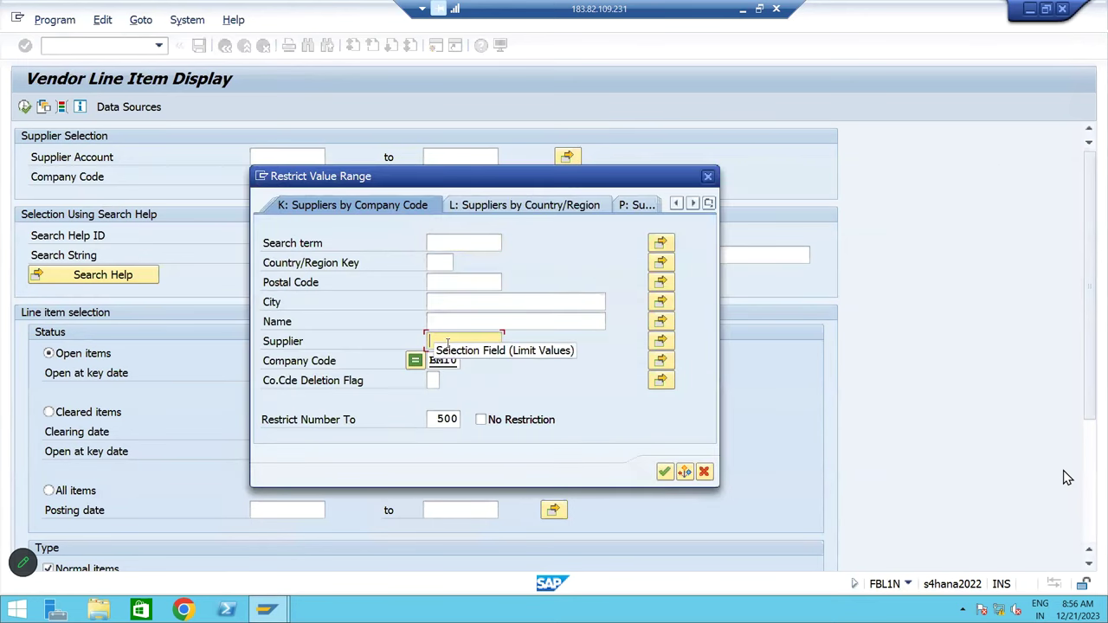
{"action": "key", "text": "Return"}
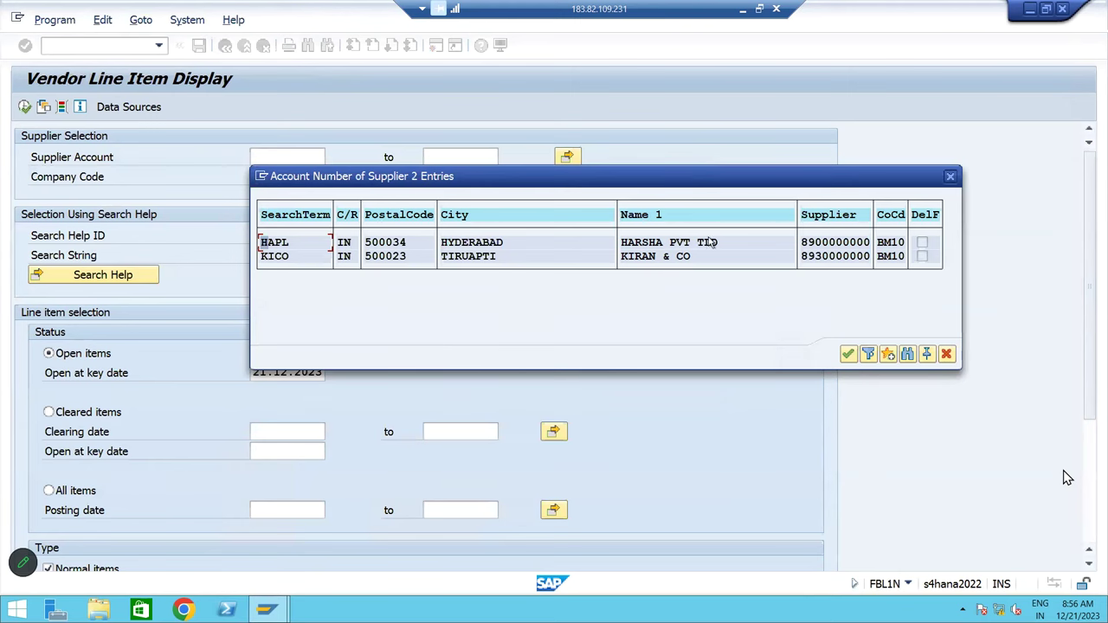
{"action": "double_click", "coordinate": [702, 242]}
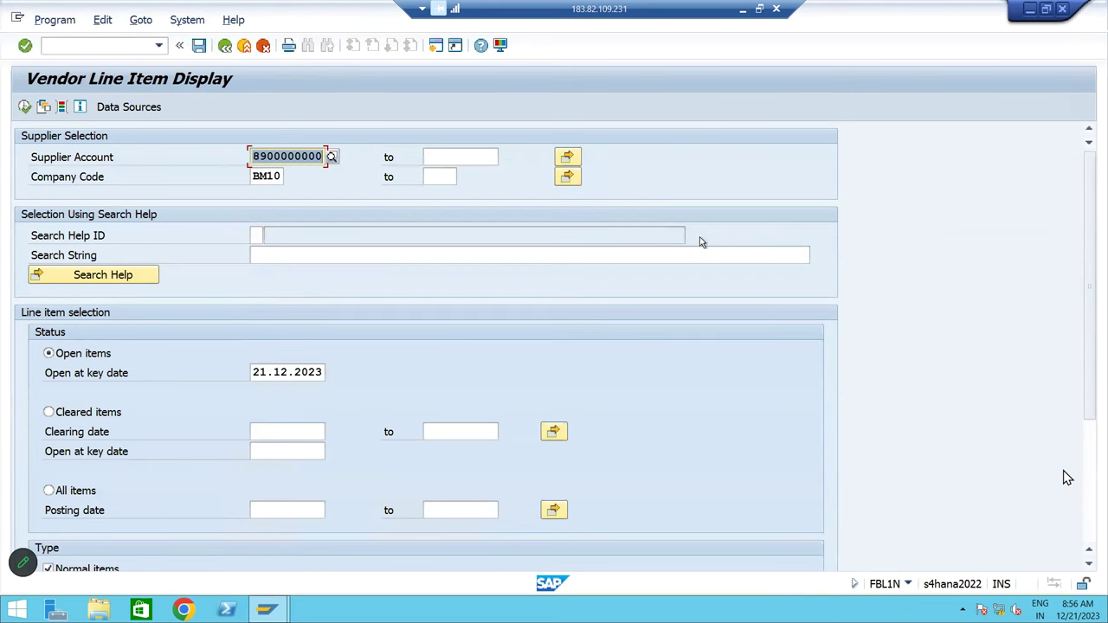
{"action": "left_click", "coordinate": [65, 492]}
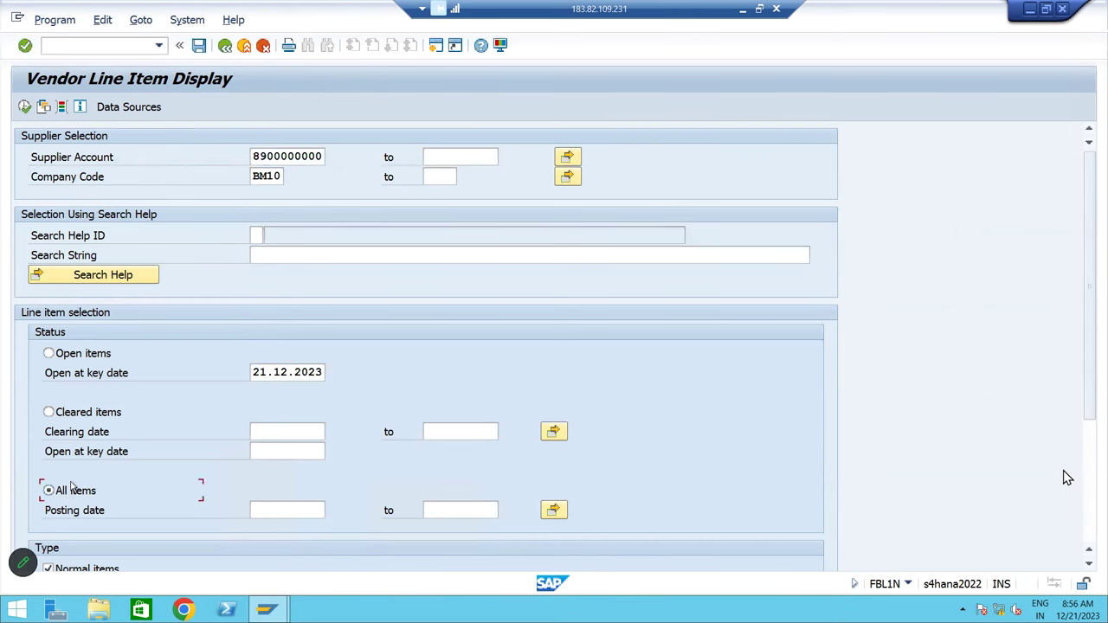
{"action": "left_click", "coordinate": [24, 106]}
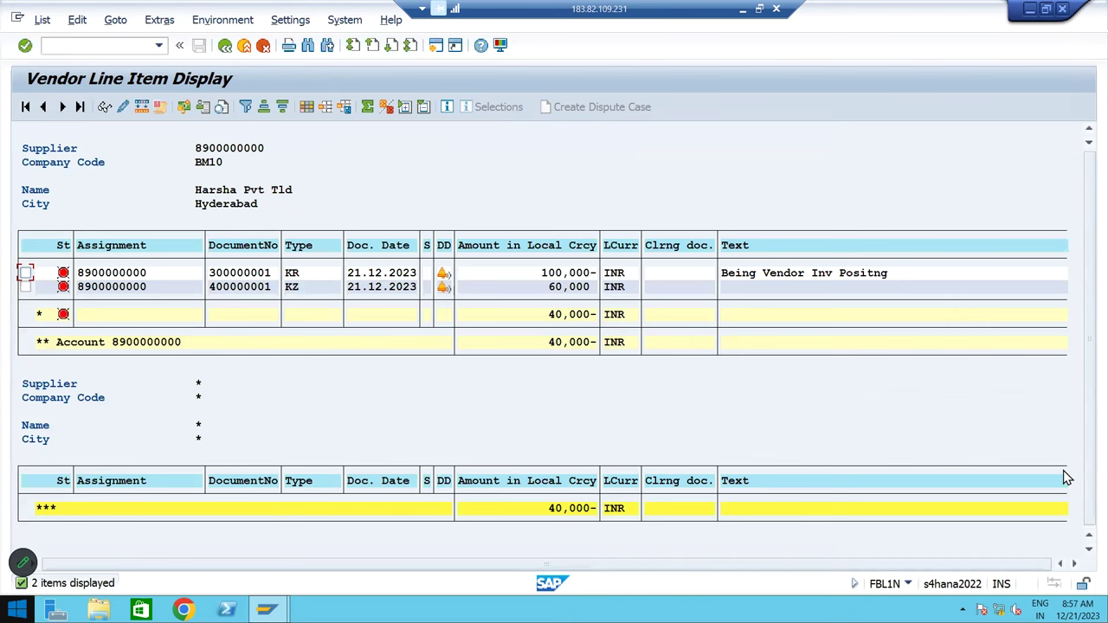
- Review the KR invoice 100,000, KZ payment 60,000 and 40,000 outstanding balance lines
{"action": "left_click", "coordinate": [291, 274]}
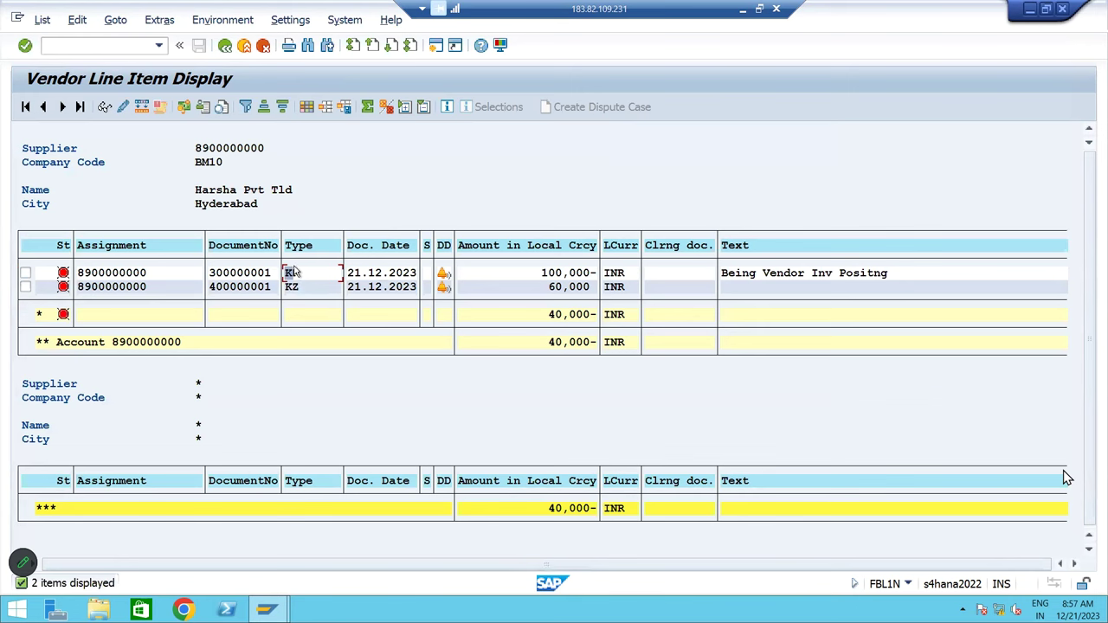
{"action": "left_click", "coordinate": [562, 275]}
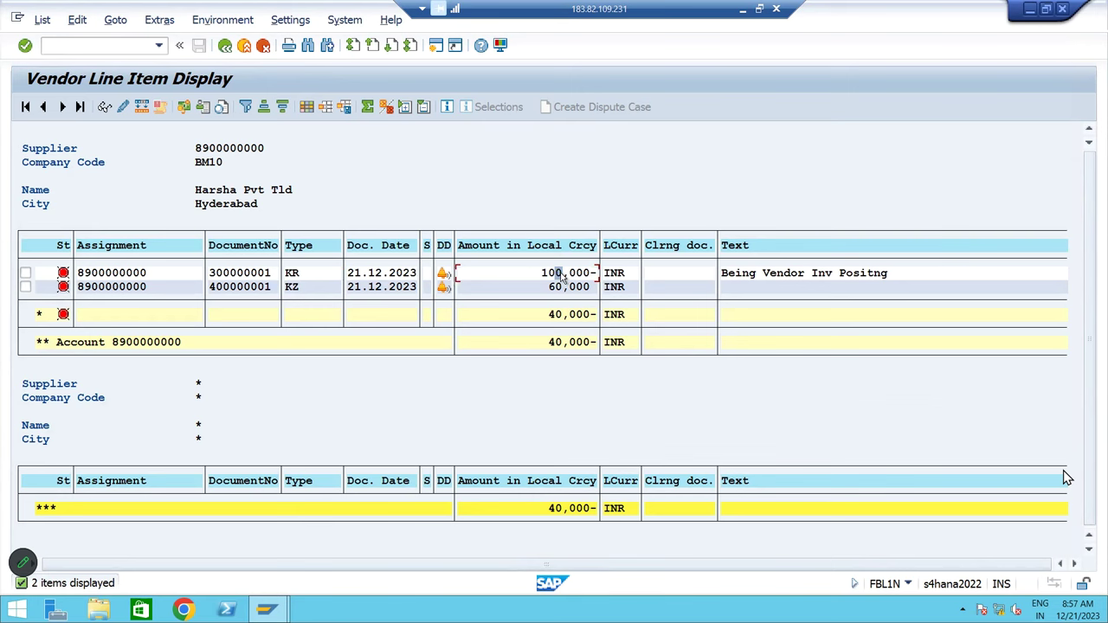
{"action": "left_click", "coordinate": [295, 289]}
{"action": "left_click", "coordinate": [568, 290]}
{"action": "left_click", "coordinate": [573, 318]}
- View the full journal entries for invoice 300000001 and payment 400000001
{"action": "double_click", "coordinate": [253, 276]}
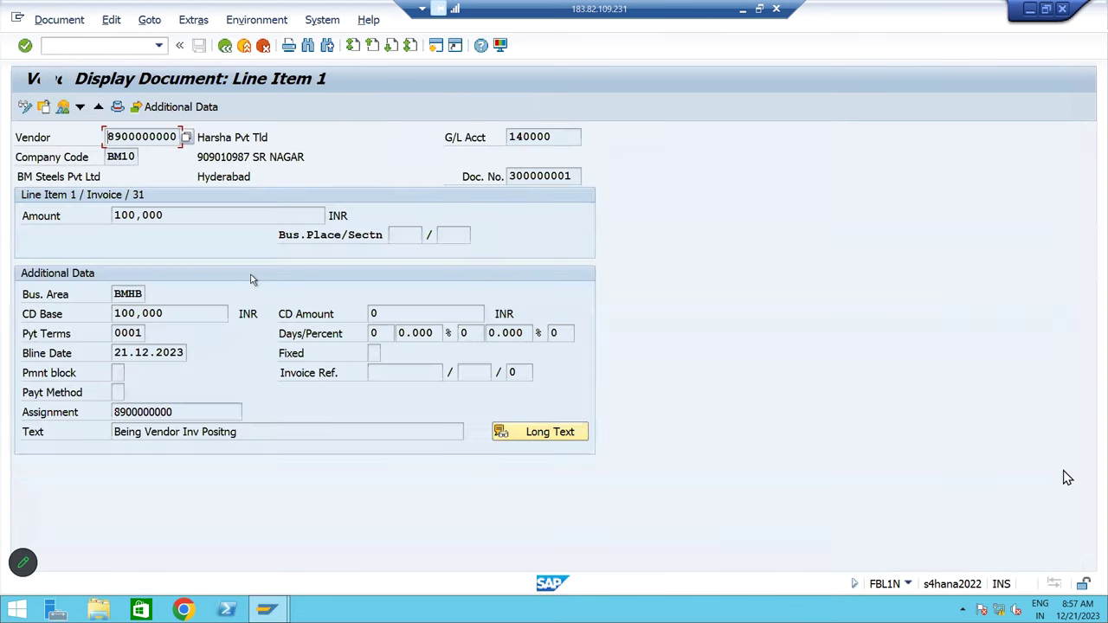
{"action": "left_click", "coordinate": [62, 109]}
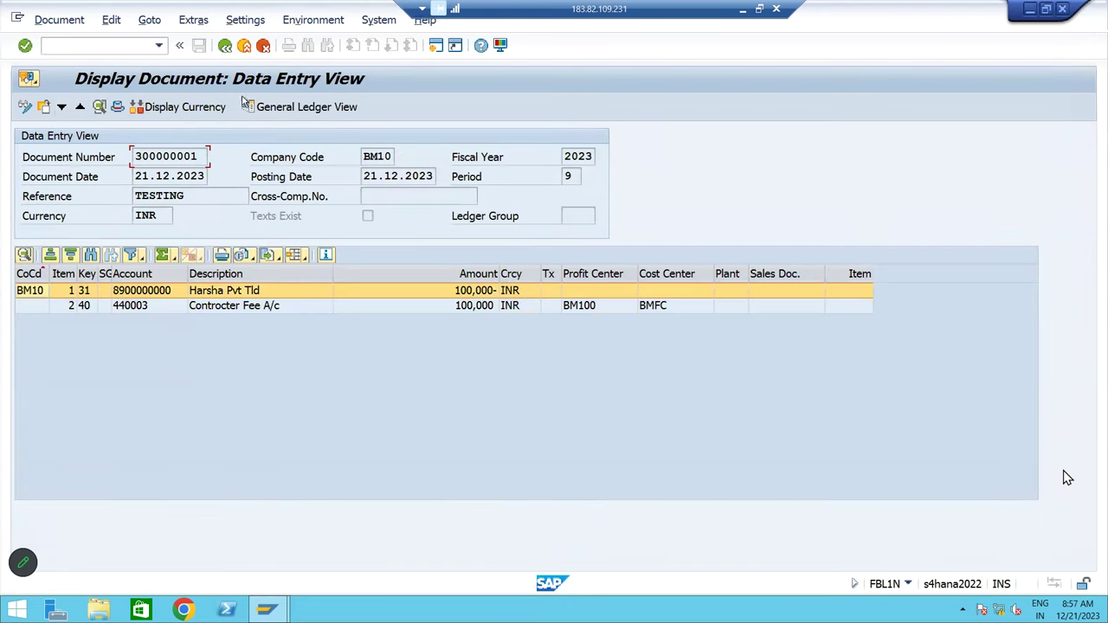
{"action": "left_click", "coordinate": [225, 46]}
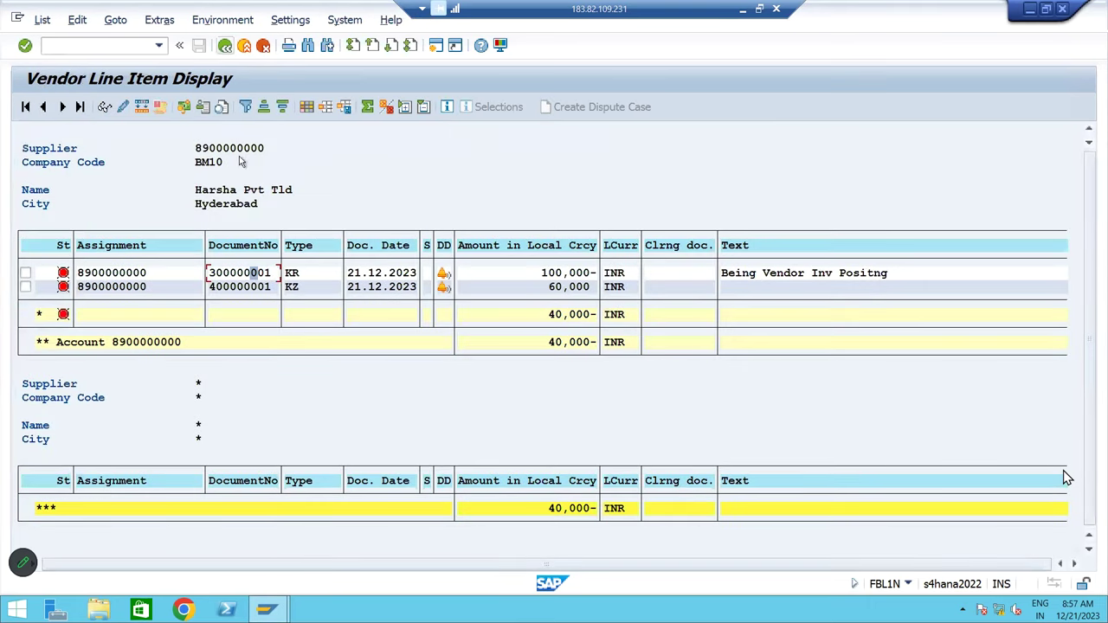
{"action": "double_click", "coordinate": [251, 293]}
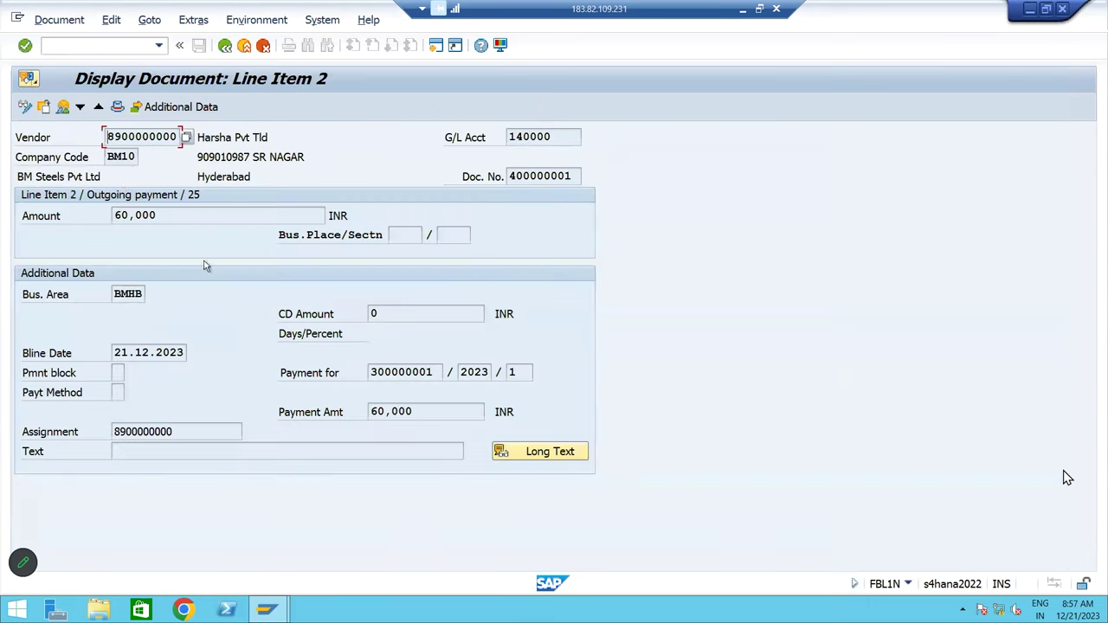
{"action": "left_click", "coordinate": [63, 107]}
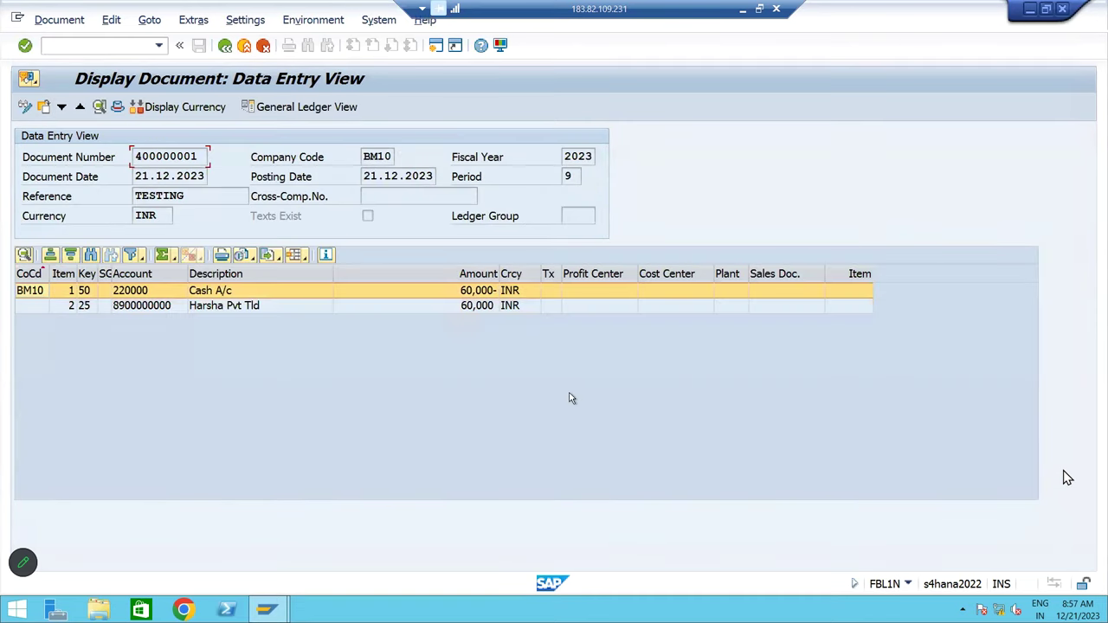
{"action": "left_click", "coordinate": [226, 45]}
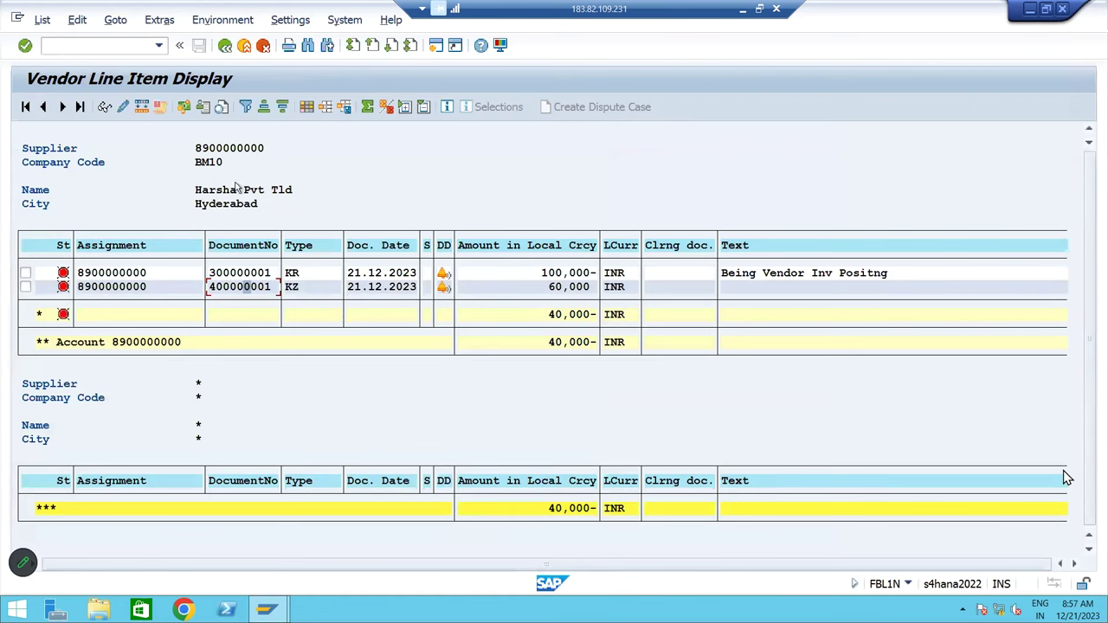
- Return to Excel and select the invoice, payment and pending table
{"action": "left_click", "coordinate": [743, 10]}
{"action": "left_click", "coordinate": [752, 386]}
{"action": "left_click_drag", "start_coordinate": [452, 268], "coordinate": [631, 357]}
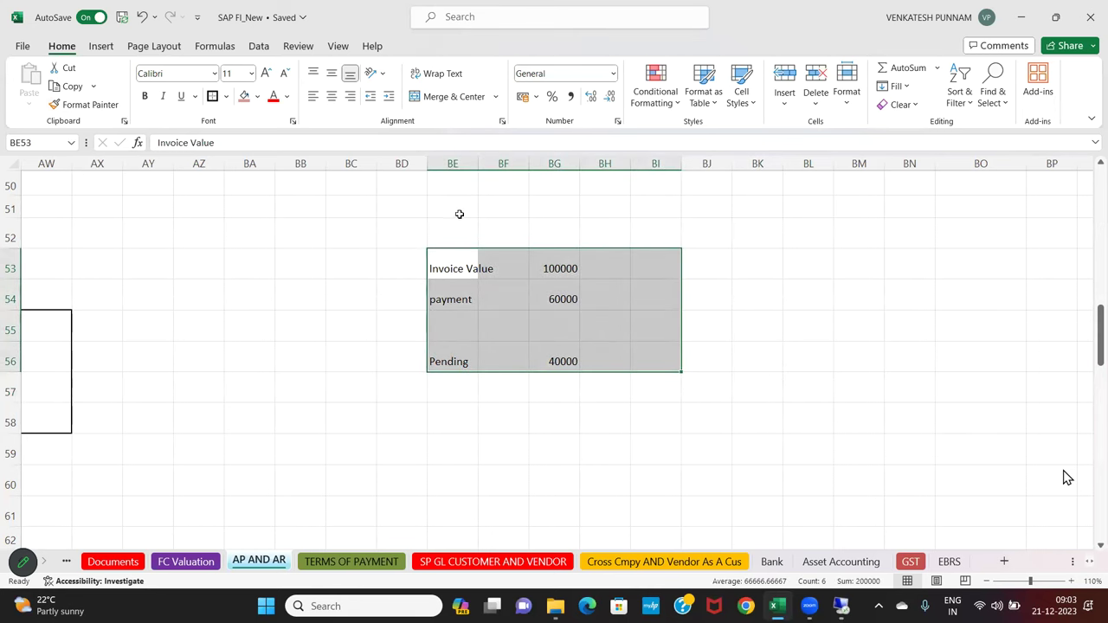
- Increase the table's font size by two steps
{"action": "left_click", "coordinate": [266, 78]}
{"action": "left_click", "coordinate": [266, 78]}
{"action": "left_click", "coordinate": [795, 347]}
- Enter company code BM10 in BK53 and vendor 'HARHSA Pvt ltd' in BK57
{"action": "left_click", "coordinate": [768, 264]}
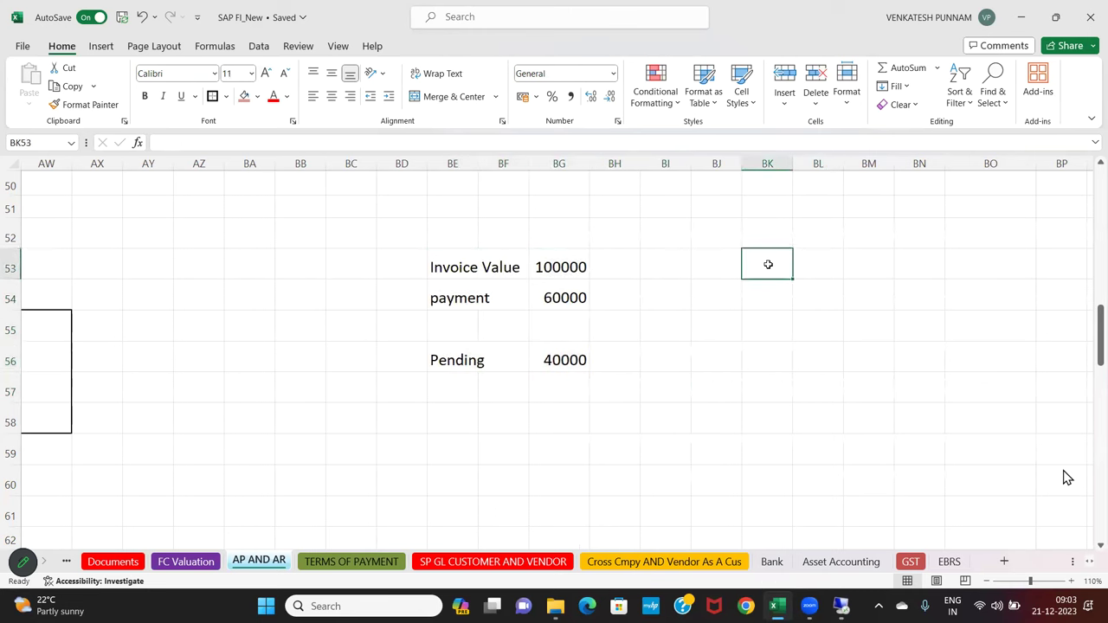
{"action": "type", "text": "BM16"}
{"action": "key", "text": "Return"}
{"action": "key", "text": "Down"}
{"action": "key", "text": "Down"}
{"action": "key", "text": "Down"}
{"action": "type", "text": "HAR"}
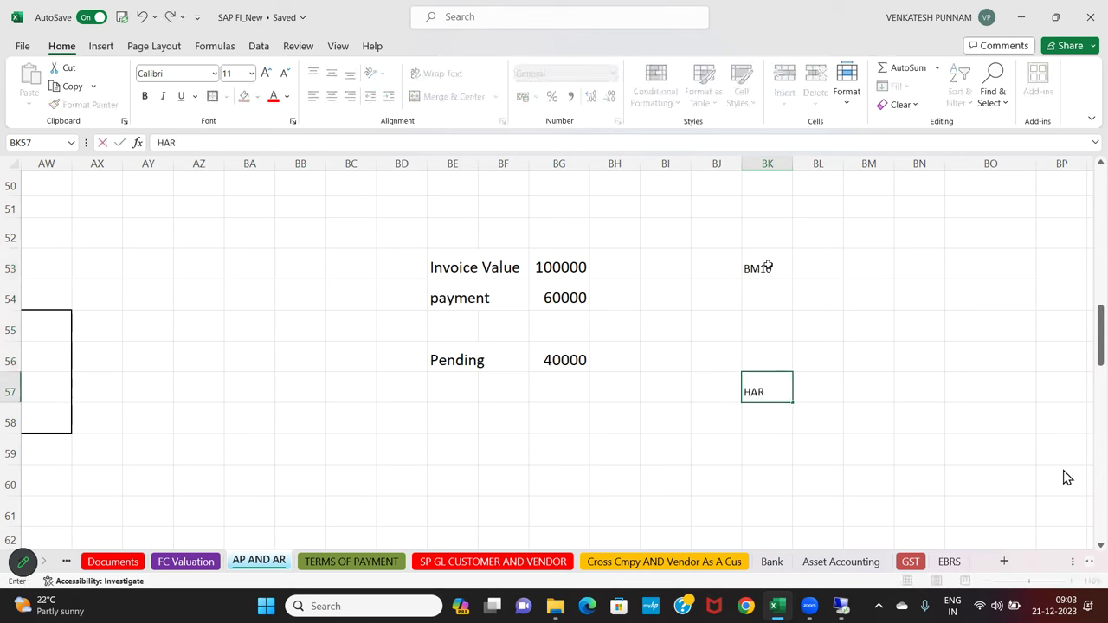
{"action": "type", "text": "HSA Pvt Tld"}
{"action": "key", "text": "BackSpace"}
{"action": "key", "text": "BackSpace"}
{"action": "key", "text": "BackSpace"}
{"action": "key", "text": "BackSpace"}
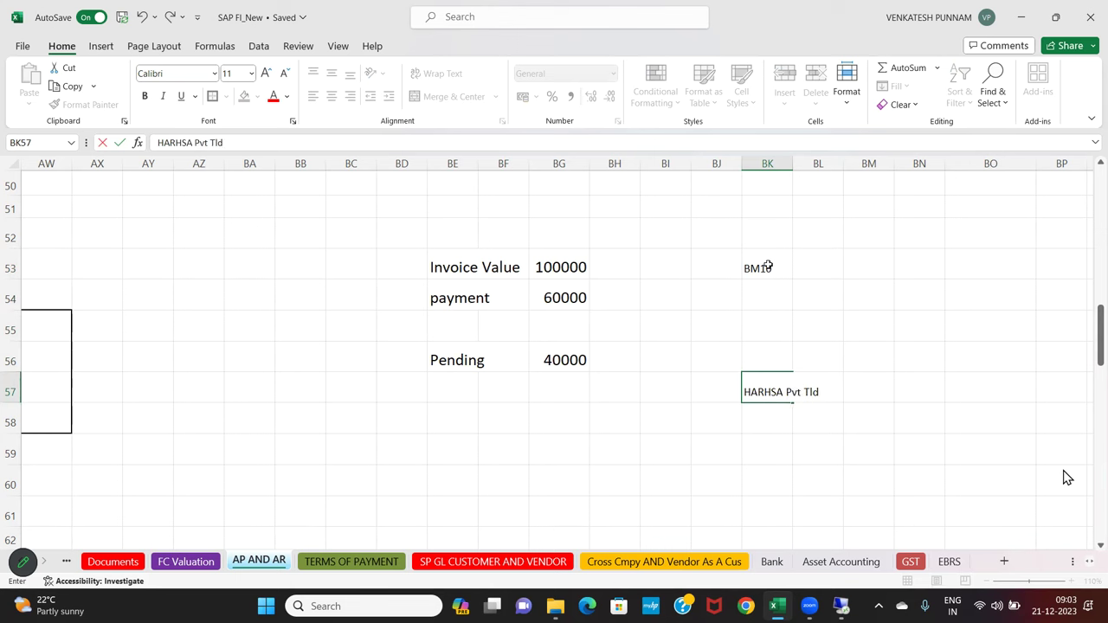
{"action": "type", "text": "ltd"}
{"action": "key", "text": "Return"}
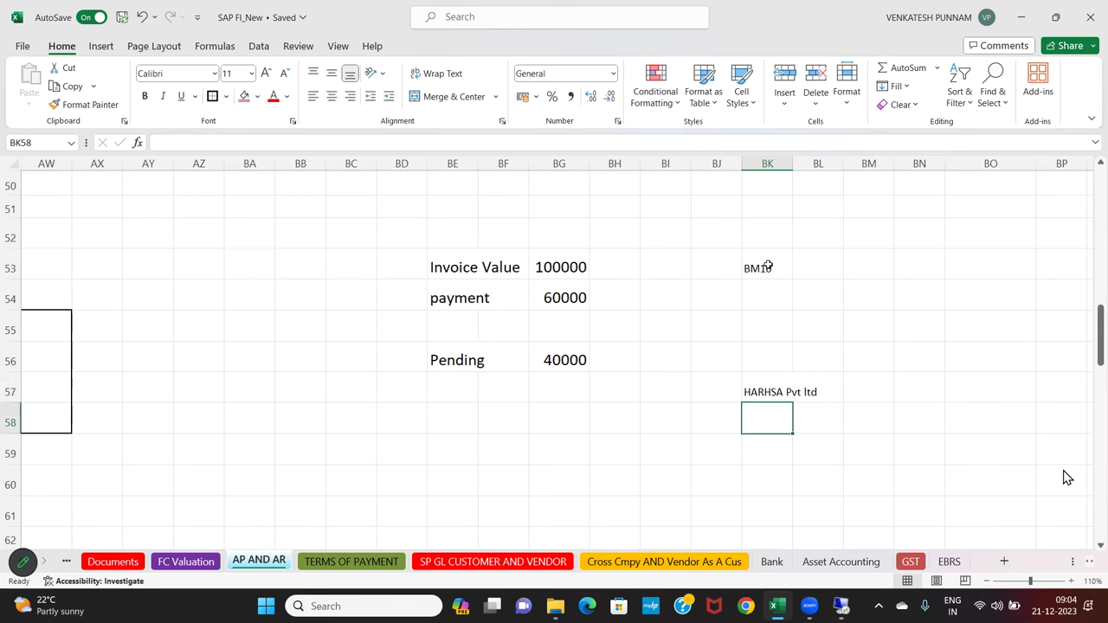
- Fill the Pending row red and type a contact's name in BM53 beside BM10
{"action": "left_click_drag", "start_coordinate": [454, 359], "coordinate": [567, 359]}
{"action": "left_click", "coordinate": [244, 96]}
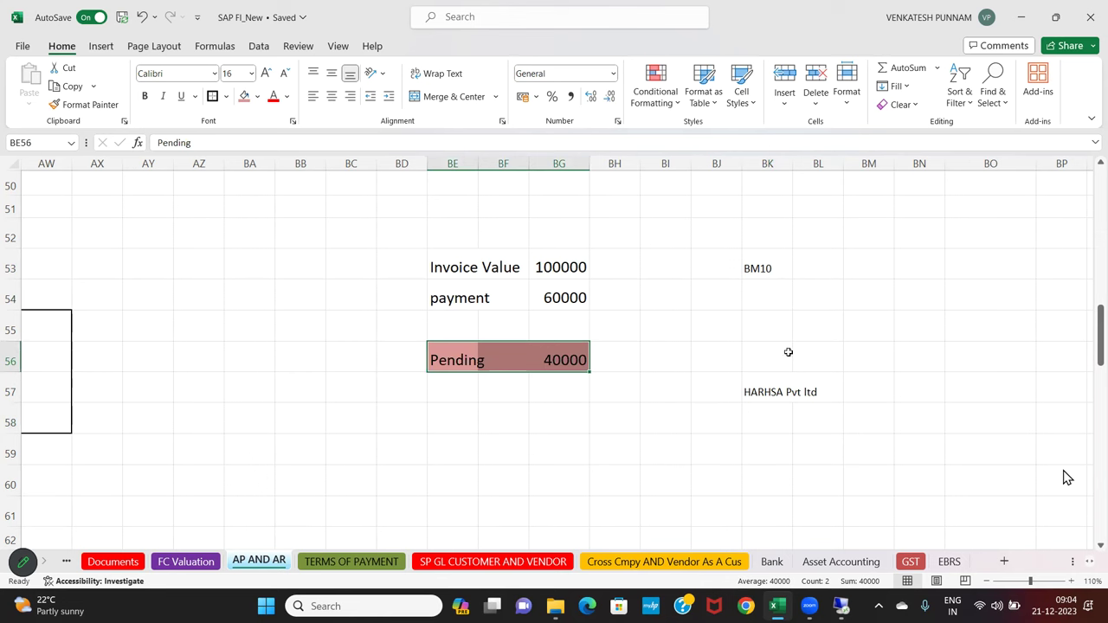
{"action": "left_click", "coordinate": [878, 271]}
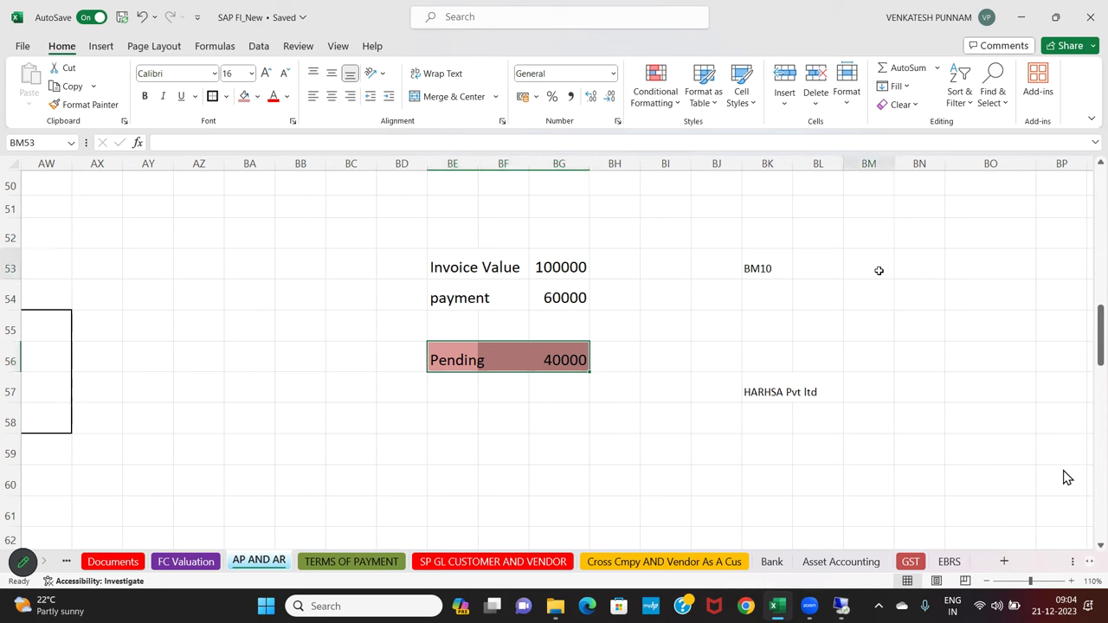
{"action": "type", "text": "B"}
{"action": "key", "text": "BackSpace"}
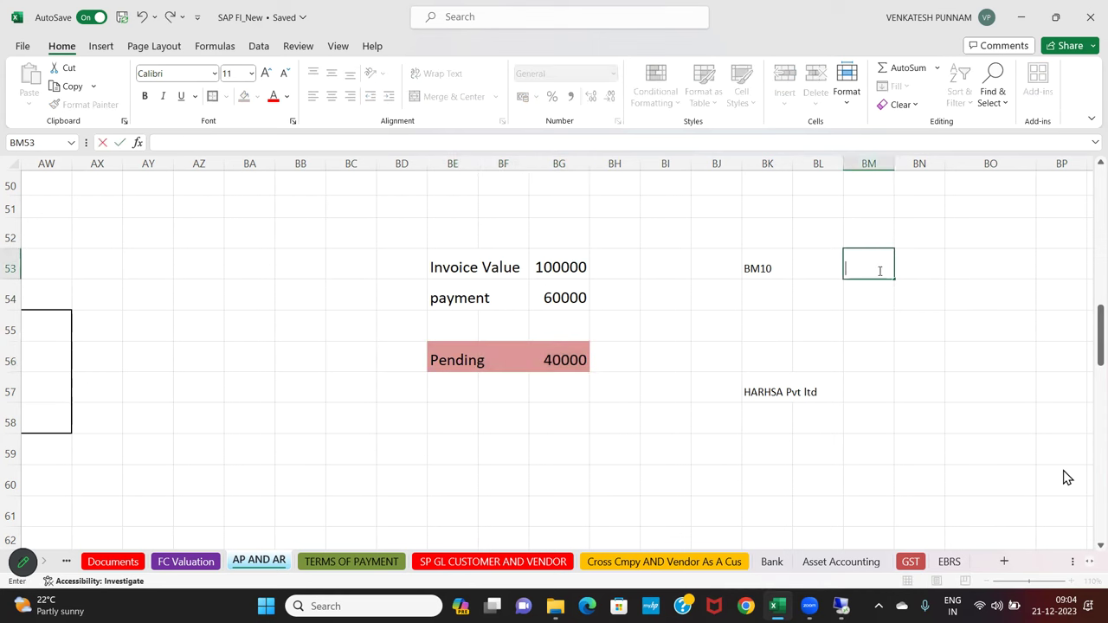
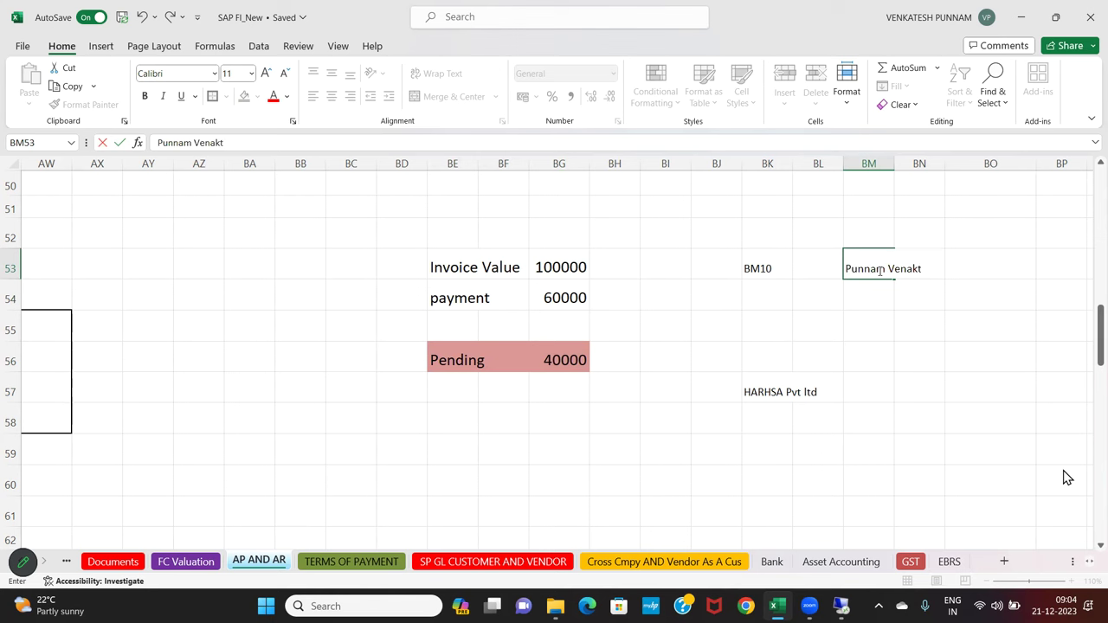
{"action": "type", "text": "kat"}
{"action": "key", "text": "Return"}
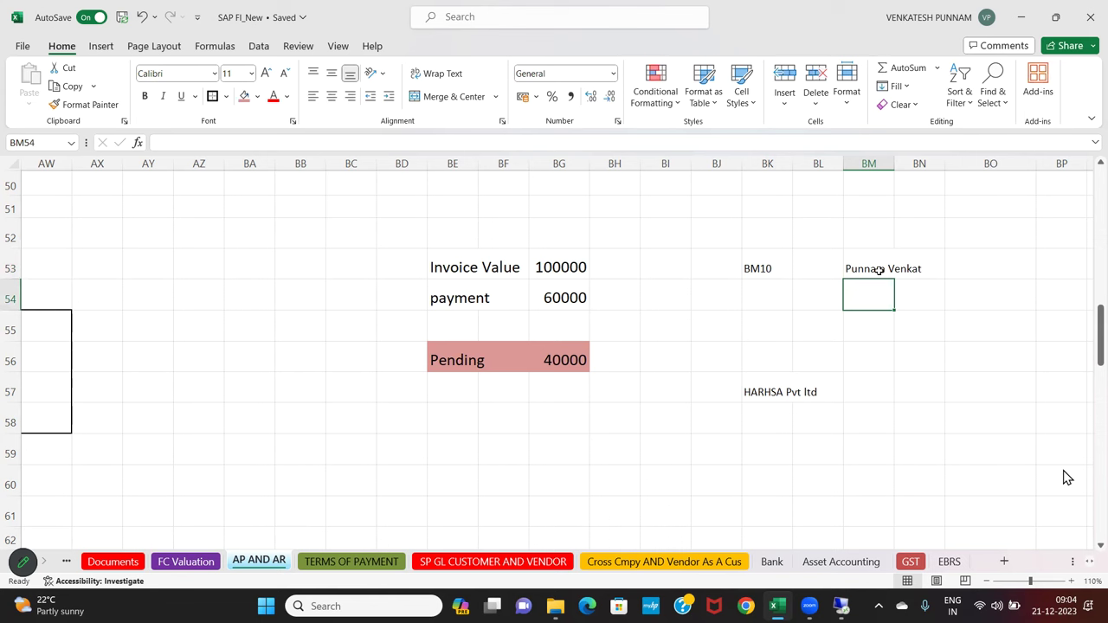
- Type another contact's name in BM57 beside the vendor entry
{"action": "left_click_drag", "start_coordinate": [749, 265], "coordinate": [877, 269]}
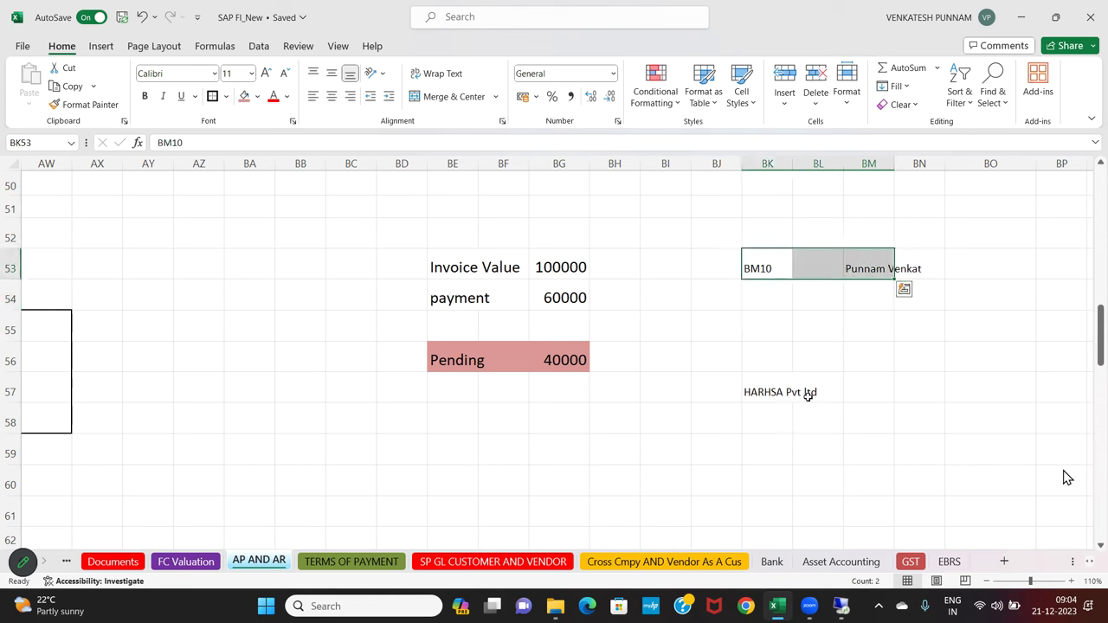
{"action": "left_click", "coordinate": [887, 392]}
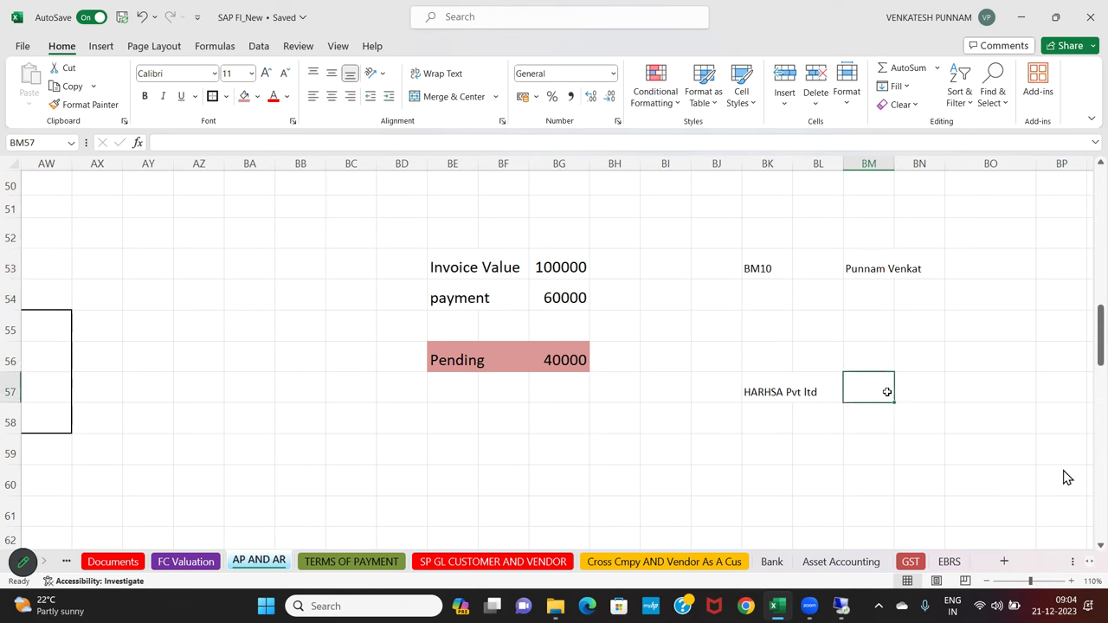
{"action": "type", "text": "Ramana"}
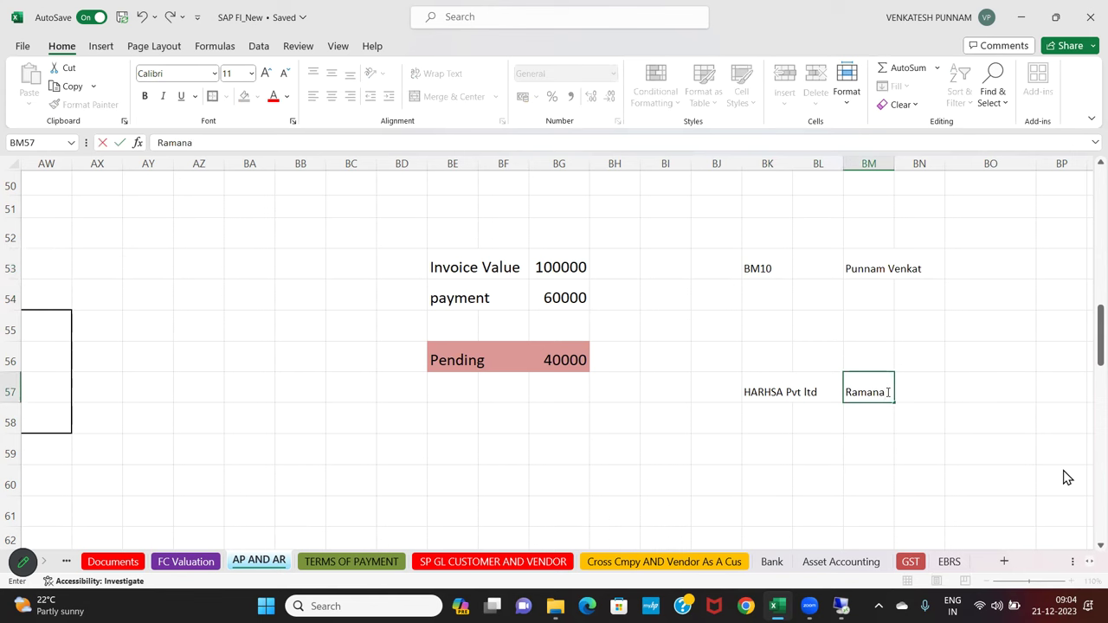
{"action": "left_click", "coordinate": [783, 390]}
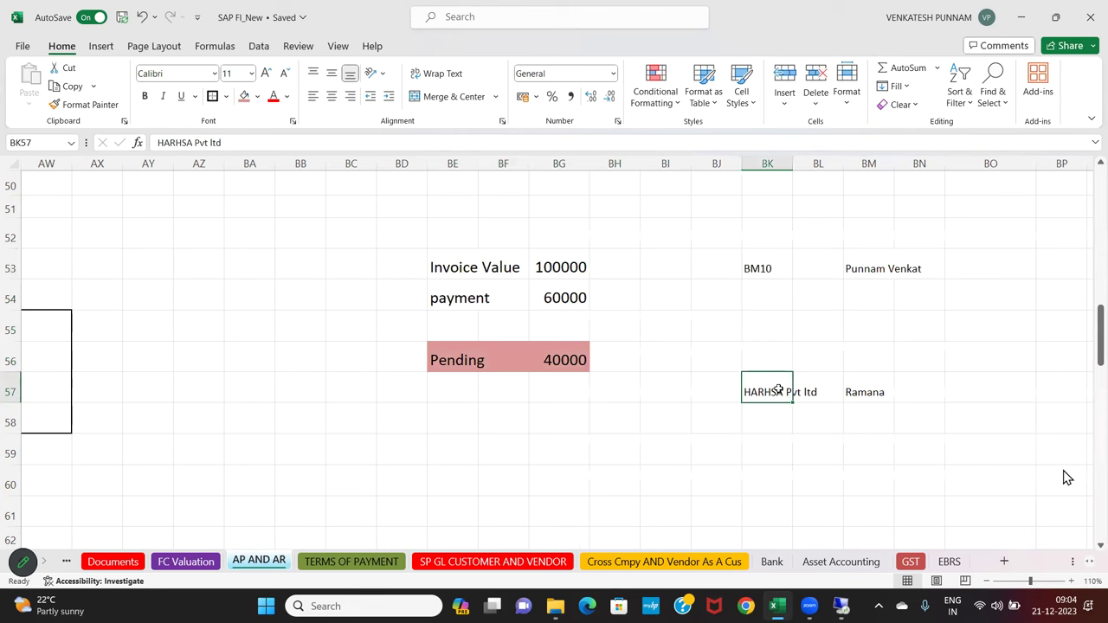
{"action": "left_click", "coordinate": [869, 396]}
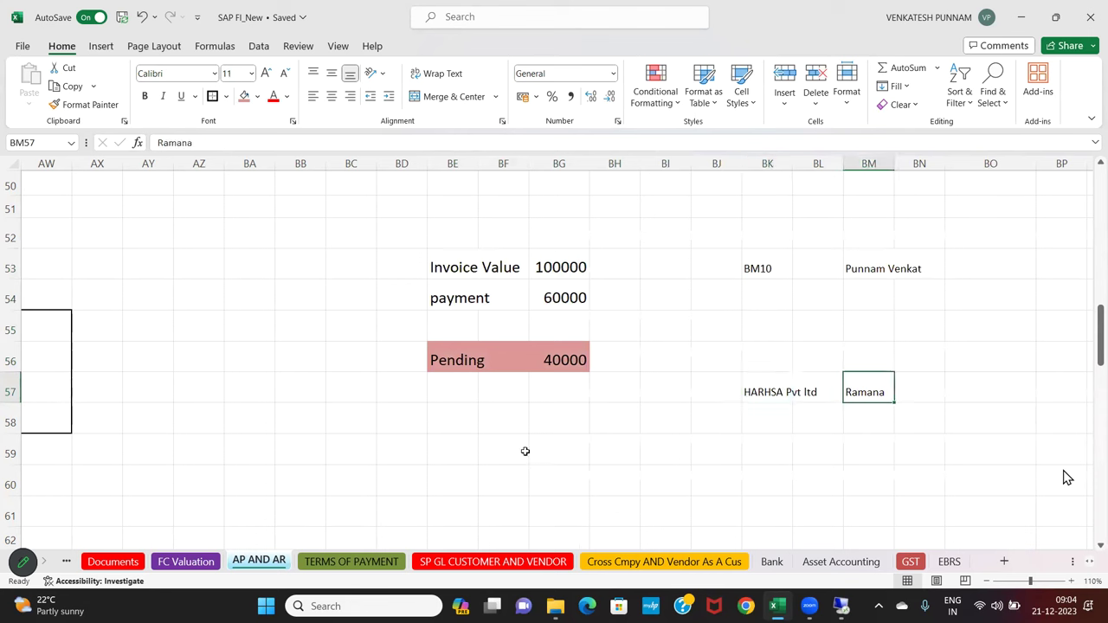
{"action": "left_click", "coordinate": [102, 46]}
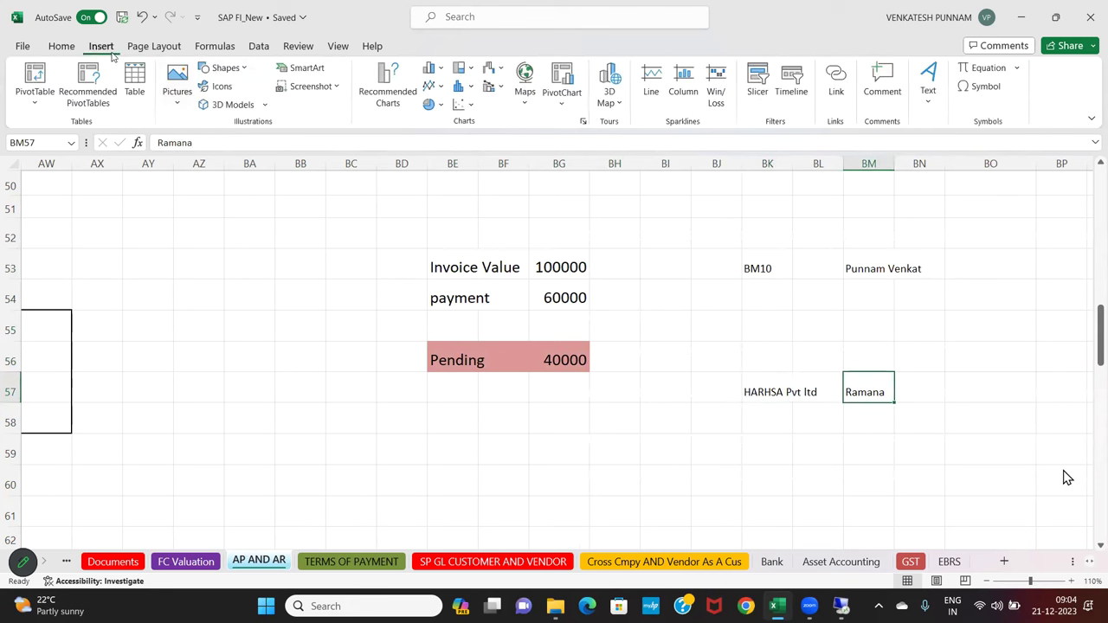
- Draw an arrow from the vendor name HARHSA Pvt ltd in row 57 up to the name in BM53
{"action": "left_click", "coordinate": [224, 70]}
{"action": "left_click", "coordinate": [237, 111]}
{"action": "left_click_drag", "start_coordinate": [857, 392], "coordinate": [856, 285]}
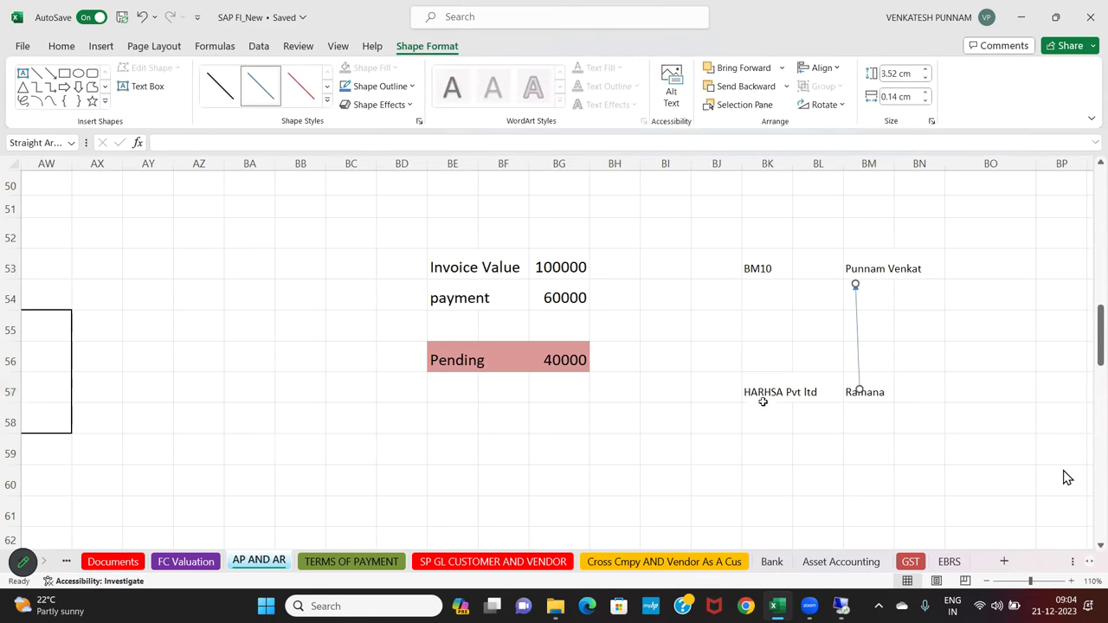
{"action": "left_click", "coordinate": [856, 398]}
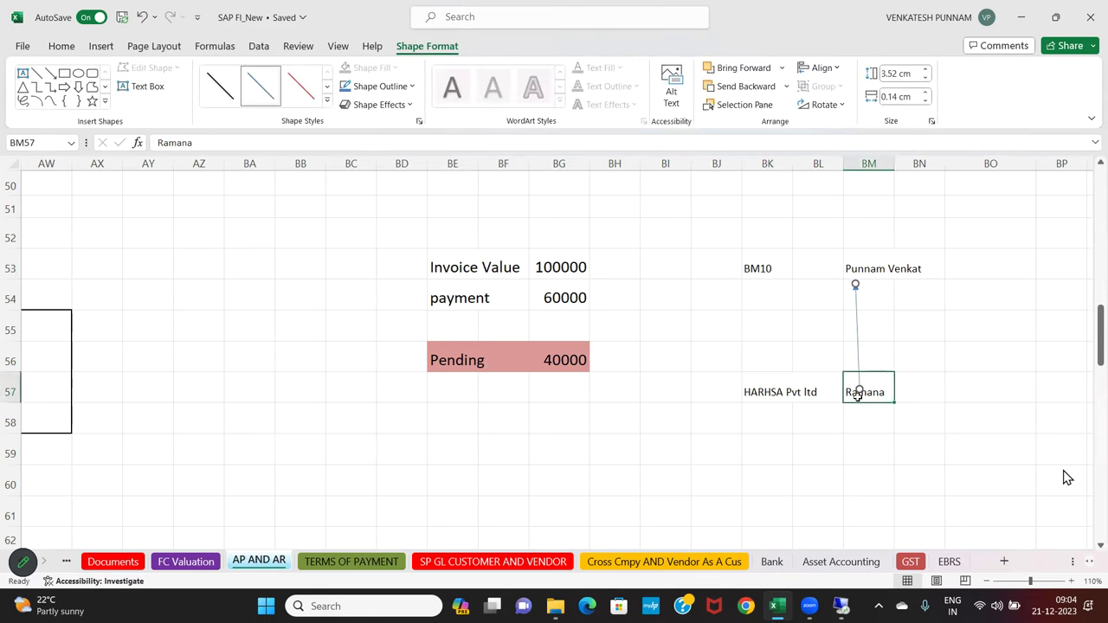
{"action": "left_click", "coordinate": [761, 393]}
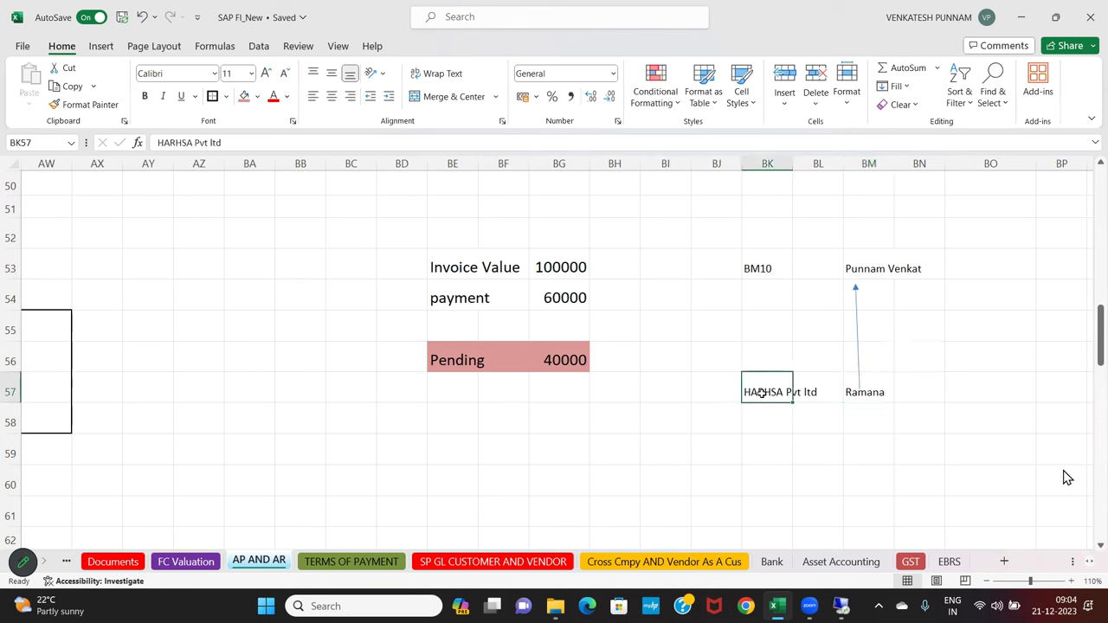
{"action": "left_click", "coordinate": [861, 269]}
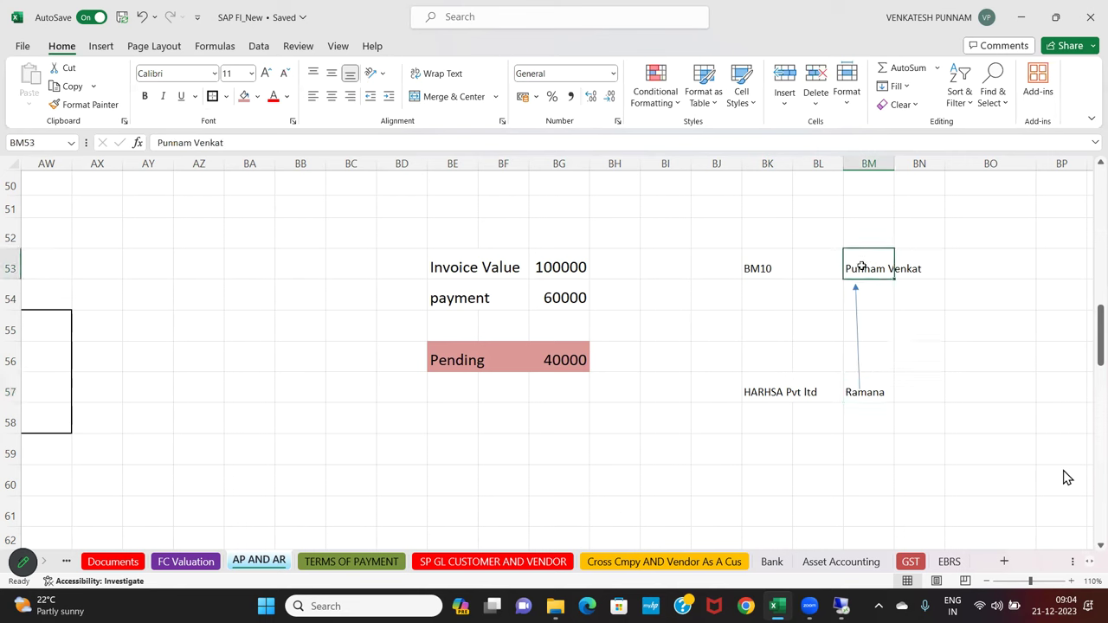
{"action": "left_click", "coordinate": [746, 265]}
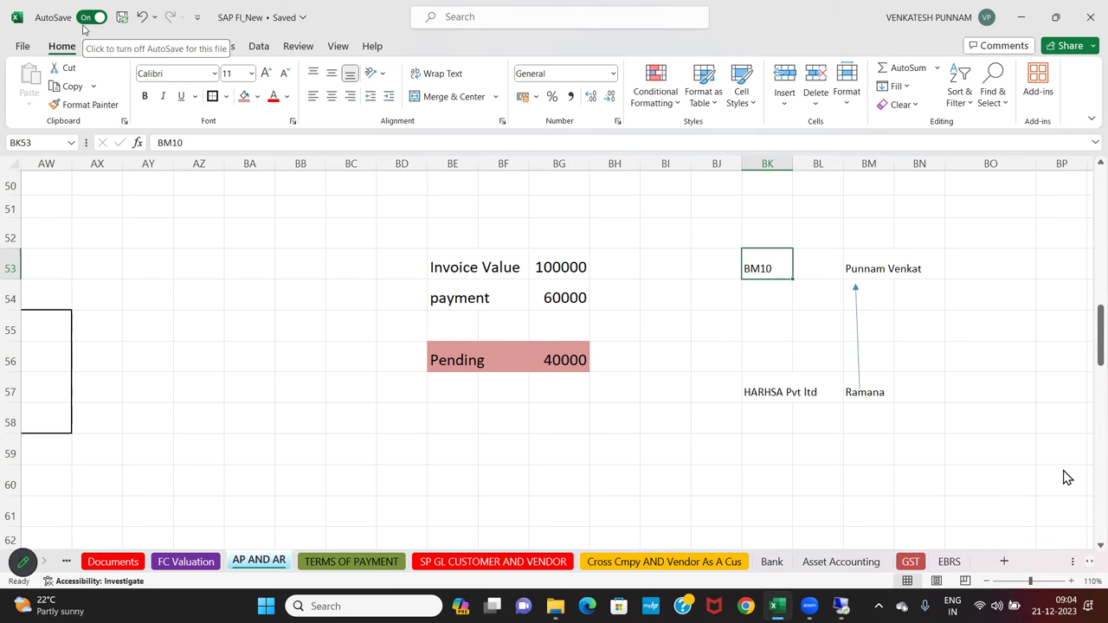
- Enter the label Manager in cell BL50 above the two names
{"action": "left_click_drag", "start_coordinate": [847, 272], "coordinate": [914, 265]}
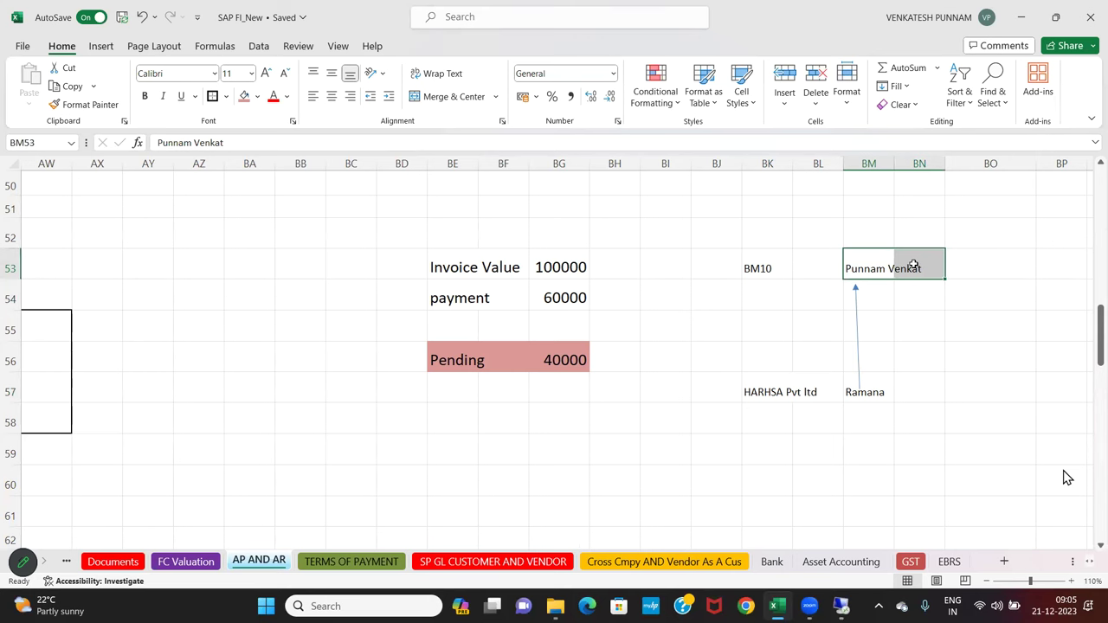
{"action": "scroll", "coordinate": [903, 292], "scroll_direction": "up", "scroll_amount": 1}
{"action": "left_click", "coordinate": [818, 255]}
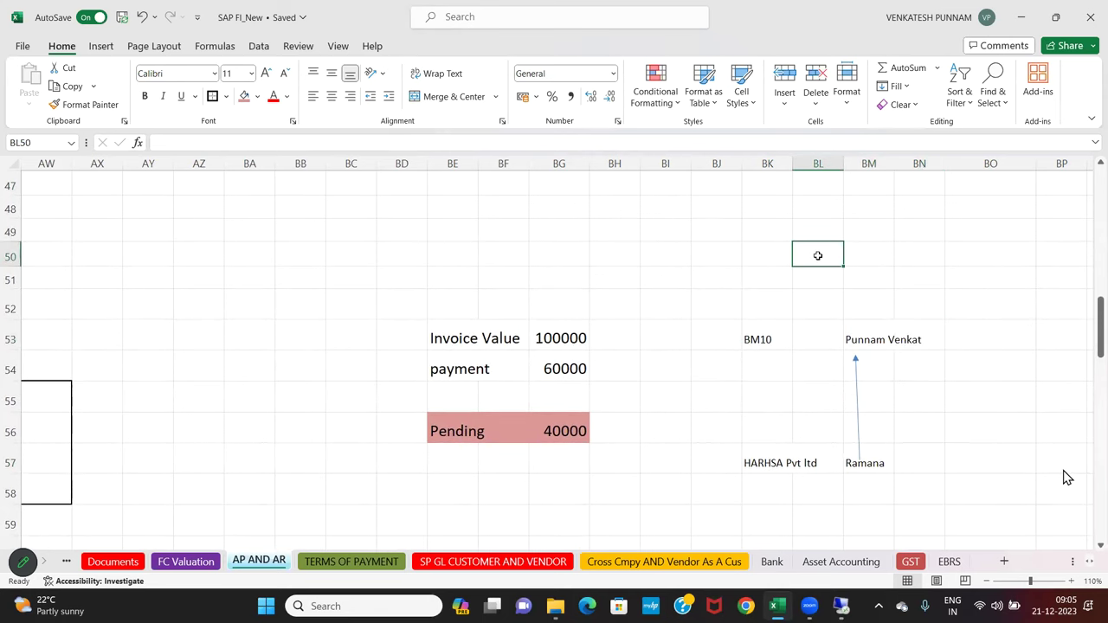
{"action": "type", "text": "Manager"}
{"action": "key", "text": "Return"}
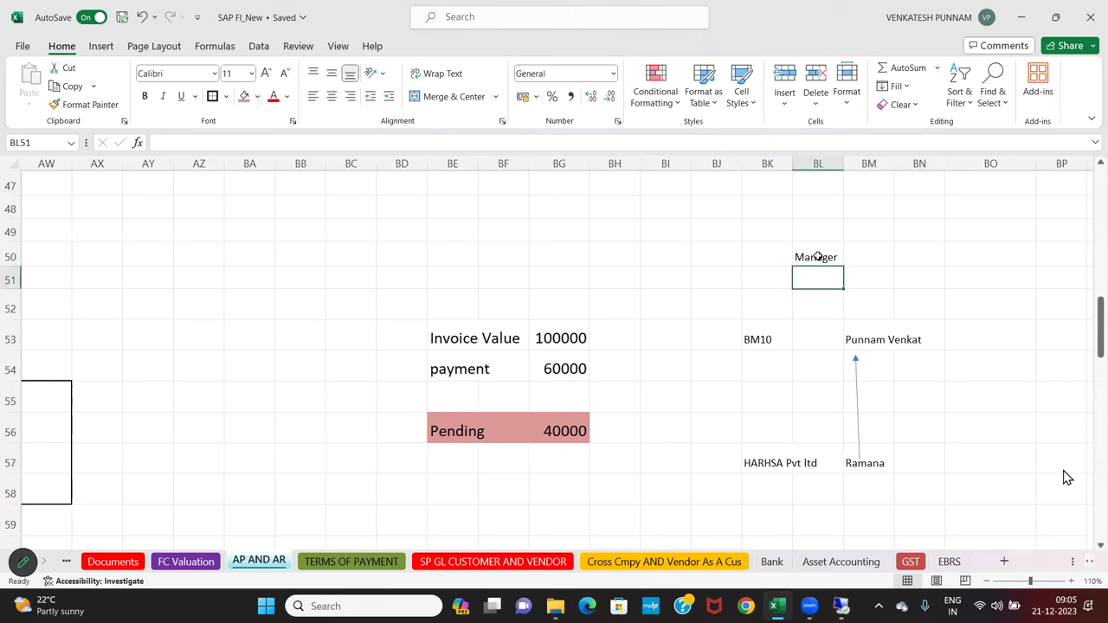
{"action": "left_click", "coordinate": [104, 48]}
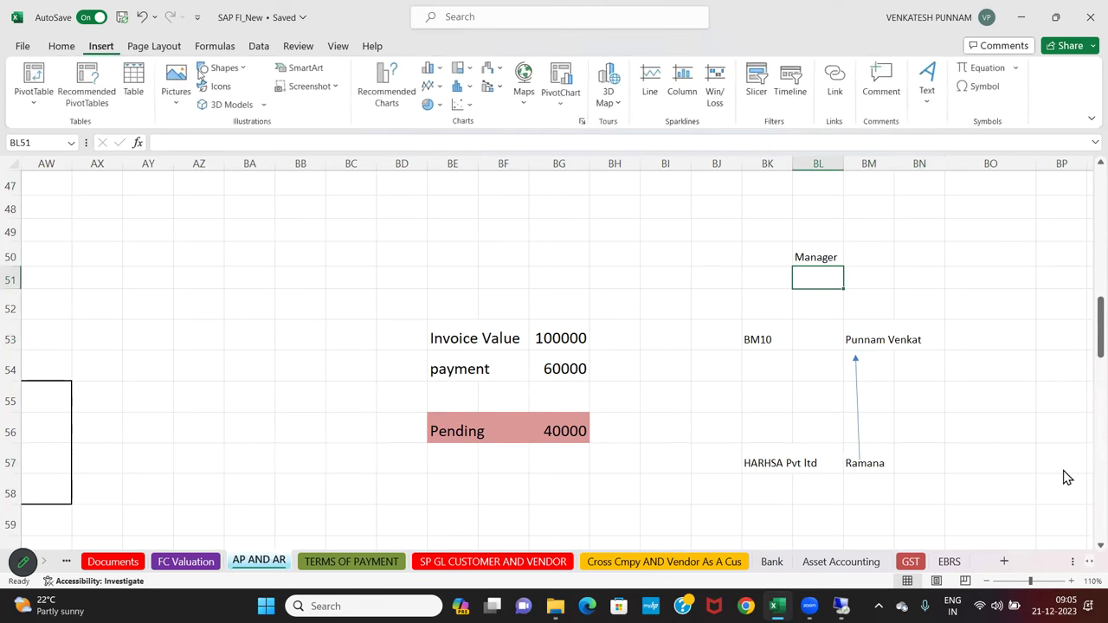
- Draw an arrow from the name in BM53 up to the Manager cell
{"action": "left_click", "coordinate": [225, 67]}
{"action": "left_click", "coordinate": [227, 157]}
{"action": "left_click_drag", "start_coordinate": [866, 327], "coordinate": [825, 270]}
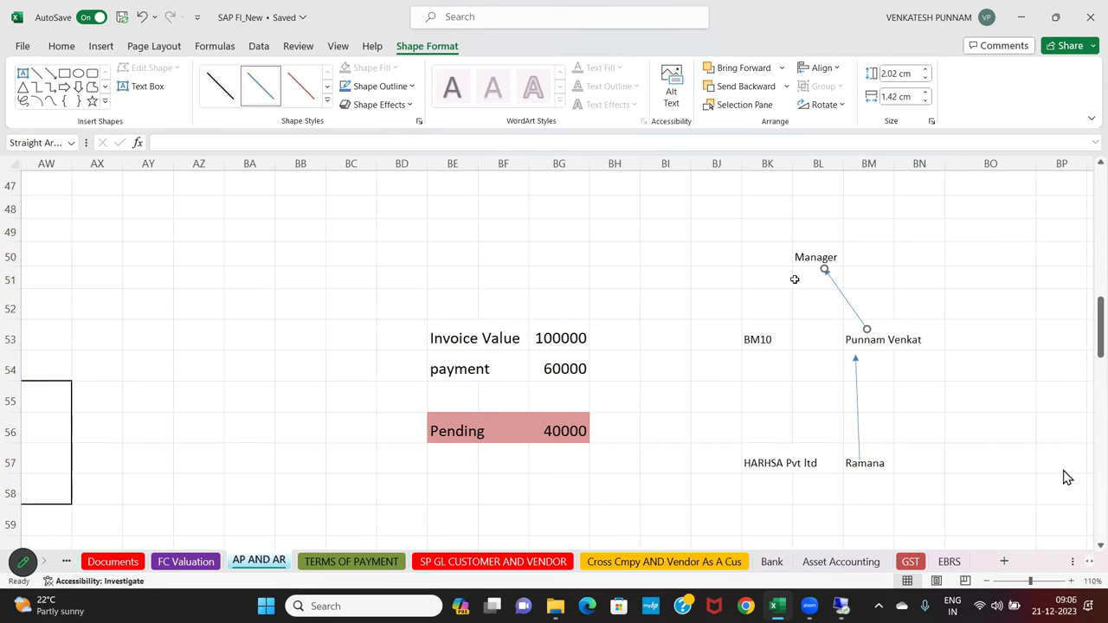
{"action": "left_click", "coordinate": [881, 346]}
{"action": "left_click", "coordinate": [885, 459]}
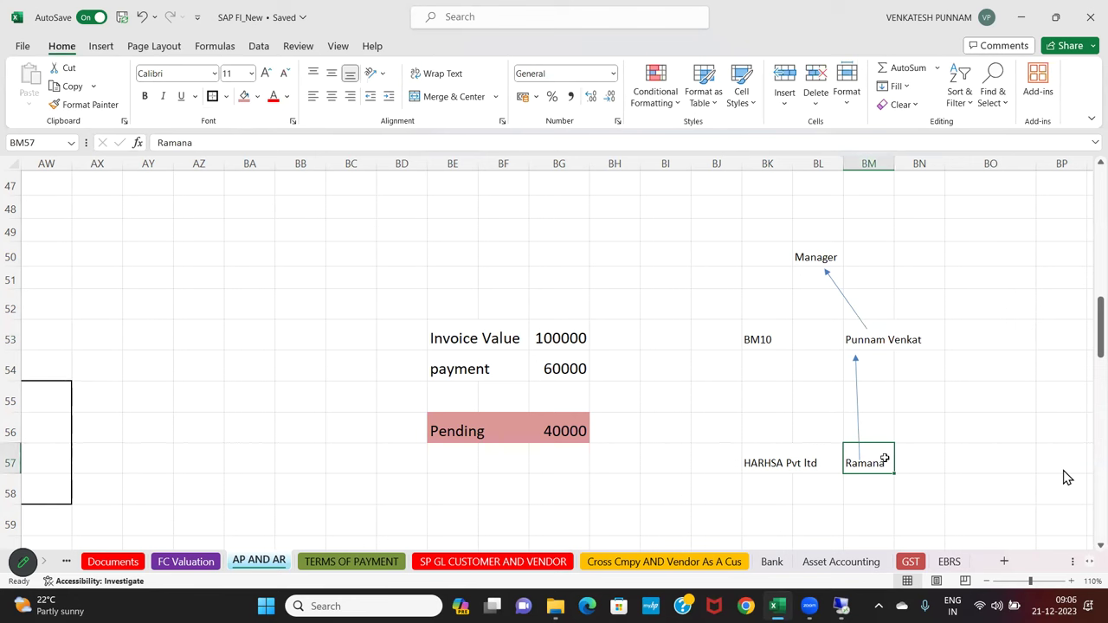
- Draw a second arrow from HARHSA Pvt ltd up to Manager and fill BL50 pink
{"action": "left_click", "coordinate": [100, 46]}
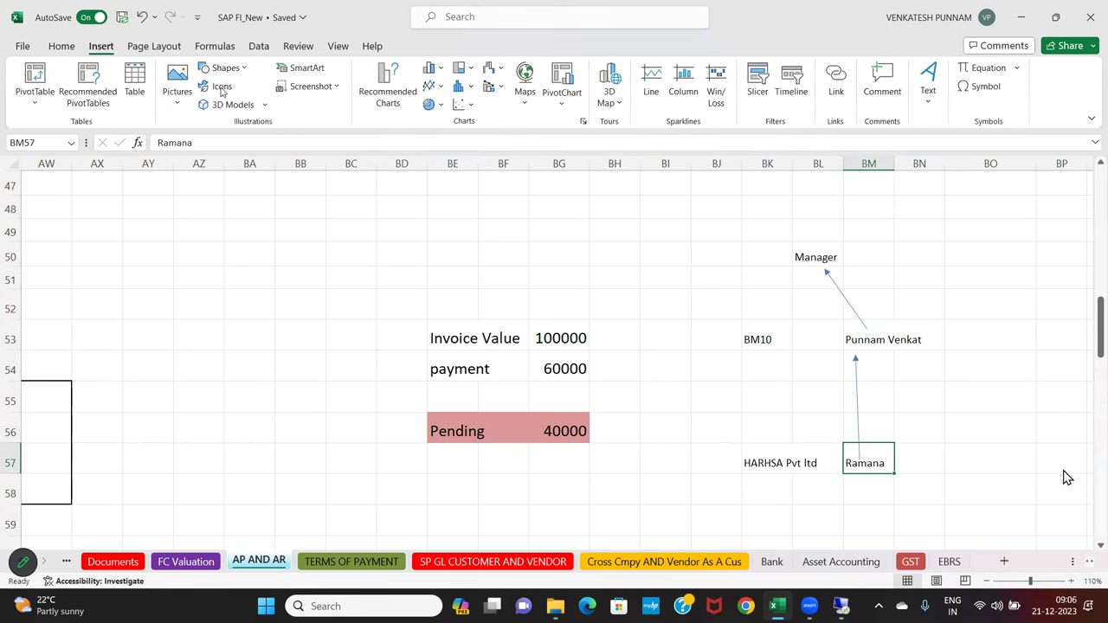
{"action": "left_click", "coordinate": [225, 68]}
{"action": "left_click", "coordinate": [230, 112]}
{"action": "mouse_move", "coordinate": [764, 454]}
{"action": "left_mouse_down"}
{"action": "mouse_move", "coordinate": [789, 265]}
{"action": "mouse_move", "coordinate": [799, 262]}
{"action": "left_mouse_up"}
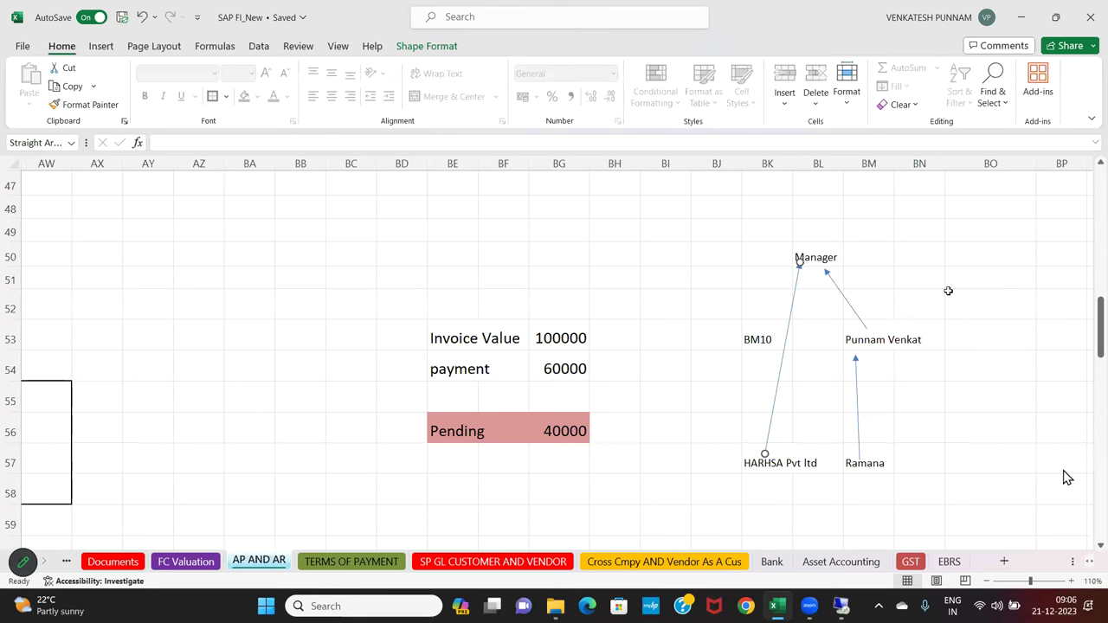
{"action": "left_click", "coordinate": [809, 254]}
{"action": "left_click", "coordinate": [244, 96]}
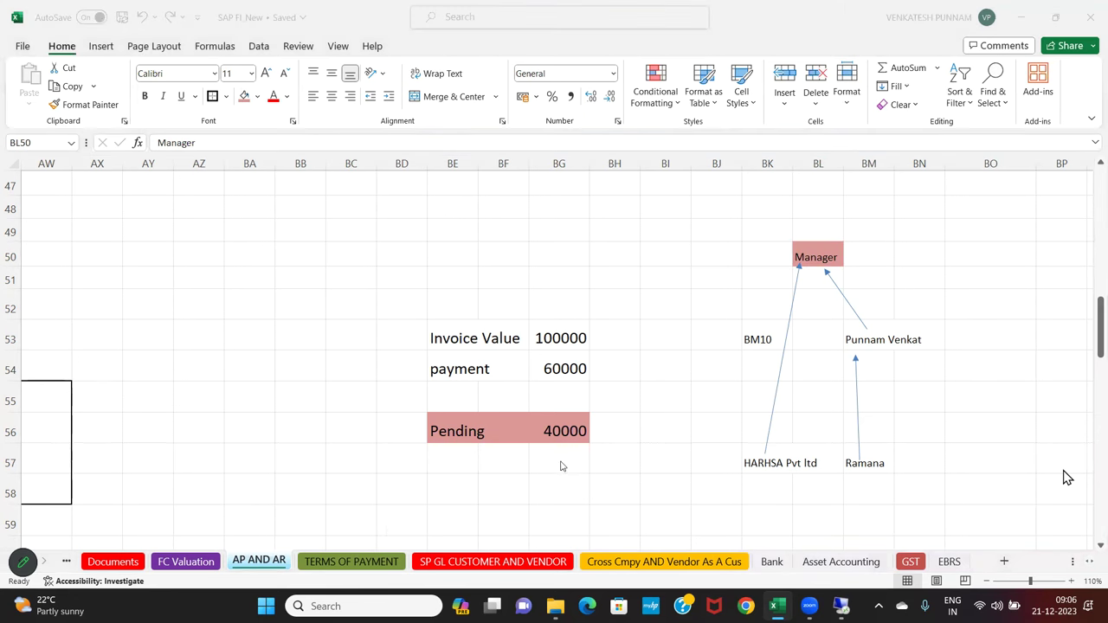
- Enter F-53 in cell BI50 beside the Manager label
{"action": "left_click", "coordinate": [815, 258]}
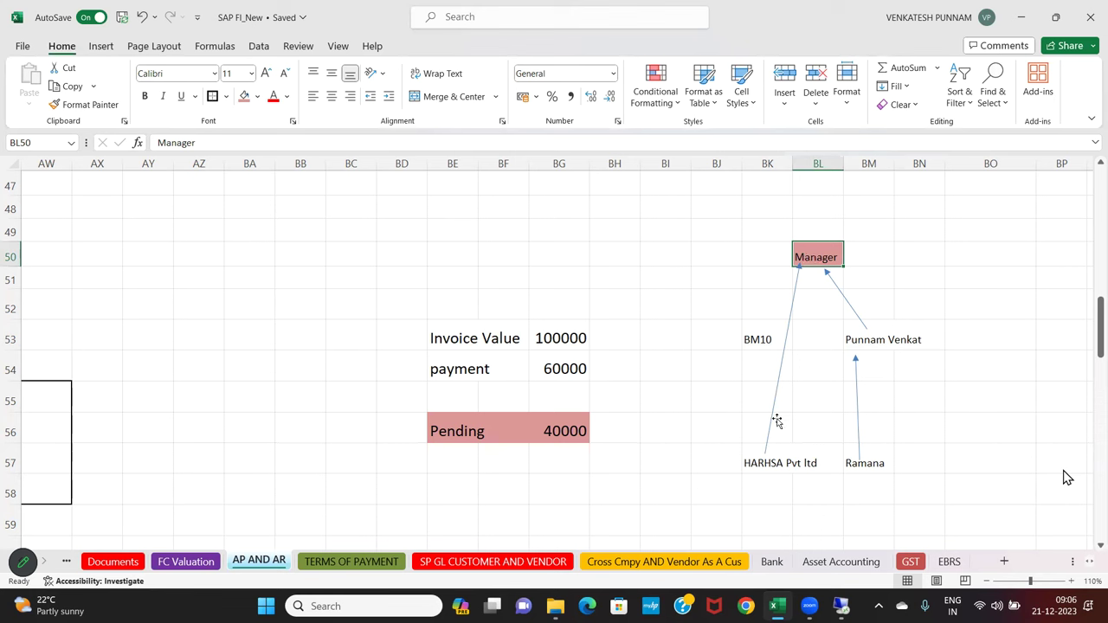
{"action": "left_click_drag", "start_coordinate": [449, 431], "coordinate": [539, 431]}
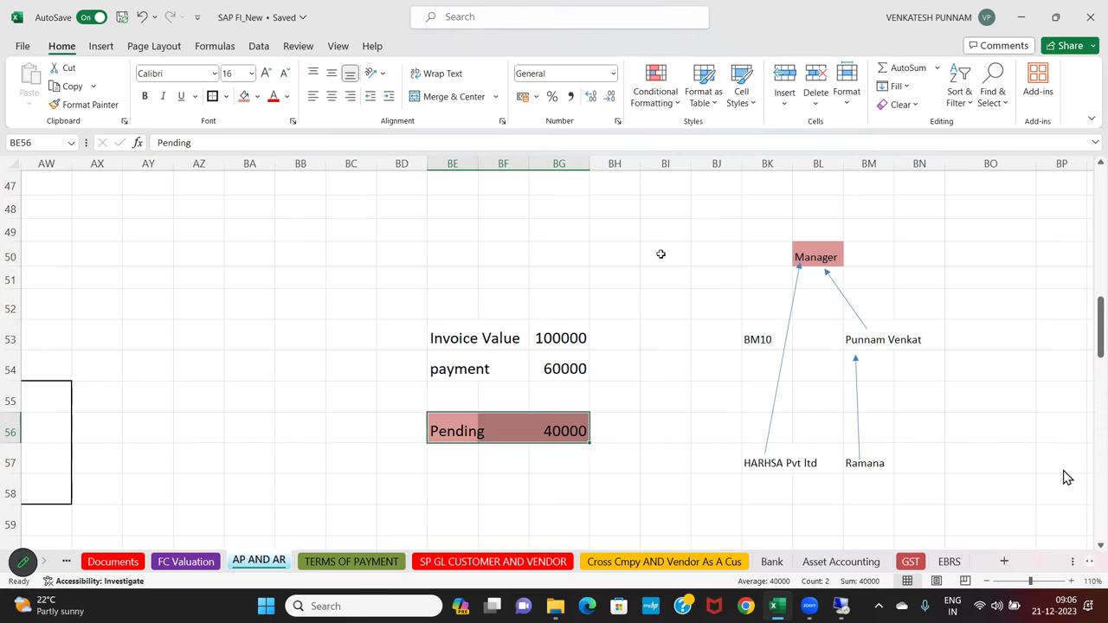
{"action": "left_click", "coordinate": [661, 253]}
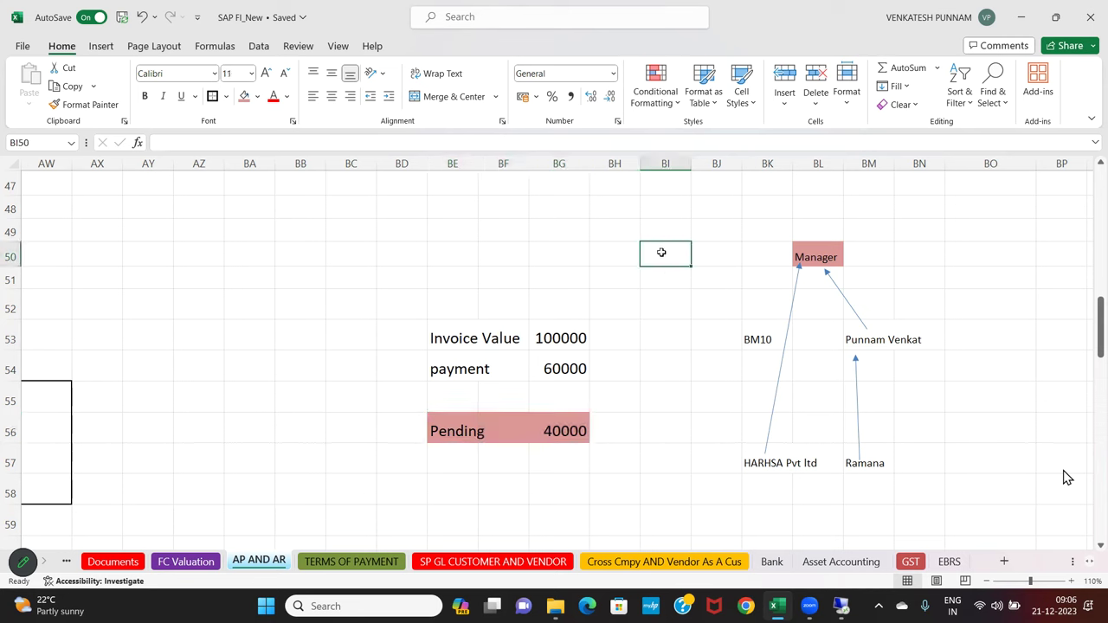
{"action": "type", "text": "F-53"}
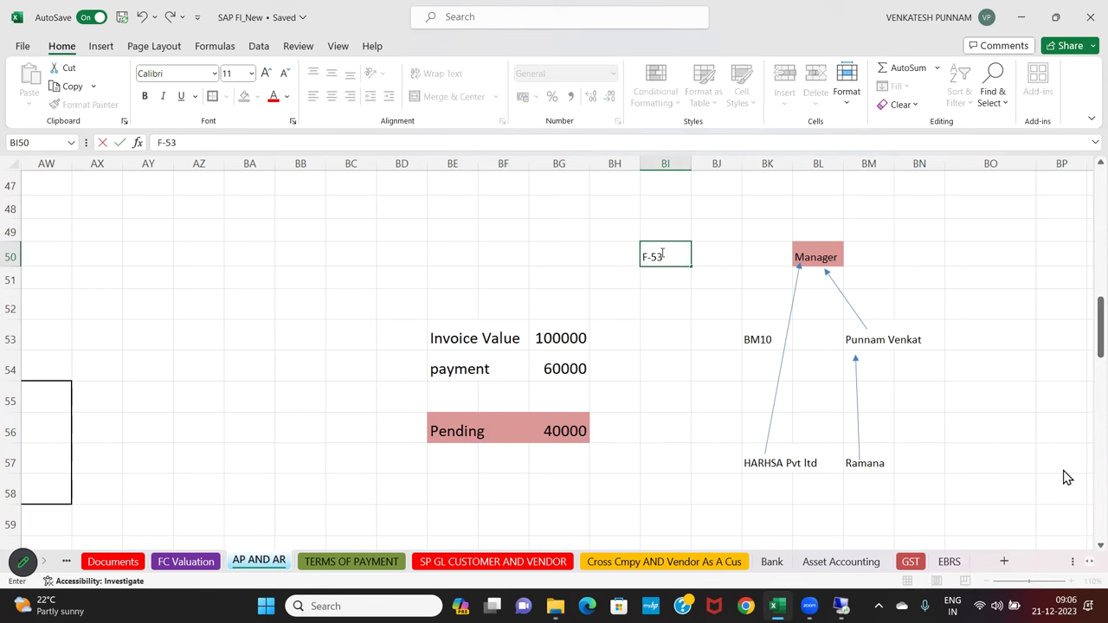
{"action": "key", "text": "Return"}
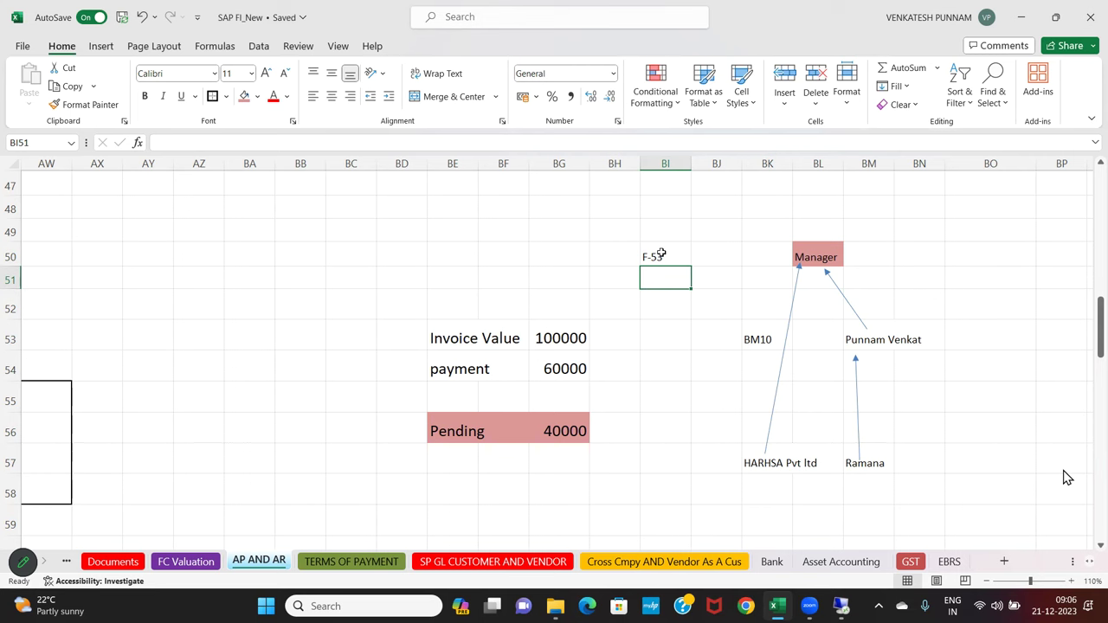
- Enlarge the F-53 text in BI50 to font size 18
{"action": "left_click", "coordinate": [651, 256]}
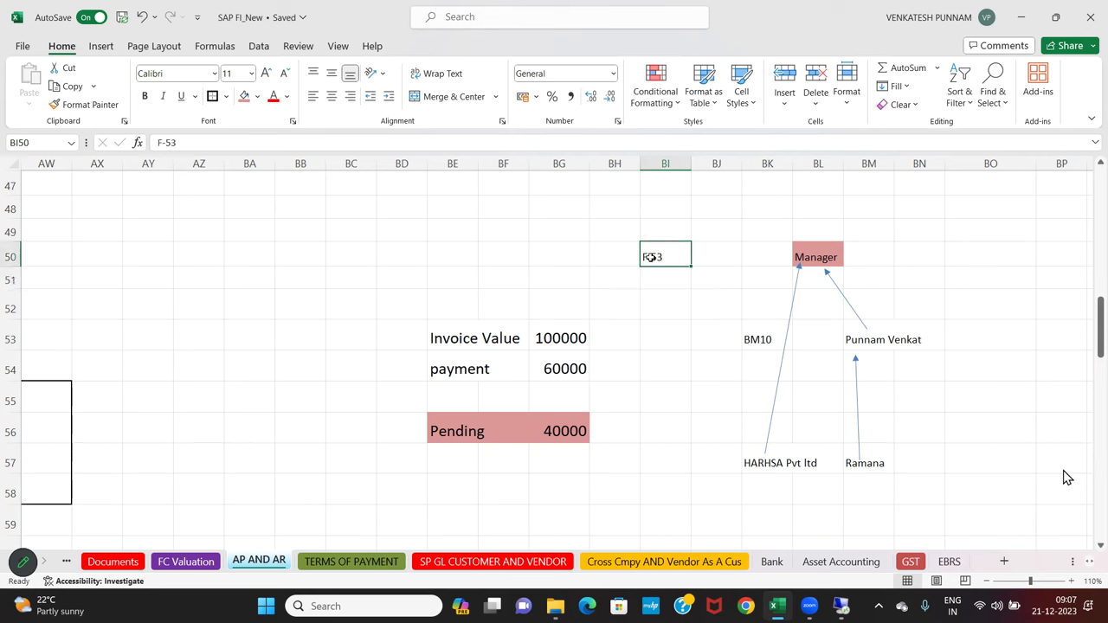
{"action": "left_click", "coordinate": [267, 74]}
{"action": "left_click", "coordinate": [267, 73]}
{"action": "left_click", "coordinate": [267, 73]}
{"action": "left_click", "coordinate": [268, 73]}
{"action": "left_click", "coordinate": [804, 257]}
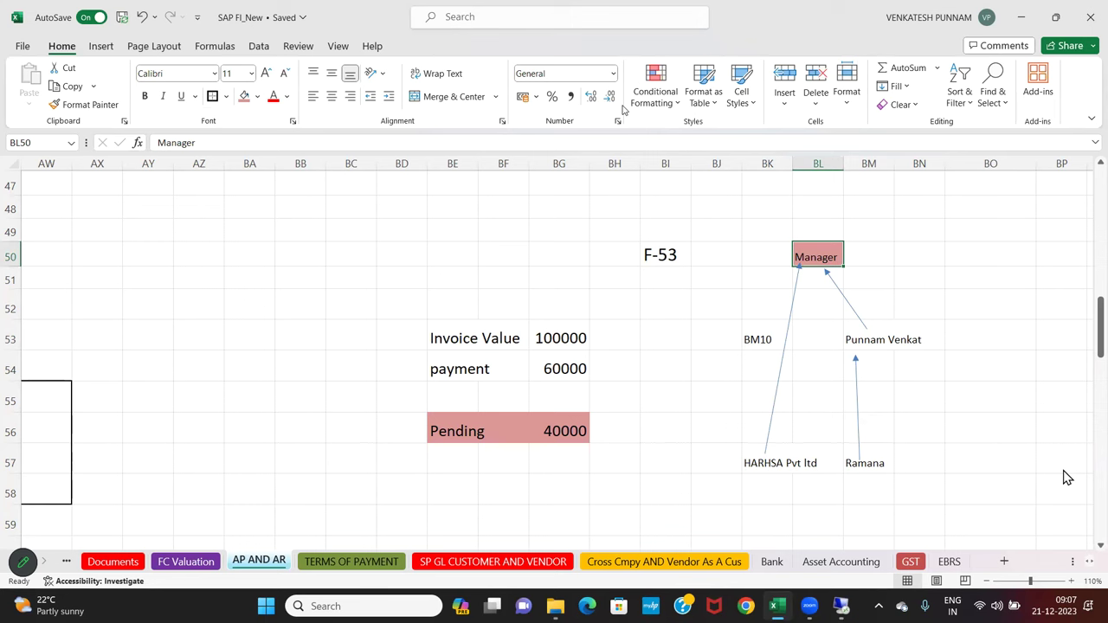
{"action": "left_click", "coordinate": [750, 285]}
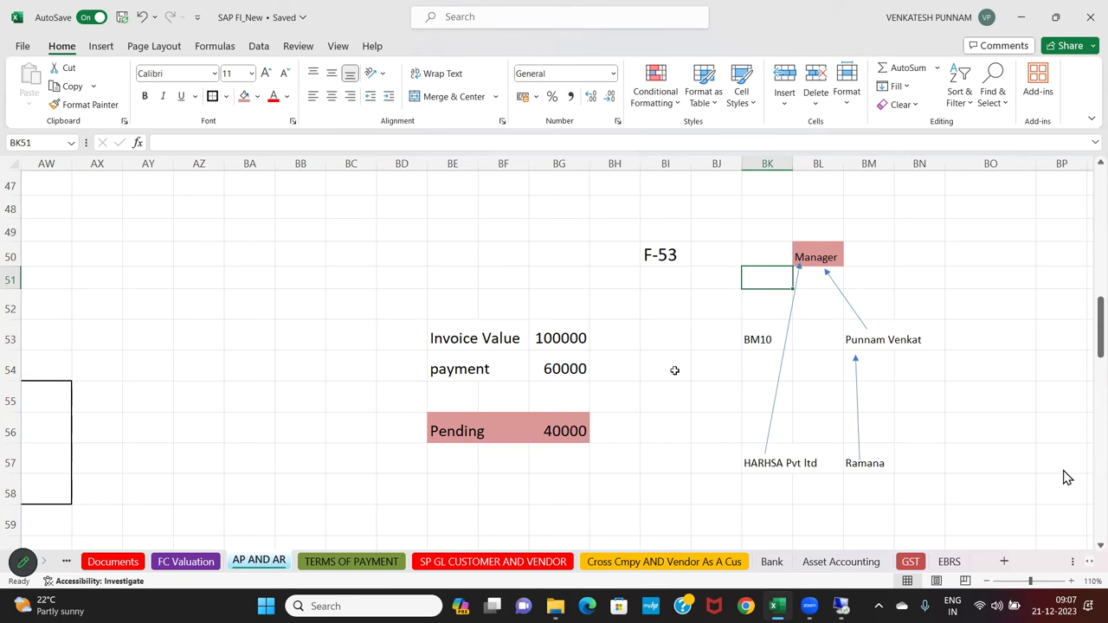
{"action": "left_click", "coordinate": [681, 257]}
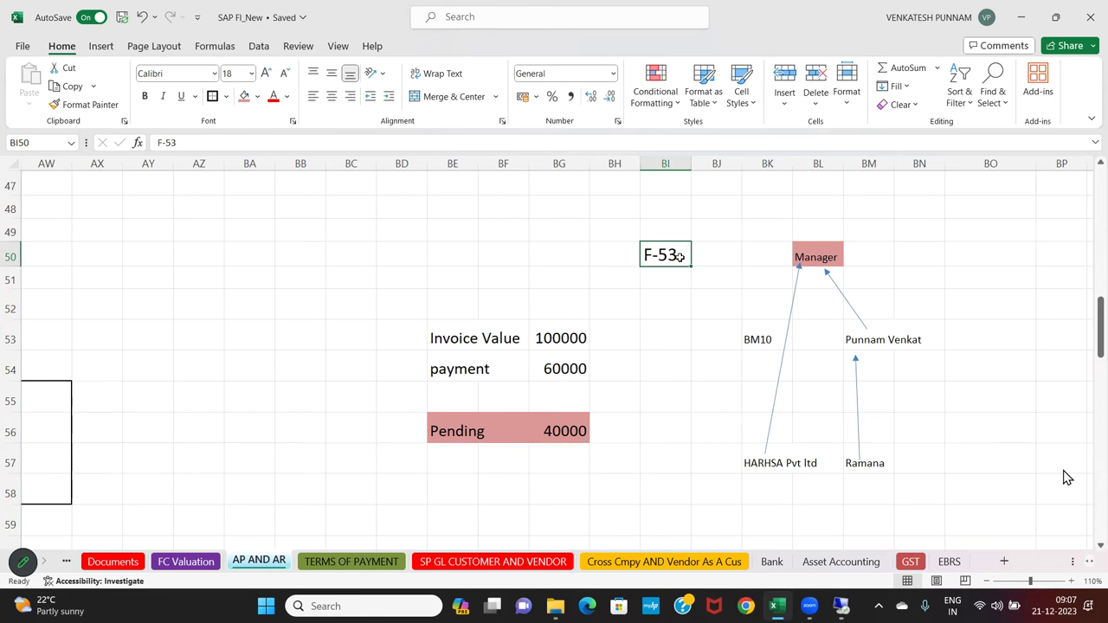
{"action": "key", "text": "Left"}
{"action": "key", "text": "Left"}
{"action": "key", "text": "Left"}
{"action": "key", "text": "Left"}
{"action": "key", "text": "Left"}
{"action": "key", "text": "Left"}
{"action": "key", "text": "Left"}
{"action": "key", "text": "Left"}
{"action": "key", "text": "Left"}
{"action": "key", "text": "Left"}
{"action": "key", "text": "Left"}
{"action": "key", "text": "Left"}
{"action": "key", "text": "Left"}
{"action": "key", "text": "Left"}
{"action": "key", "text": "Left"}
{"action": "key", "text": "Left"}
{"action": "key", "text": "Left"}
{"action": "key", "text": "Left"}
{"action": "key", "text": "Left"}
{"action": "key", "text": "Left"}
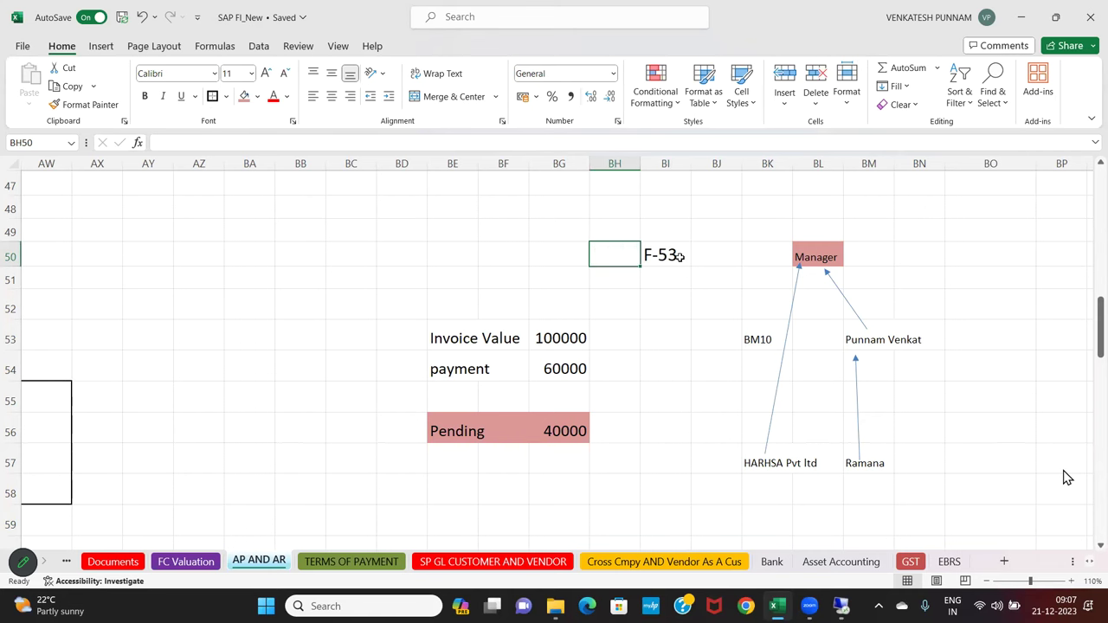
- Select T60:X63, the FB65 entry Harsha Pvt Ltd A/c Dr, To Contracter Fee 40000
{"action": "key", "text": "Left"}
{"action": "key", "text": "Left"}
{"action": "key", "text": "Left"}
{"action": "key", "text": "Left"}
{"action": "key", "text": "Left"}
{"action": "key", "text": "Left"}
{"action": "key", "text": "Left"}
{"action": "key", "text": "Left"}
{"action": "key", "text": "Left"}
{"action": "key", "text": "Left"}
{"action": "key", "text": "Left"}
{"action": "key", "text": "Left"}
{"action": "key", "text": "Left"}
{"action": "key", "text": "Left"}
{"action": "key", "text": "Left"}
{"action": "key", "text": "Left"}
{"action": "key", "text": "Left"}
{"action": "key", "text": "Left"}
{"action": "key", "text": "Left"}
{"action": "key", "text": "Left"}
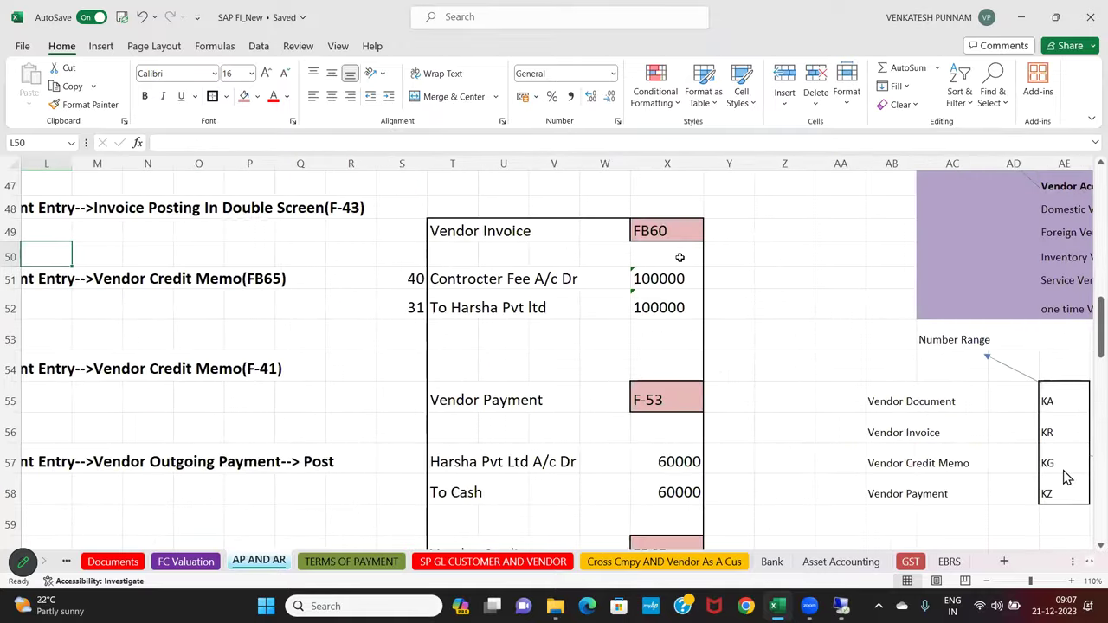
{"action": "key", "text": "Down"}
{"action": "key", "text": "Down"}
{"action": "key", "text": "Down"}
{"action": "key", "text": "Down"}
{"action": "key", "text": "Down"}
{"action": "key", "text": "Down"}
{"action": "key", "text": "Down"}
{"action": "key", "text": "Down"}
{"action": "key", "text": "Down"}
{"action": "key", "text": "Down"}
{"action": "key", "text": "Down"}
{"action": "key", "text": "Down"}
{"action": "key", "text": "Down"}
{"action": "key", "text": "Right"}
{"action": "key", "text": "Right"}
{"action": "key", "text": "Right"}
{"action": "key", "text": "Right"}
{"action": "key", "text": "Right"}
{"action": "key", "text": "Right"}
{"action": "key", "text": "Right"}
{"action": "key", "text": "Right"}
{"action": "key", "text": "Right"}
{"action": "key", "text": "Right"}
{"action": "key", "text": "Right"}
{"action": "key", "text": "Right"}
{"action": "key", "text": "Right"}
{"action": "key", "text": "Right"}
{"action": "key", "text": "Right"}
{"action": "key", "text": "Right"}
{"action": "key", "text": "Right"}
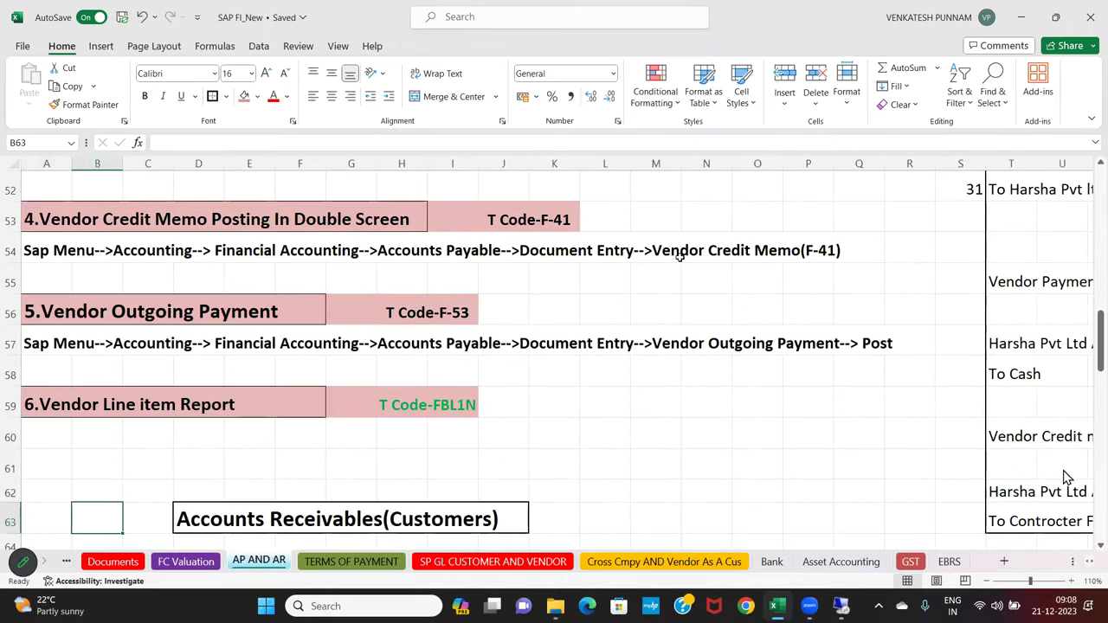
{"action": "key", "text": "Right"}
{"action": "key", "text": "Right"}
{"action": "key", "text": "Right"}
{"action": "key", "text": "Right"}
{"action": "key", "text": "Right"}
{"action": "key", "text": "Right"}
{"action": "key", "text": "Right"}
{"action": "key", "text": "Right"}
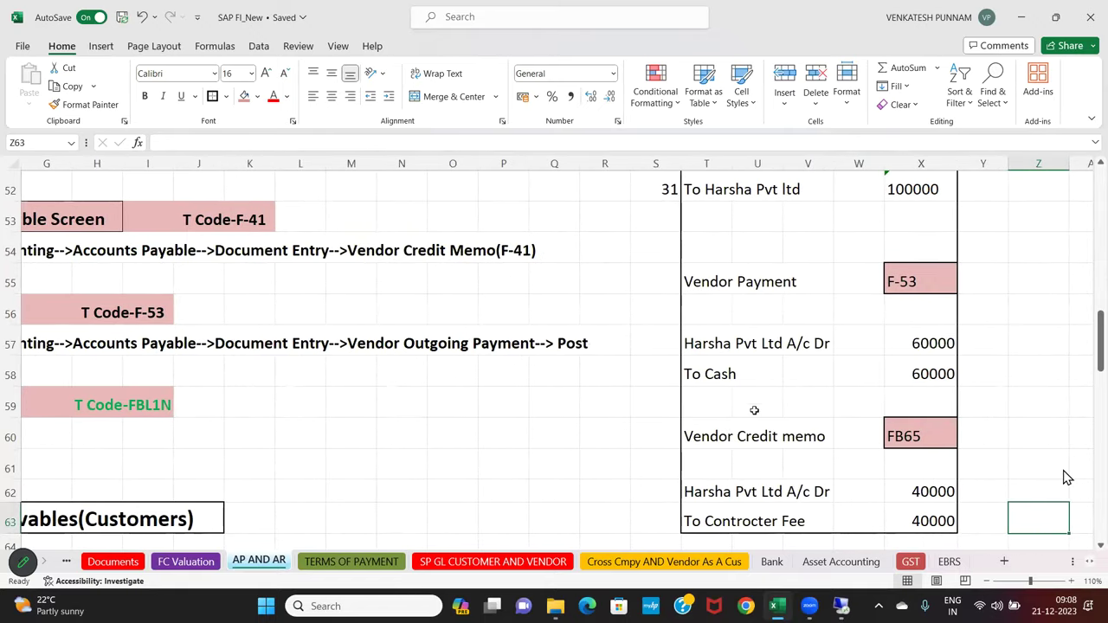
{"action": "left_click_drag", "start_coordinate": [702, 439], "coordinate": [926, 507]}
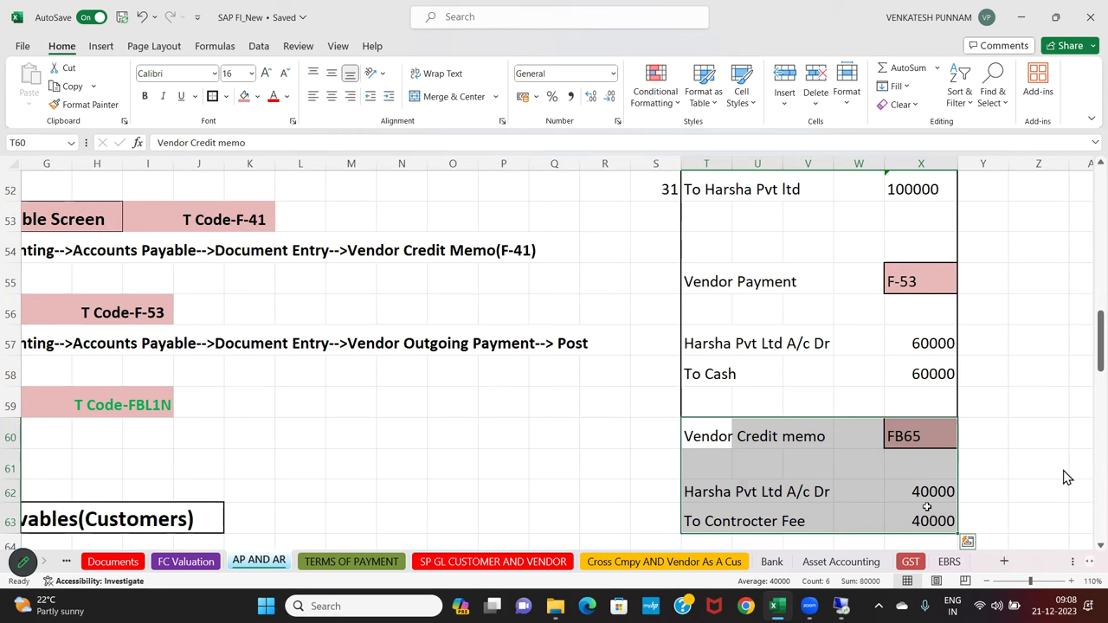
{"action": "left_click_drag", "start_coordinate": [706, 442], "coordinate": [951, 527]}
{"action": "left_click", "coordinate": [708, 280]}
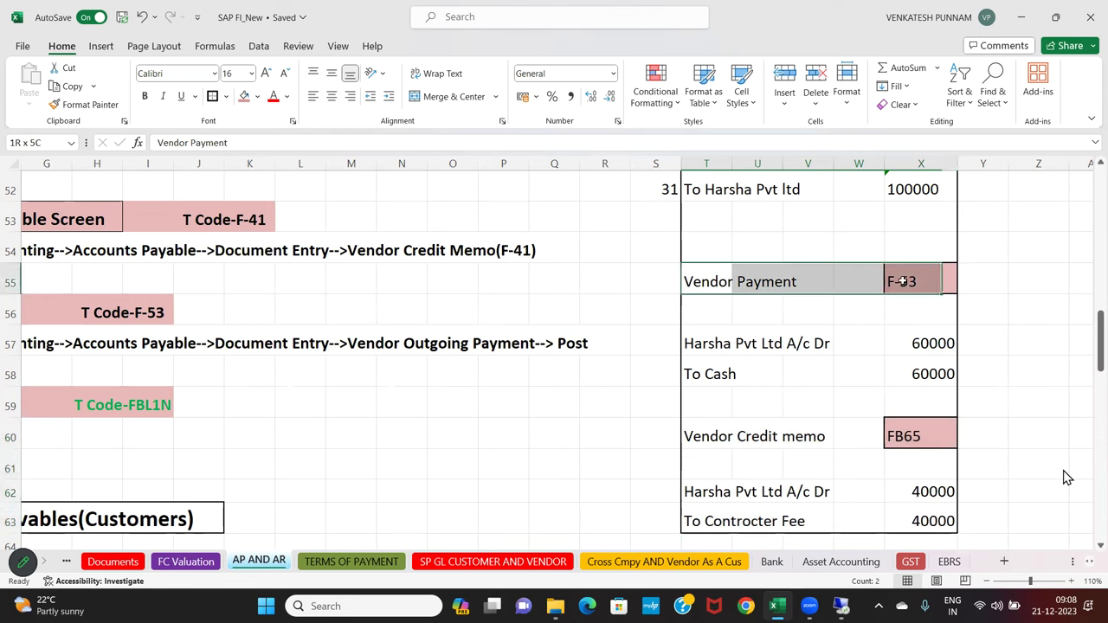
{"action": "left_click", "coordinate": [1009, 338]}
{"action": "left_click", "coordinate": [980, 336]}
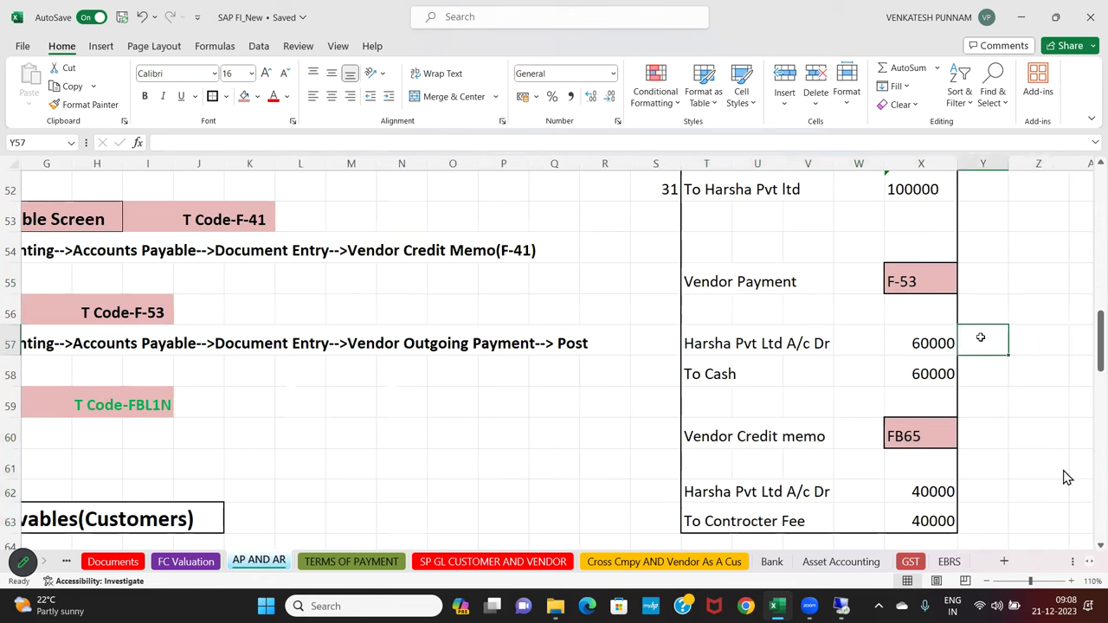
{"action": "type", "text": "40000"}
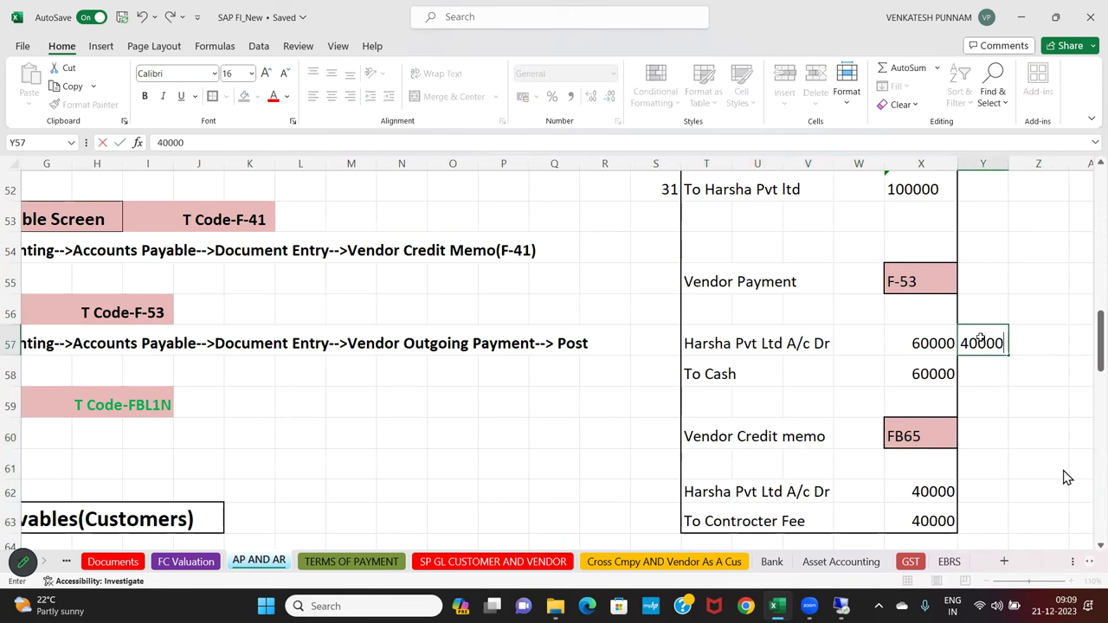
{"action": "key", "text": "Return"}
{"action": "type", "text": "3"}
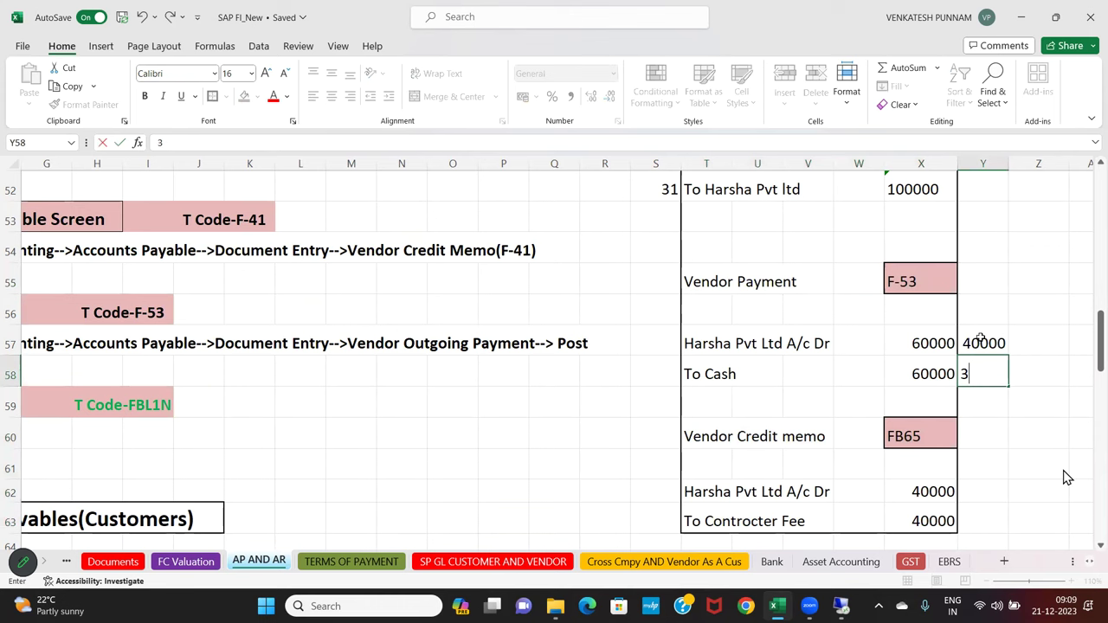
{"action": "type", "text": "4"}
{"action": "key", "text": "BackSpace"}
{"action": "key", "text": "BackSpace"}
{"action": "type", "text": "40000"}
{"action": "key", "text": "Return"}
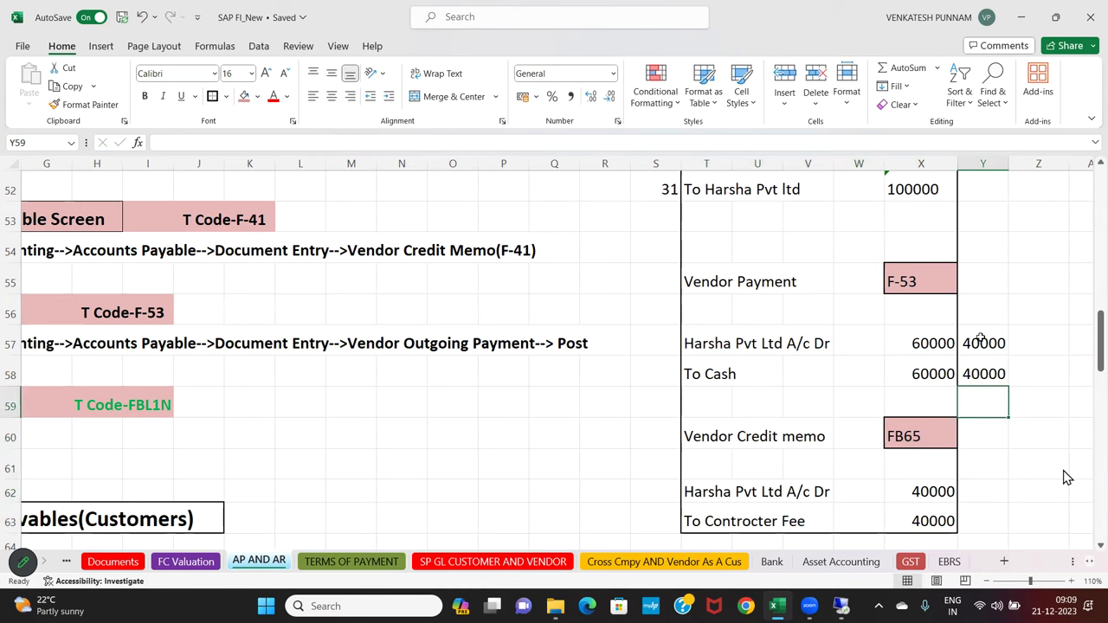
{"action": "left_click_drag", "start_coordinate": [983, 305], "coordinate": [990, 398]}
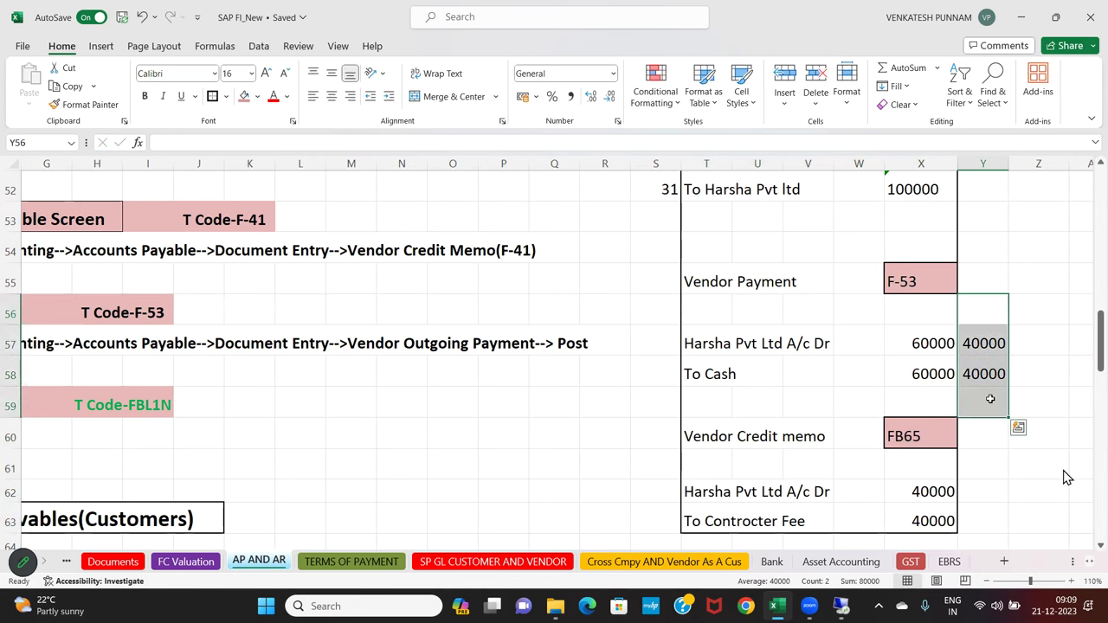
{"action": "key", "text": "Delete"}
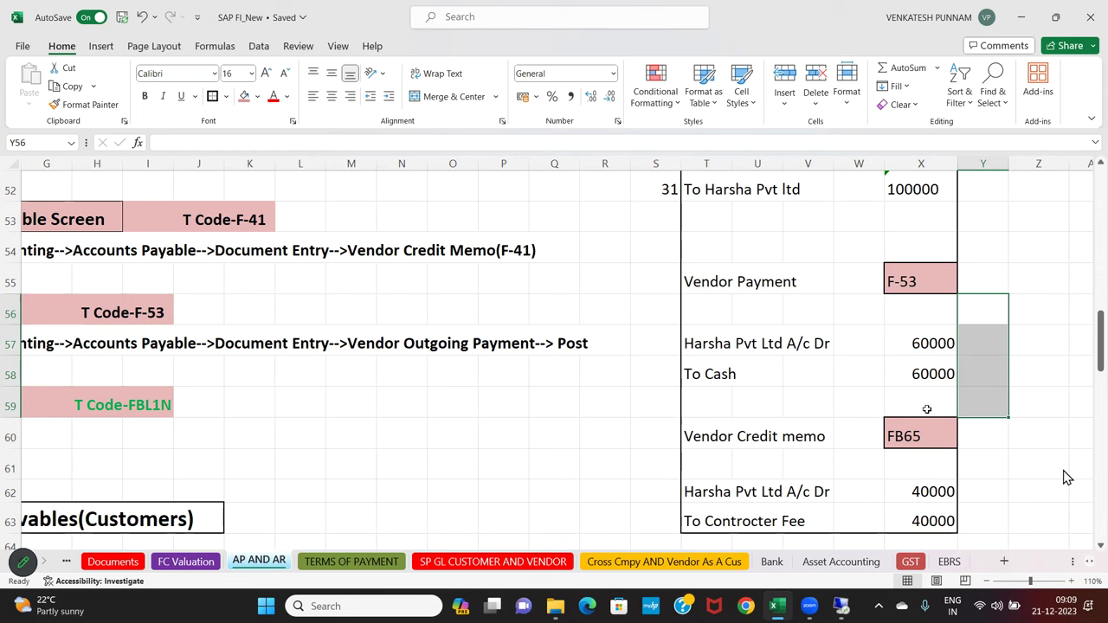
{"action": "left_click", "coordinate": [702, 433]}
{"action": "left_click_drag", "start_coordinate": [926, 403], "coordinate": [937, 529]}
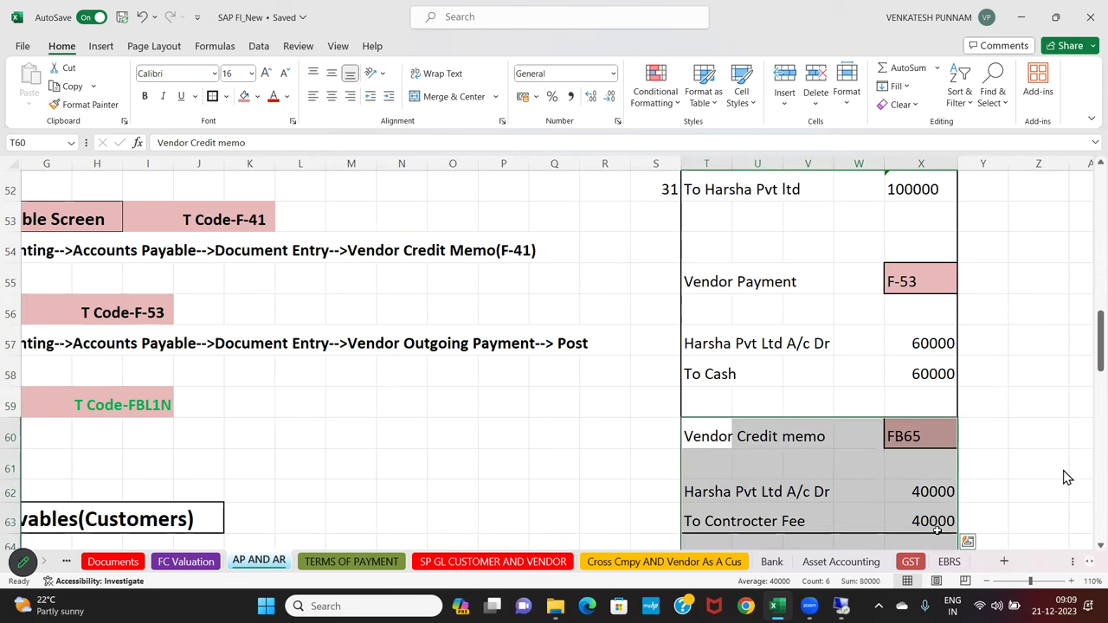
- Look over the credit memo heading row, then move up to the vendor invoice notes
{"action": "left_click", "coordinate": [807, 492]}
{"action": "left_click_drag", "start_coordinate": [587, 433], "coordinate": [1039, 429]}
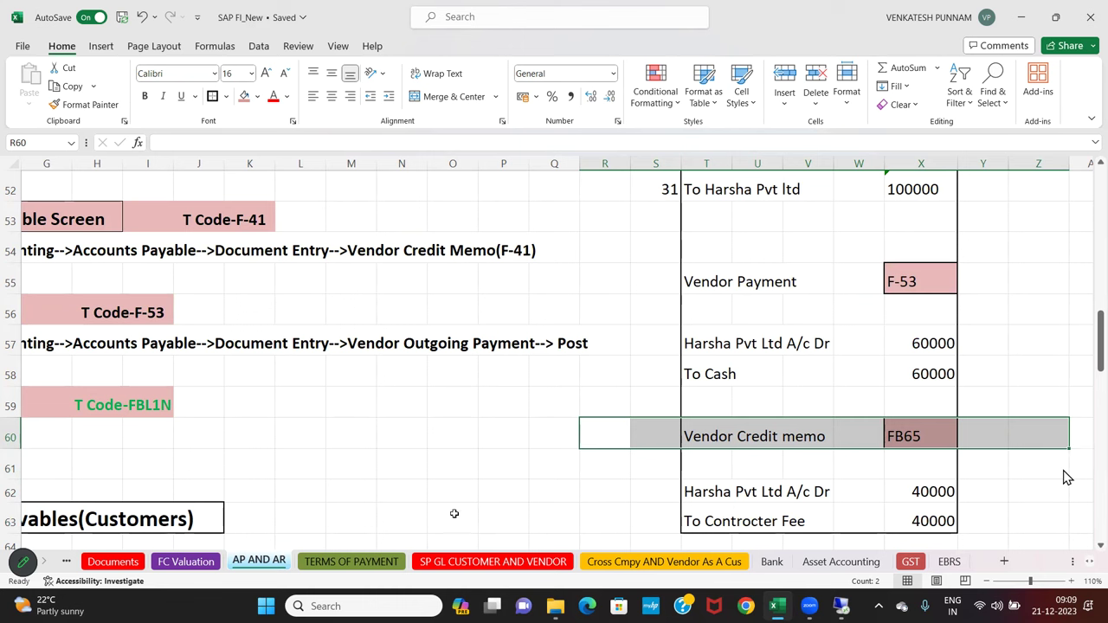
{"action": "left_click", "coordinate": [508, 460]}
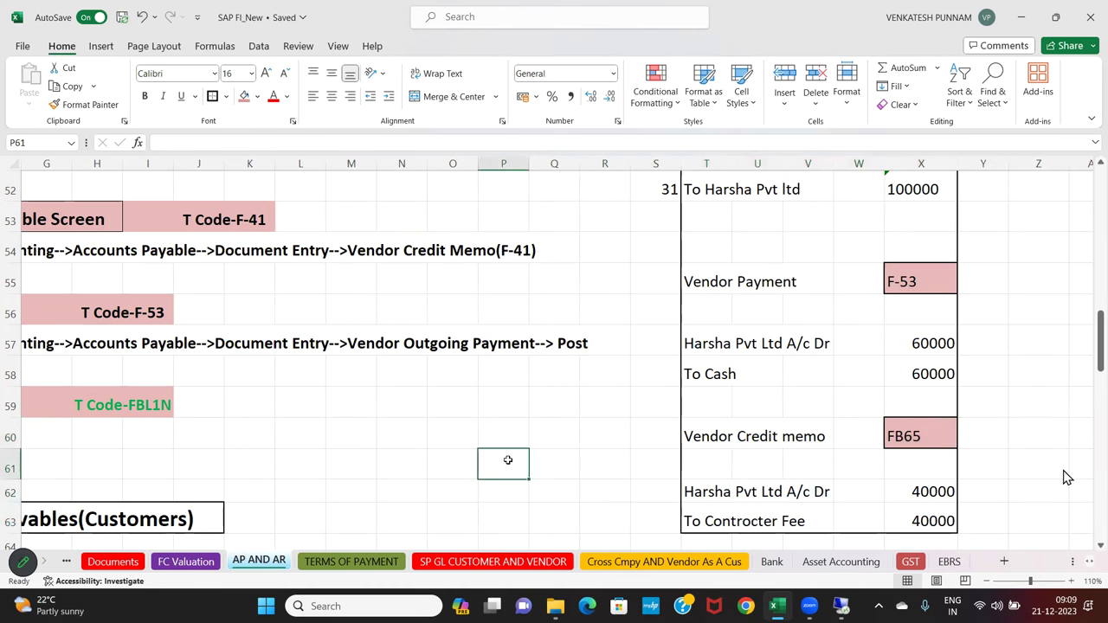
{"action": "key", "text": "Left"}
{"action": "key", "text": "Left"}
{"action": "key", "text": "Left"}
{"action": "key", "text": "Left"}
{"action": "key", "text": "Left"}
{"action": "key", "text": "Left"}
{"action": "key", "text": "Left"}
{"action": "key", "text": "Left"}
{"action": "key", "text": "Left"}
{"action": "key", "text": "Left"}
{"action": "key", "text": "Left"}
{"action": "key", "text": "Left"}
{"action": "key", "text": "Left"}
{"action": "key", "text": "Left"}
{"action": "key", "text": "Left"}
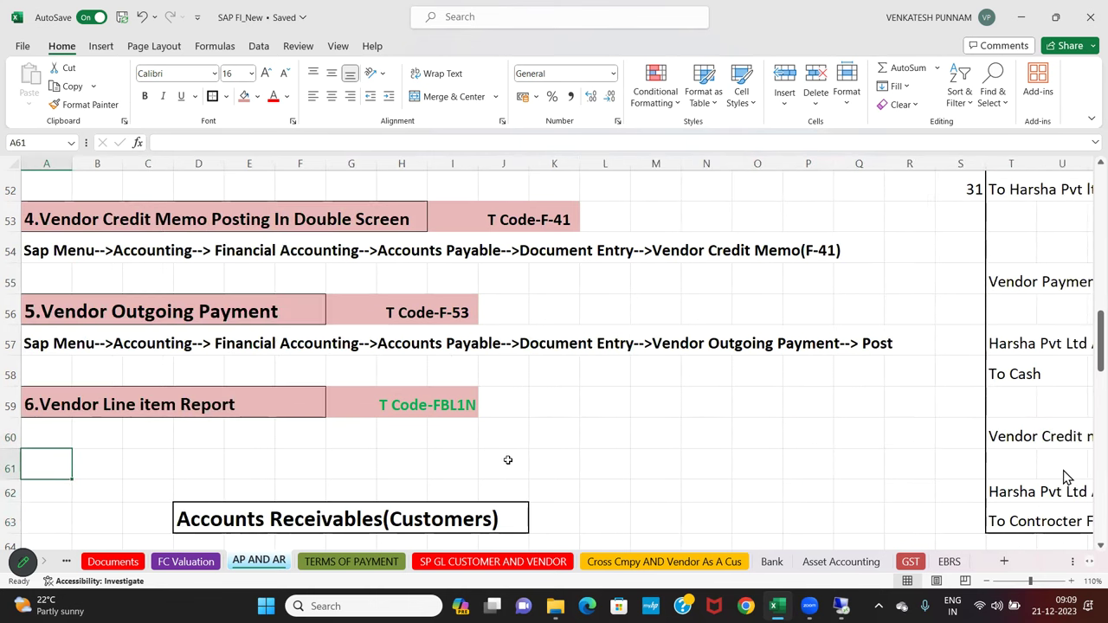
{"action": "key", "text": "Up"}
{"action": "key", "text": "Up"}
{"action": "key", "text": "Up"}
{"action": "key", "text": "Up"}
{"action": "key", "text": "Up"}
{"action": "key", "text": "Up"}
{"action": "key", "text": "Up"}
{"action": "key", "text": "Up"}
{"action": "key", "text": "Up"}
{"action": "key", "text": "Up"}
{"action": "key", "text": "Up"}
{"action": "key", "text": "Up"}
{"action": "key", "text": "Up"}
{"action": "key", "text": "Up"}
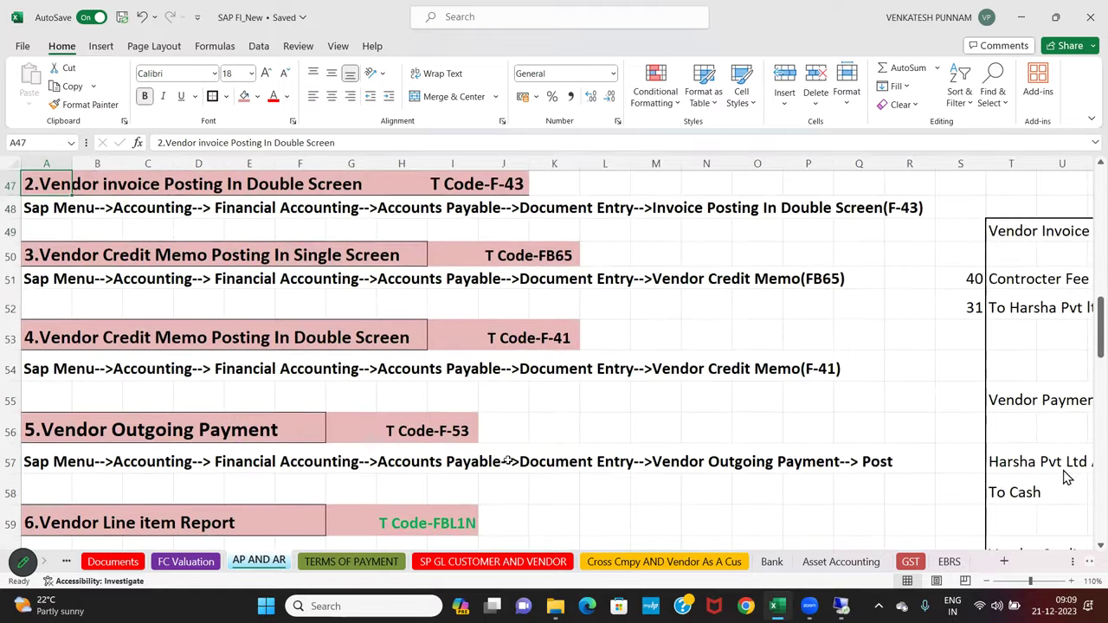
{"action": "key", "text": "Down"}
{"action": "key", "text": "Down"}
{"action": "key", "text": "Down"}
- Select the FB65 and F-41 credit memo entries and their T Code cells, then return to SAP
{"action": "left_click_drag", "start_coordinate": [209, 258], "coordinate": [559, 338]}
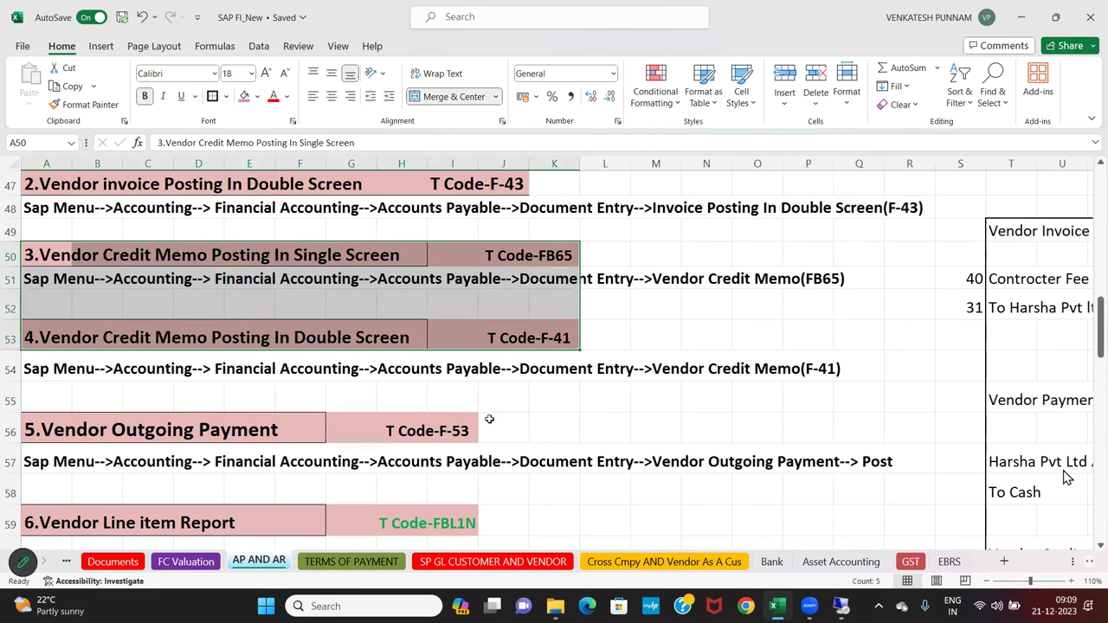
{"action": "left_click", "coordinate": [547, 260]}
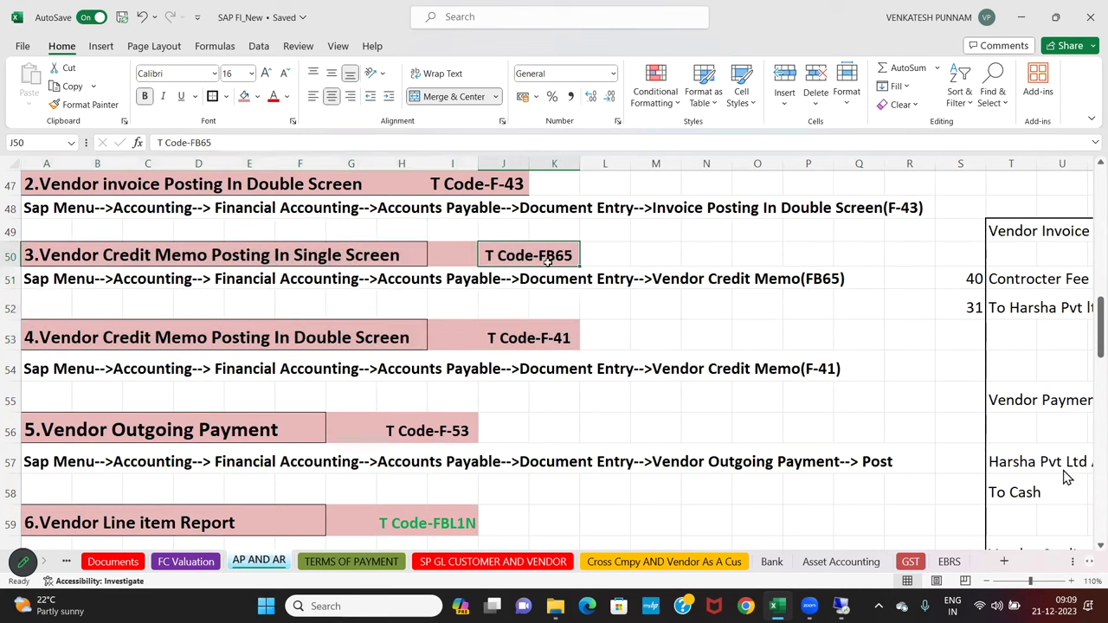
{"action": "left_click", "coordinate": [368, 265]}
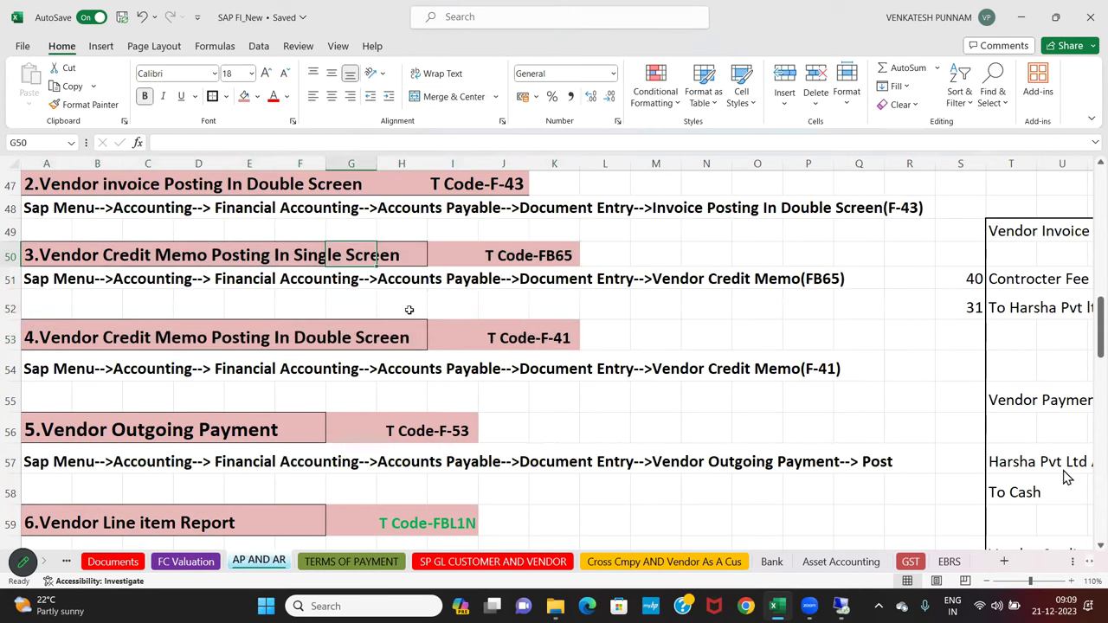
{"action": "left_click", "coordinate": [558, 339]}
{"action": "left_click_drag", "start_coordinate": [555, 338], "coordinate": [39, 340]}
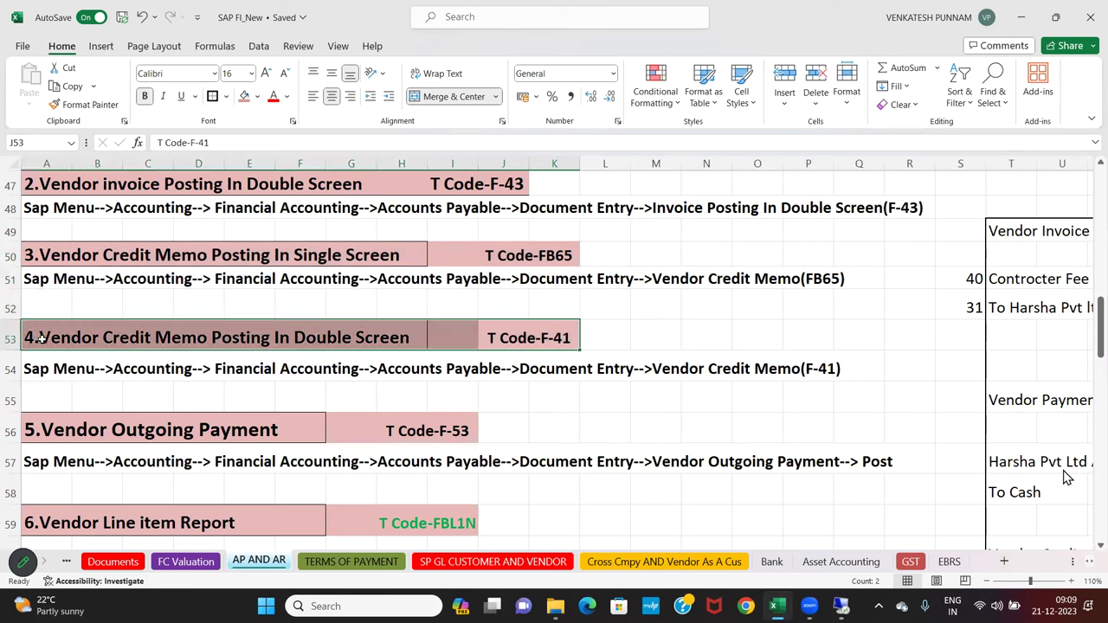
{"action": "left_click_drag", "start_coordinate": [67, 260], "coordinate": [610, 338]}
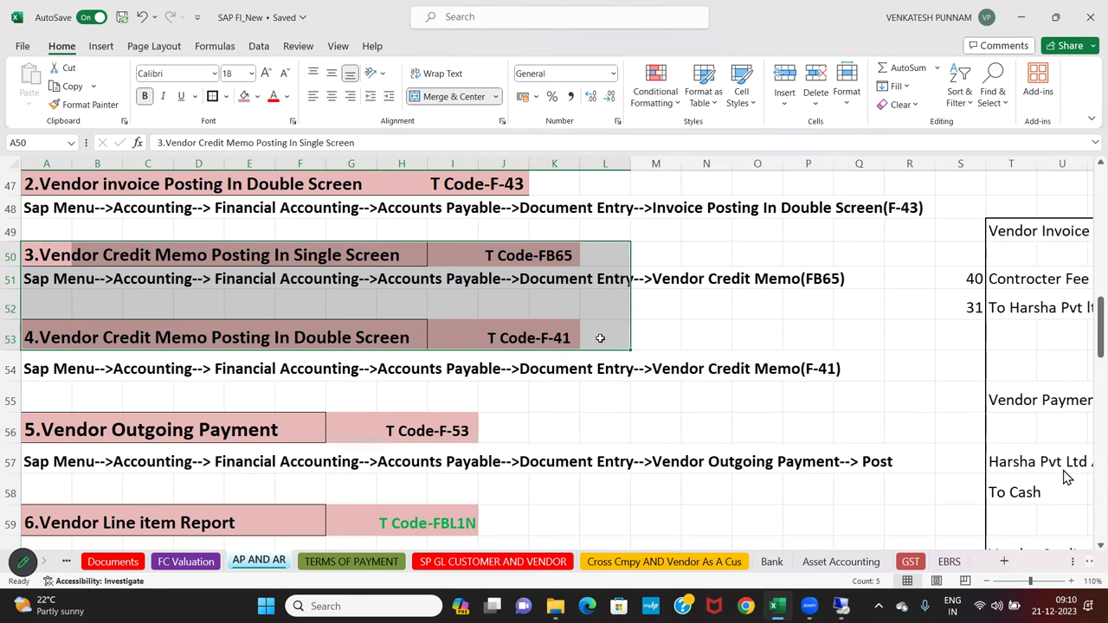
{"action": "left_click", "coordinate": [531, 347]}
{"action": "left_click", "coordinate": [537, 269]}
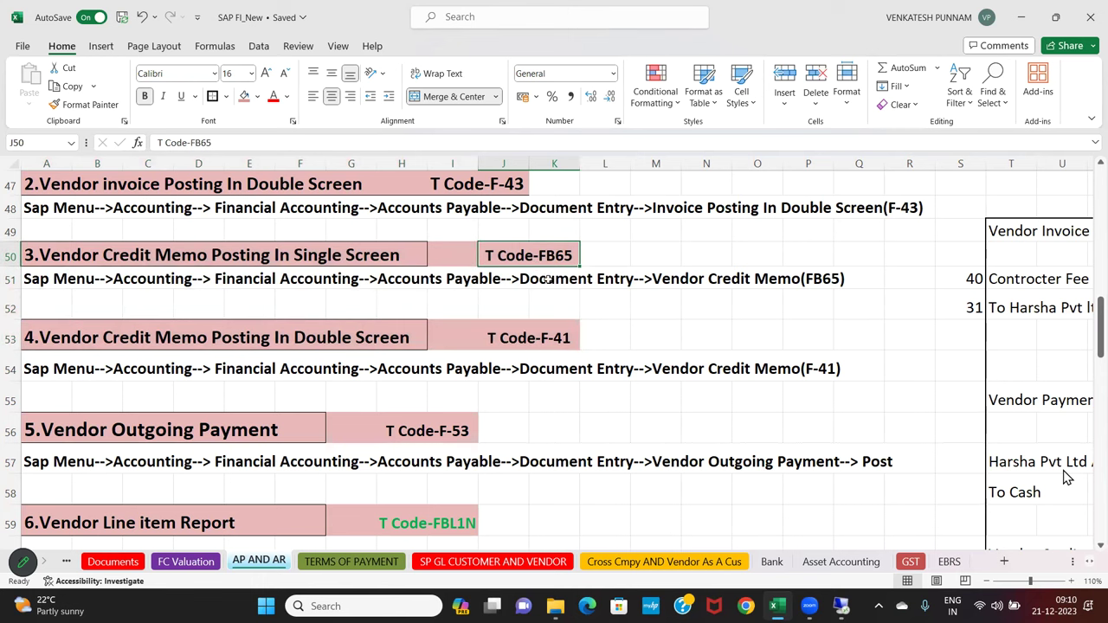
{"action": "left_click", "coordinate": [760, 609]}
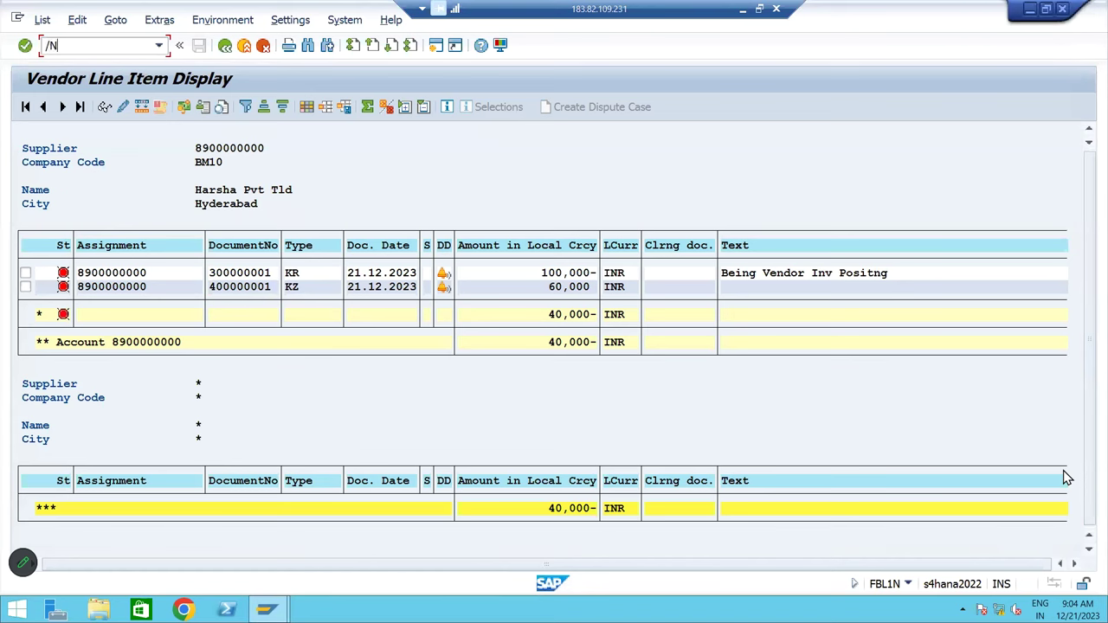
- Return to the Easy Access menu and go through FB60, F-43, FB65 and F-41 under Document Entry
{"action": "key", "text": "Return"}
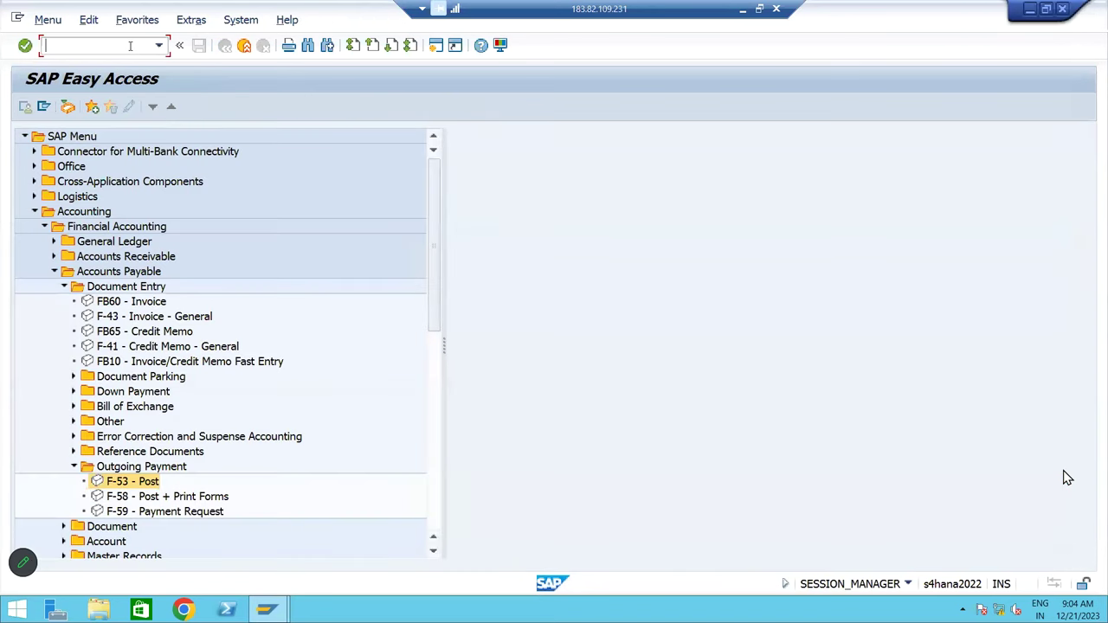
{"action": "left_click", "coordinate": [128, 305]}
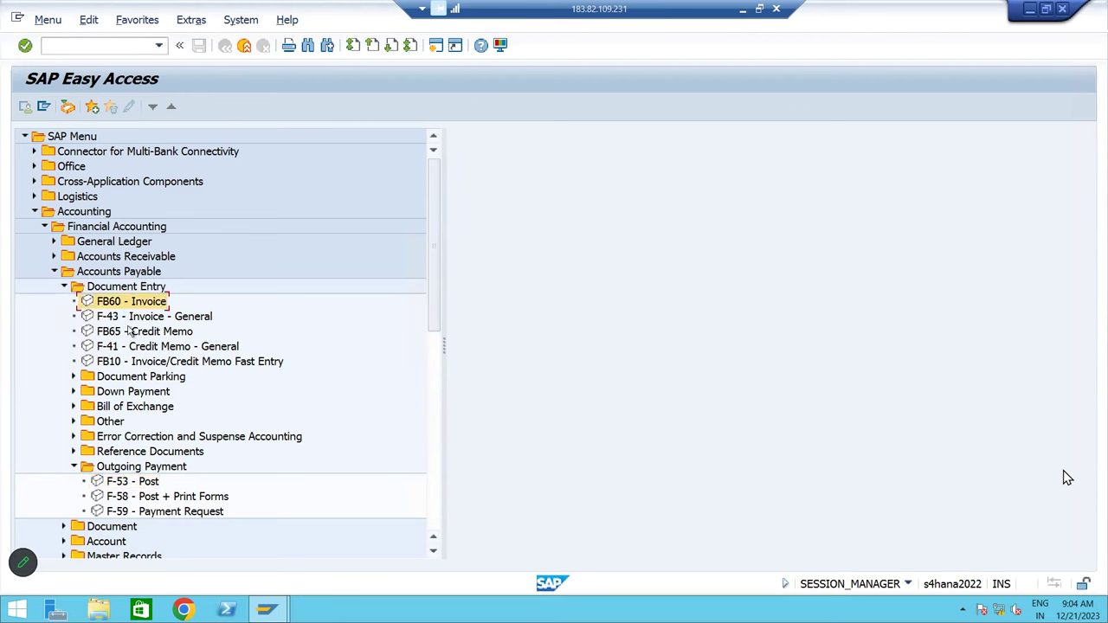
{"action": "left_click", "coordinate": [110, 319]}
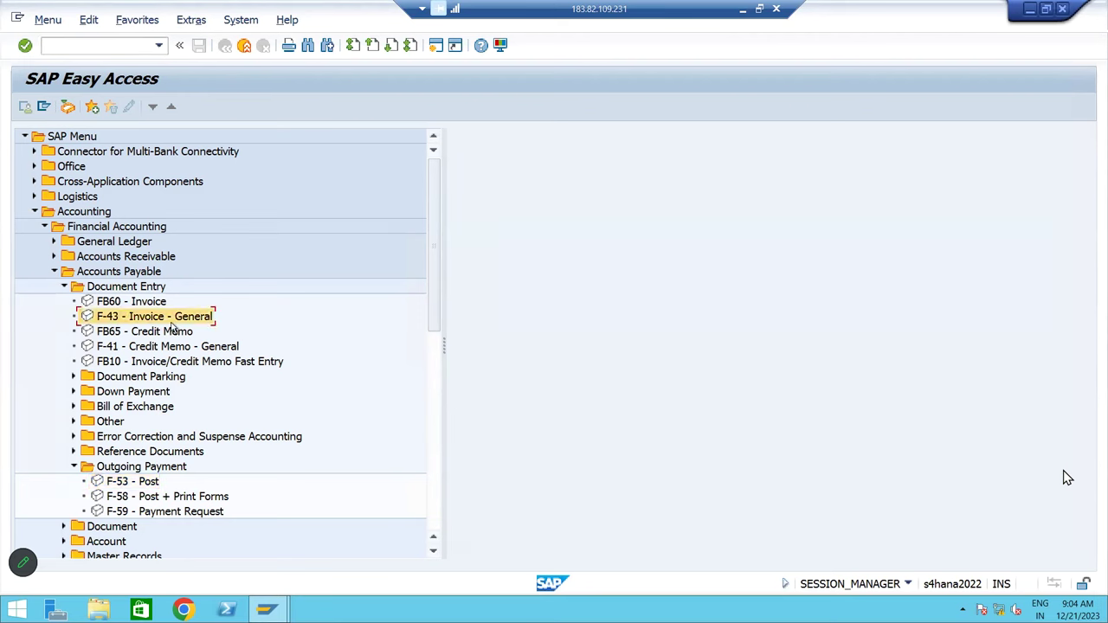
{"action": "left_click", "coordinate": [120, 336]}
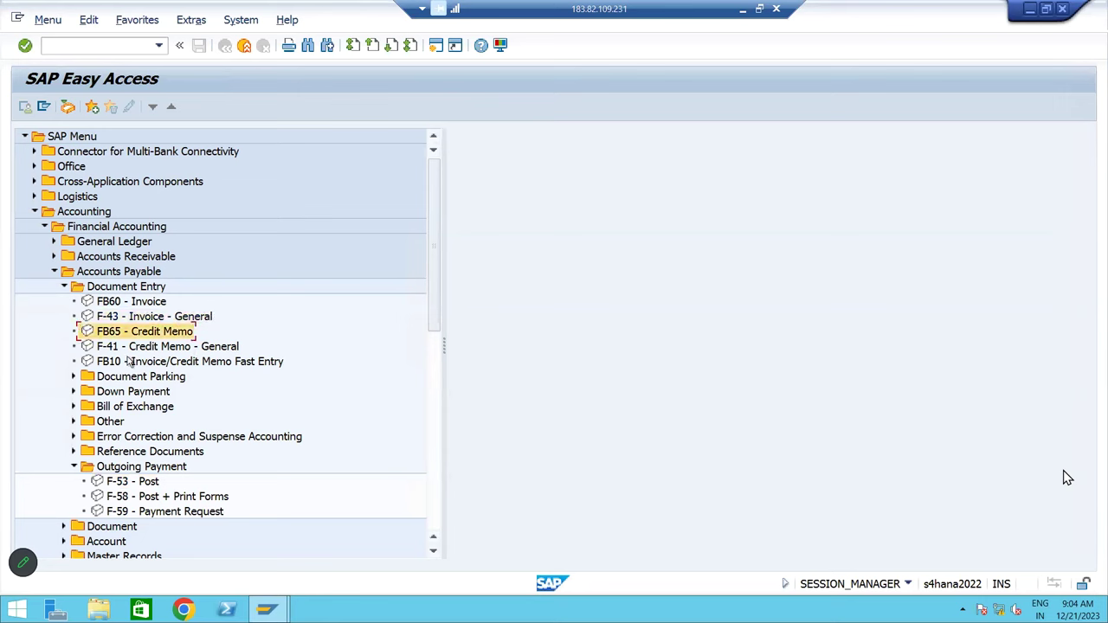
{"action": "left_click", "coordinate": [134, 349]}
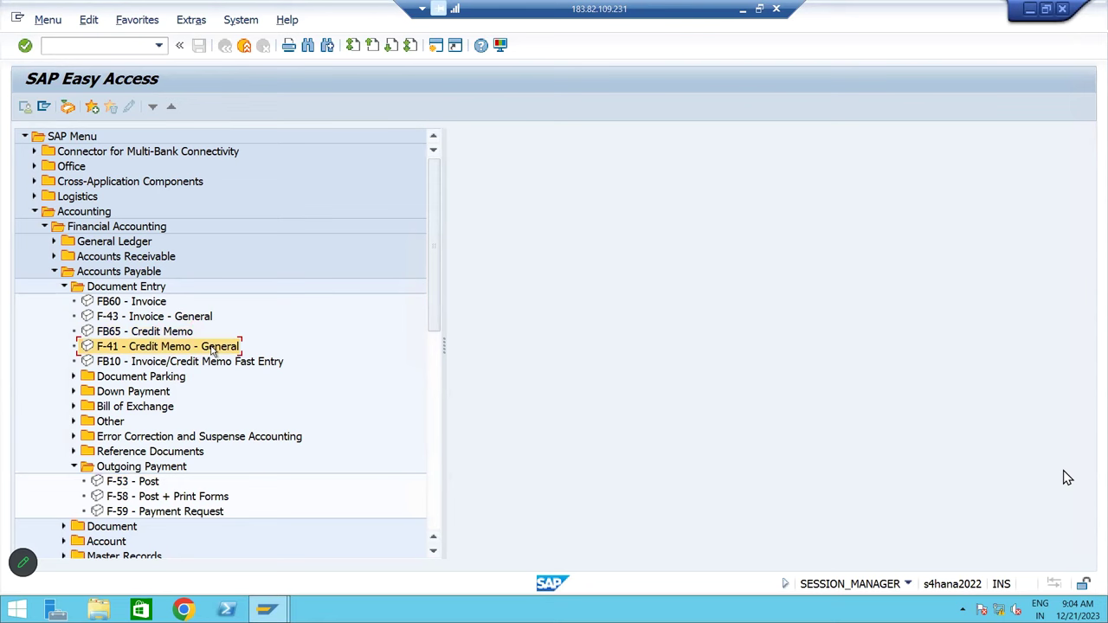
{"action": "left_click", "coordinate": [147, 335]}
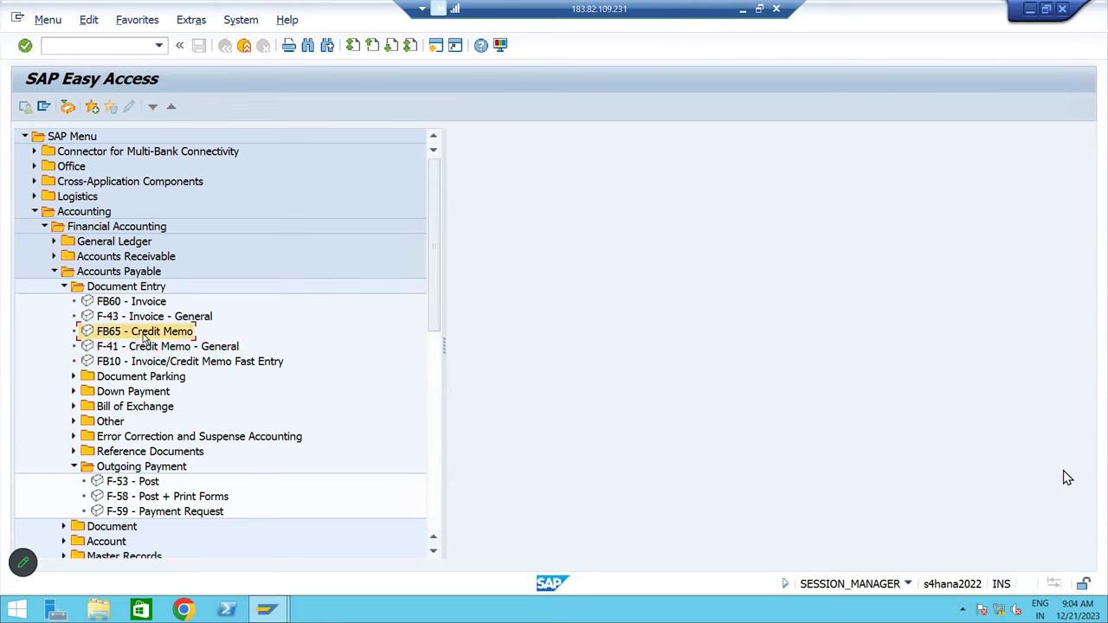
- Launch FB65 and pick the supplier through the Vendor search help
{"action": "double_click", "coordinate": [145, 337]}
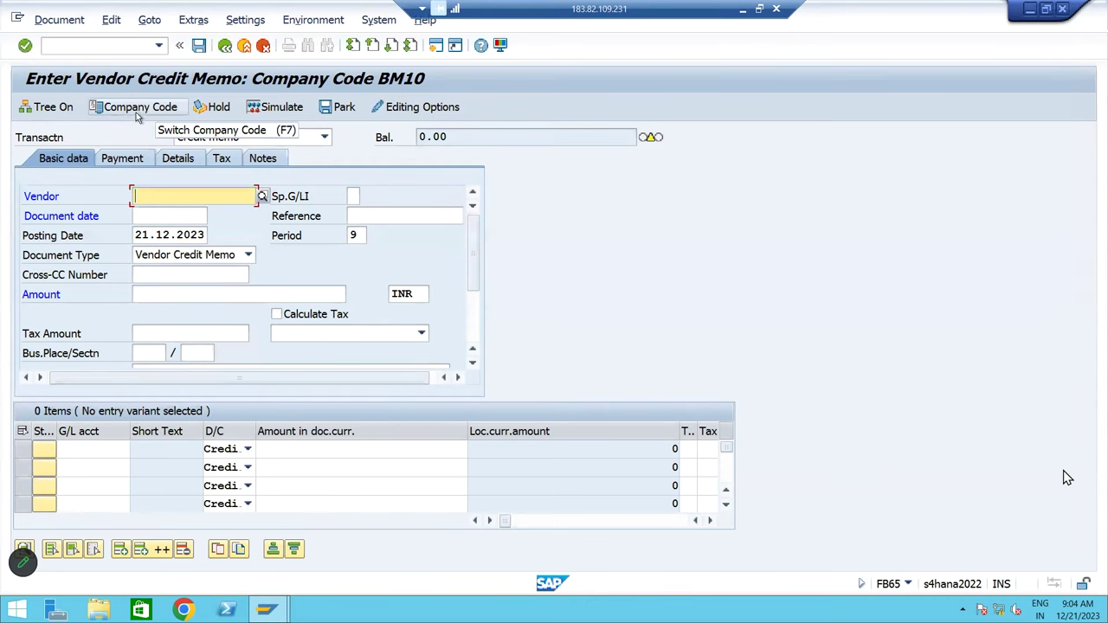
{"action": "left_click", "coordinate": [261, 196]}
{"action": "left_click", "coordinate": [348, 401]}
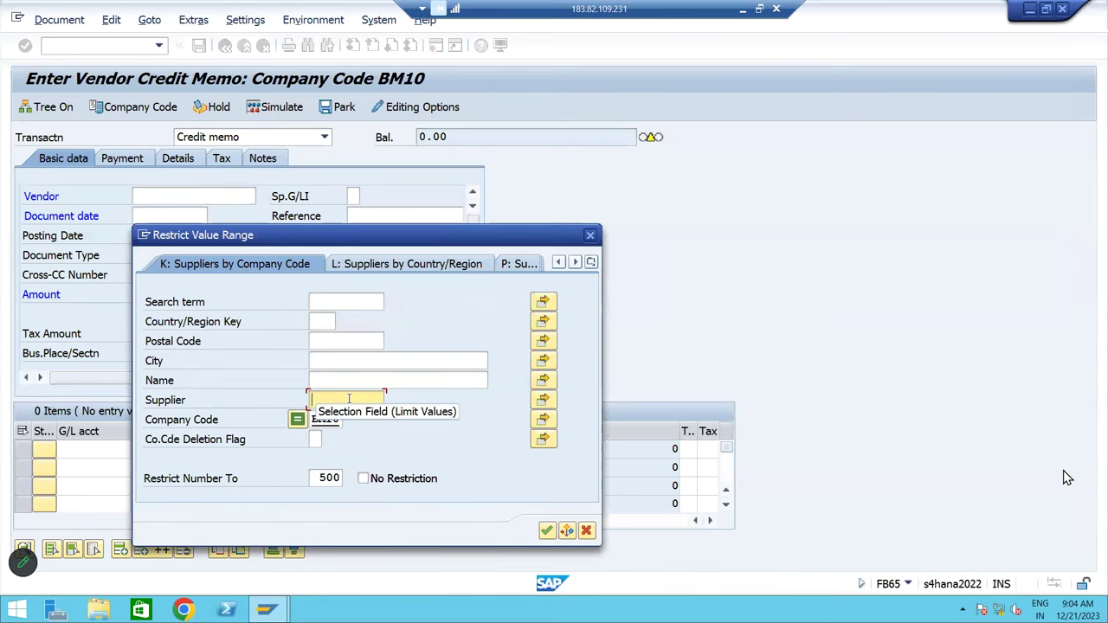
{"action": "key", "text": "Return"}
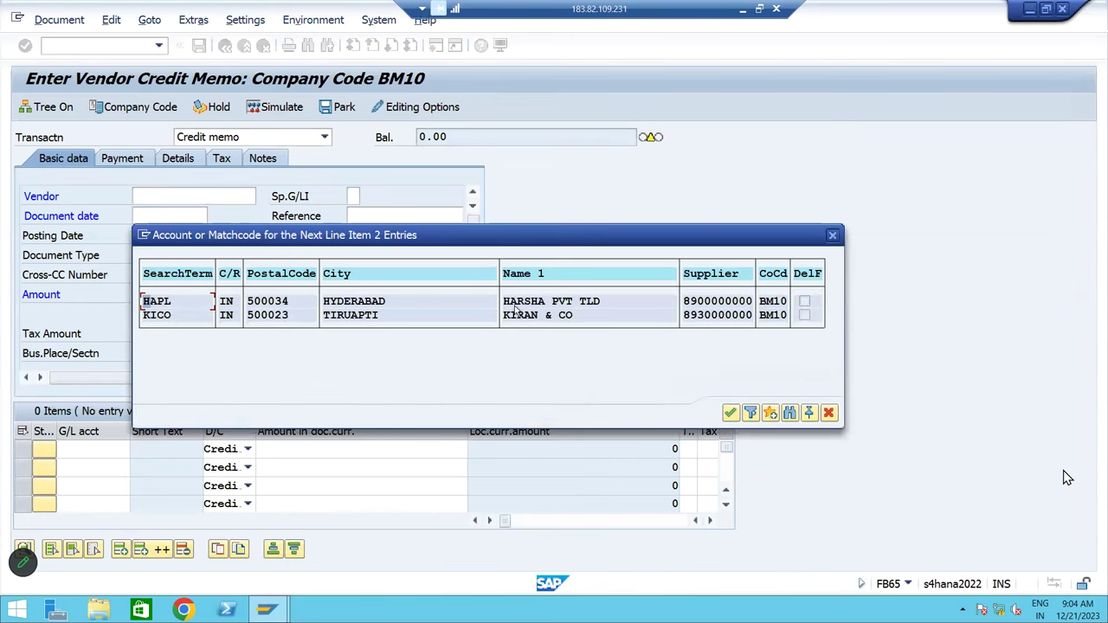
{"action": "double_click", "coordinate": [514, 301]}
- Fill document date 21.12.2023, reference Testing and text Being Vendor Invoice posting
{"action": "key", "text": "Tab"}
{"action": "key", "text": "Tab"}
{"action": "key", "text": "ctrl+c"}
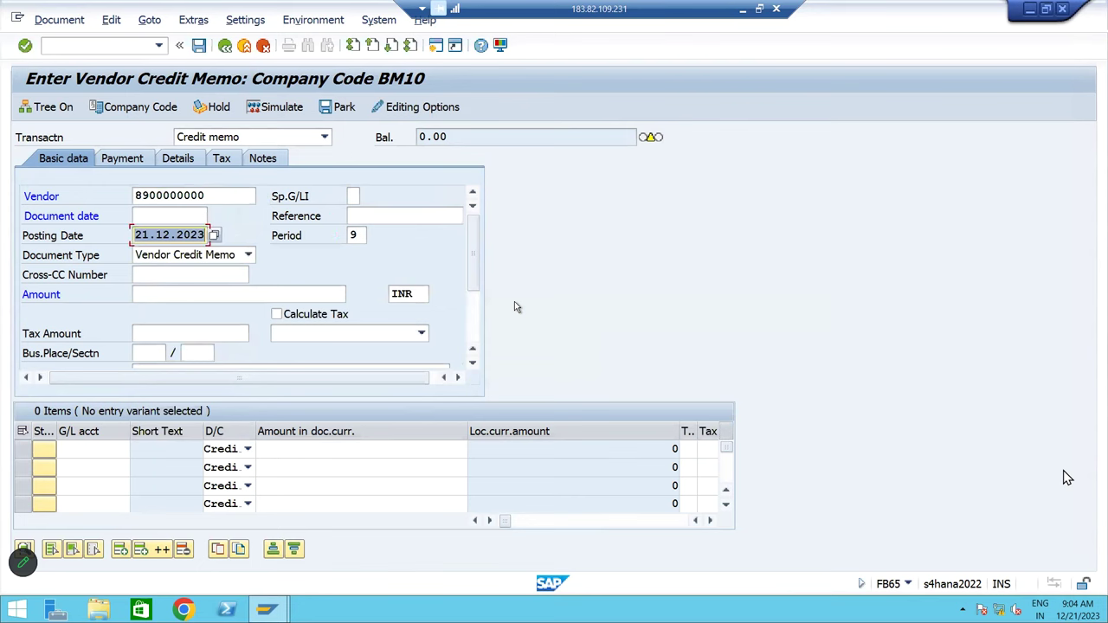
{"action": "key", "text": "shift+Tab"}
{"action": "key", "text": "ctrl+v"}
{"action": "key", "text": "Tab"}
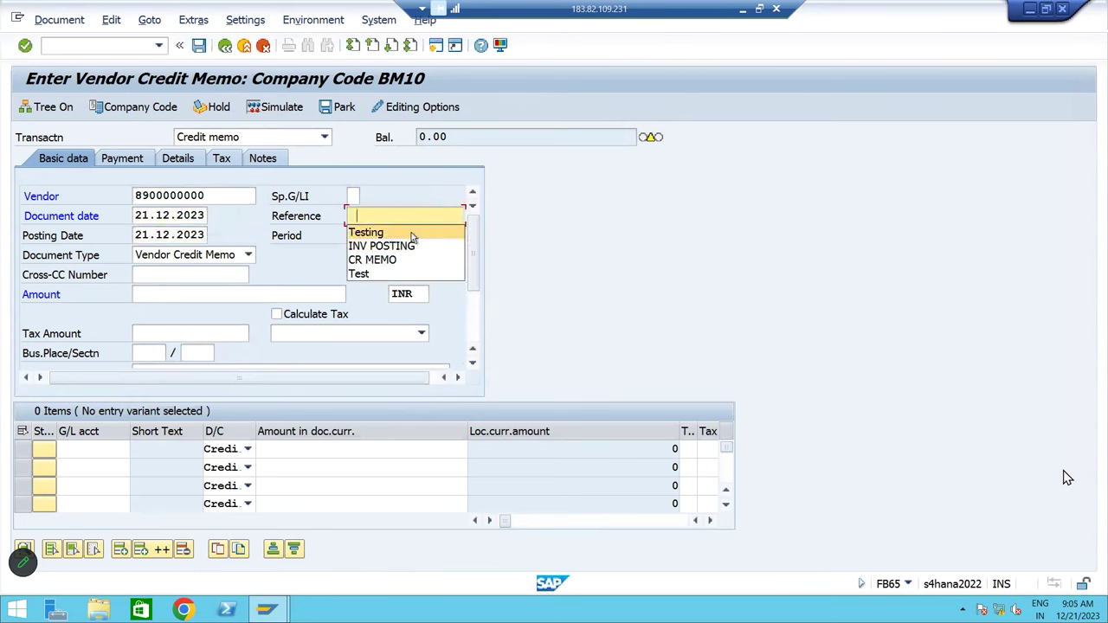
{"action": "left_click", "coordinate": [411, 232]}
{"action": "key", "text": "Tab"}
{"action": "key", "text": "Tab"}
{"action": "key", "text": "Tab"}
{"action": "key", "text": "Tab"}
{"action": "key", "text": "Tab"}
{"action": "key", "text": "Tab"}
{"action": "key", "text": "Tab"}
{"action": "key", "text": "Tab"}
{"action": "key", "text": "Tab"}
{"action": "left_click", "coordinate": [207, 354]}
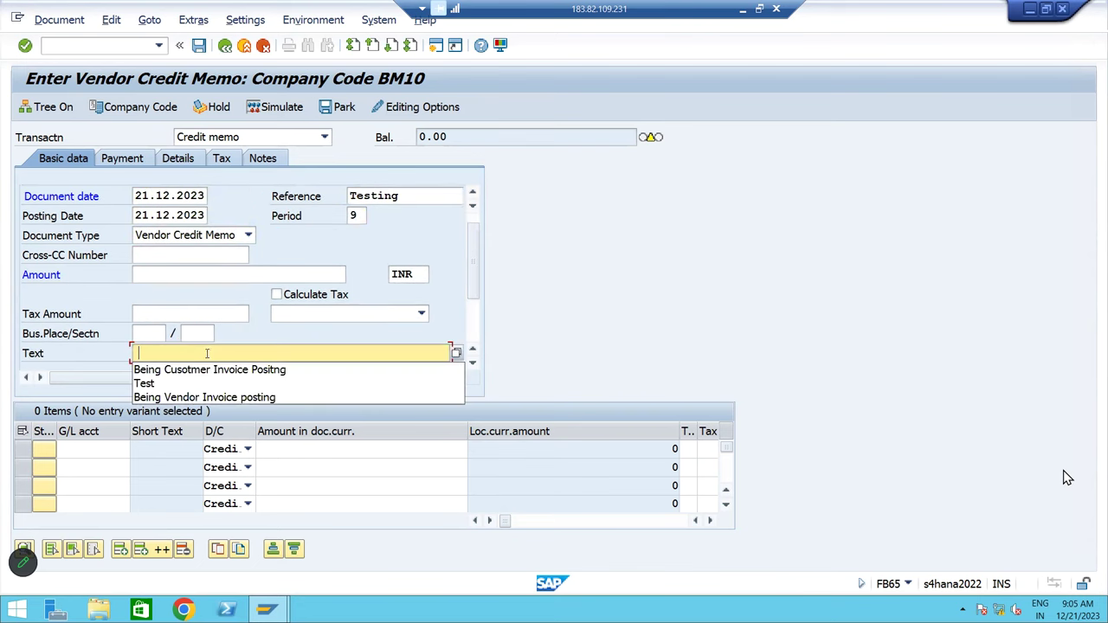
{"action": "left_click", "coordinate": [211, 398]}
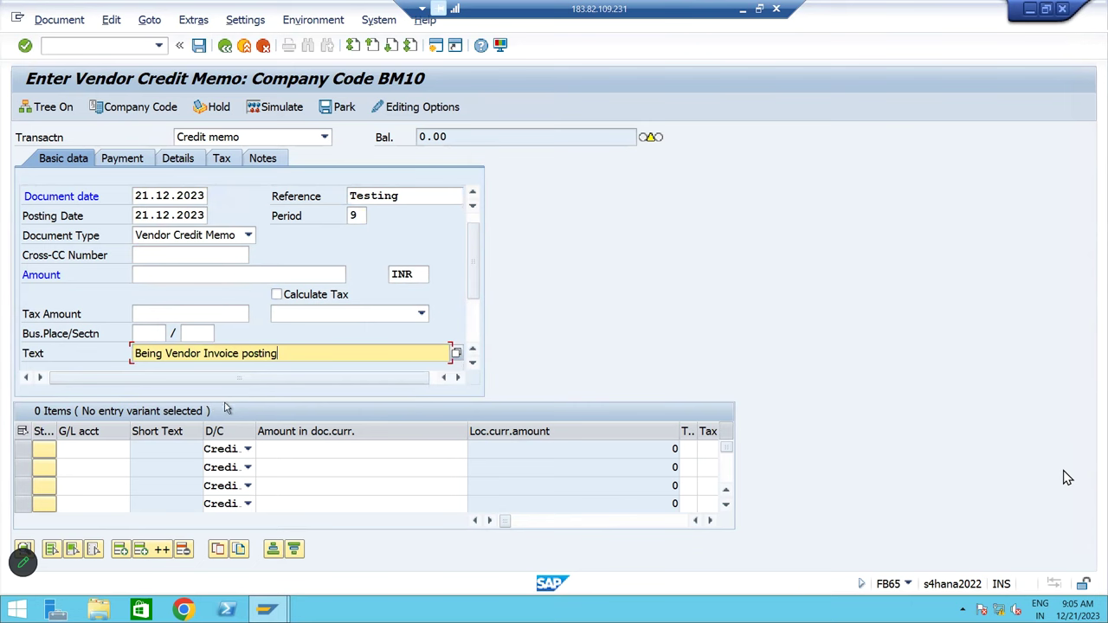
{"action": "left_click", "coordinate": [126, 449]}
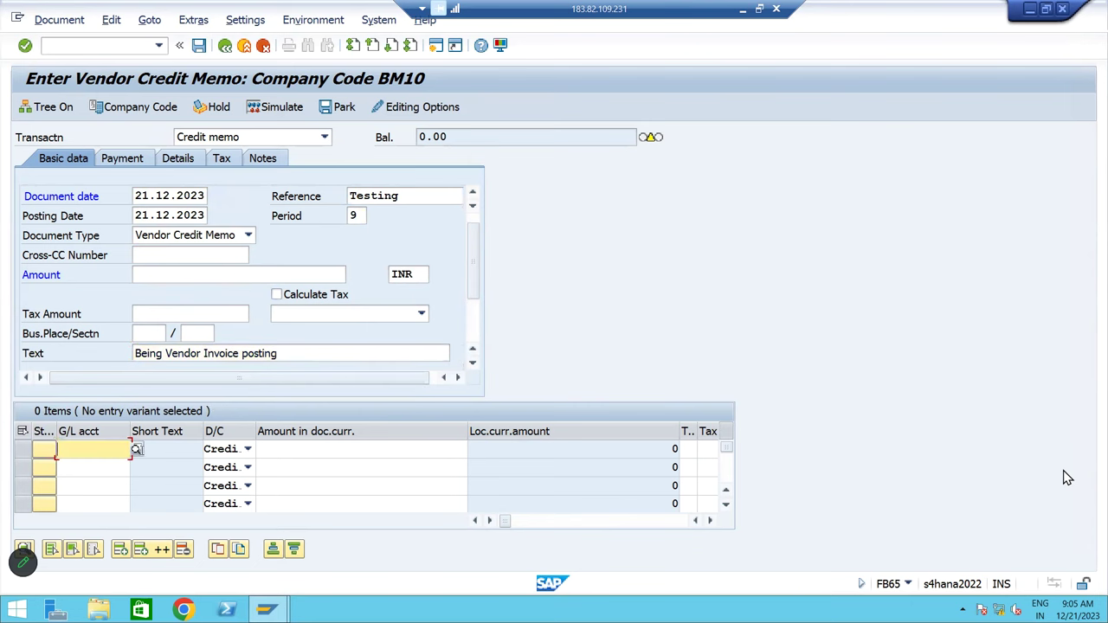
- Choose G/L account 440003 (Contracter Fee) for the first line item
{"action": "type", "text": "44"}
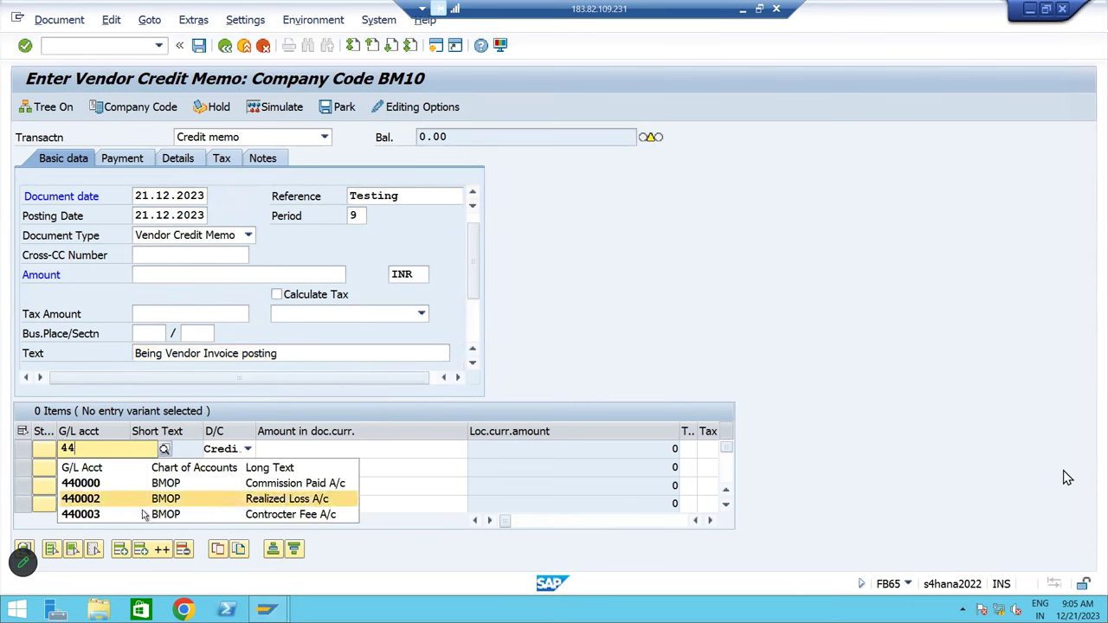
{"action": "left_click", "coordinate": [200, 519]}
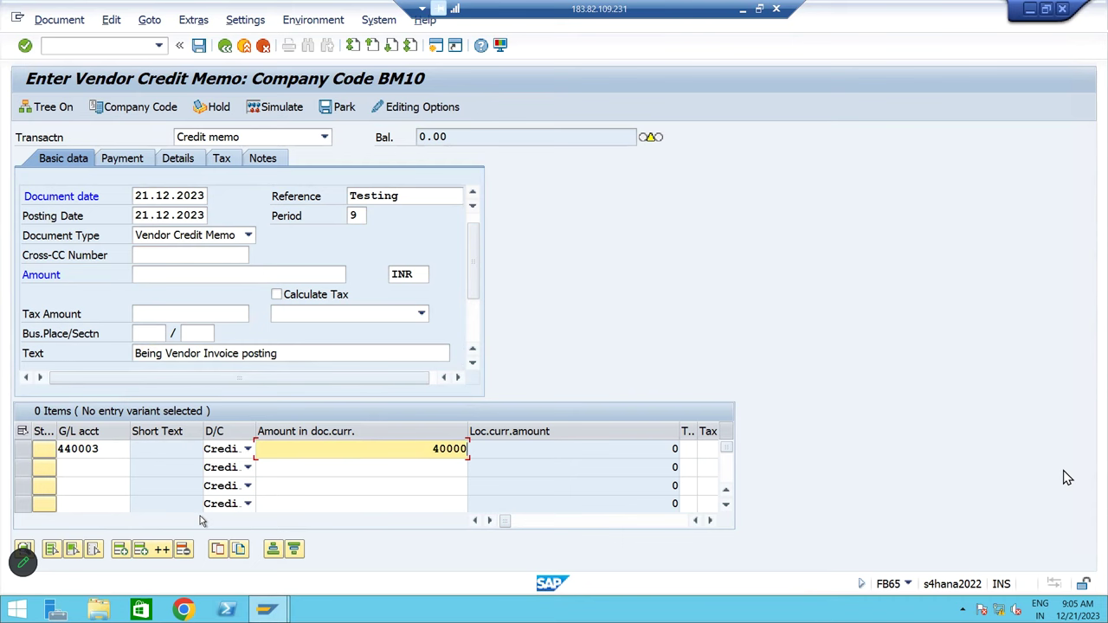
{"action": "key", "text": "Tab"}
{"action": "key", "text": "Tab"}
{"action": "key", "text": "Tab"}
{"action": "key", "text": "Tab"}
{"action": "key", "text": "Tab"}
{"action": "key", "text": "Tab"}
{"action": "key", "text": "Tab"}
{"action": "key", "text": "Tab"}
{"action": "key", "text": "Tab"}
{"action": "key", "text": "Tab"}
{"action": "key", "text": "Tab"}
{"action": "key", "text": "shift+Tab"}
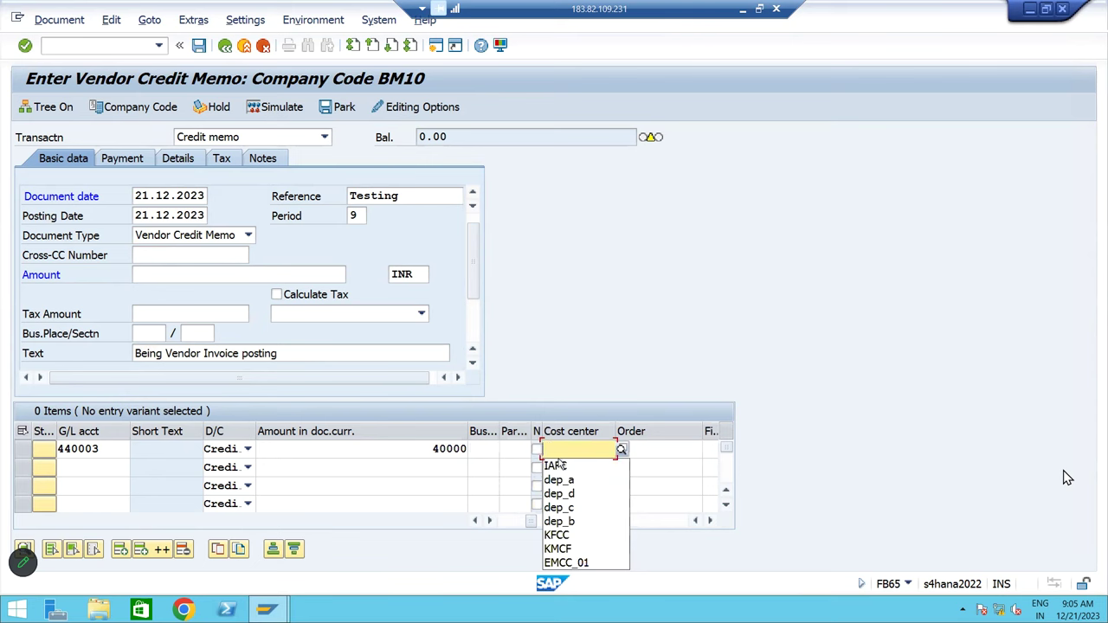
- Set cost center BMFC and validate the line, leaving a 40,000- balance
{"action": "type", "text": "BMFC"}
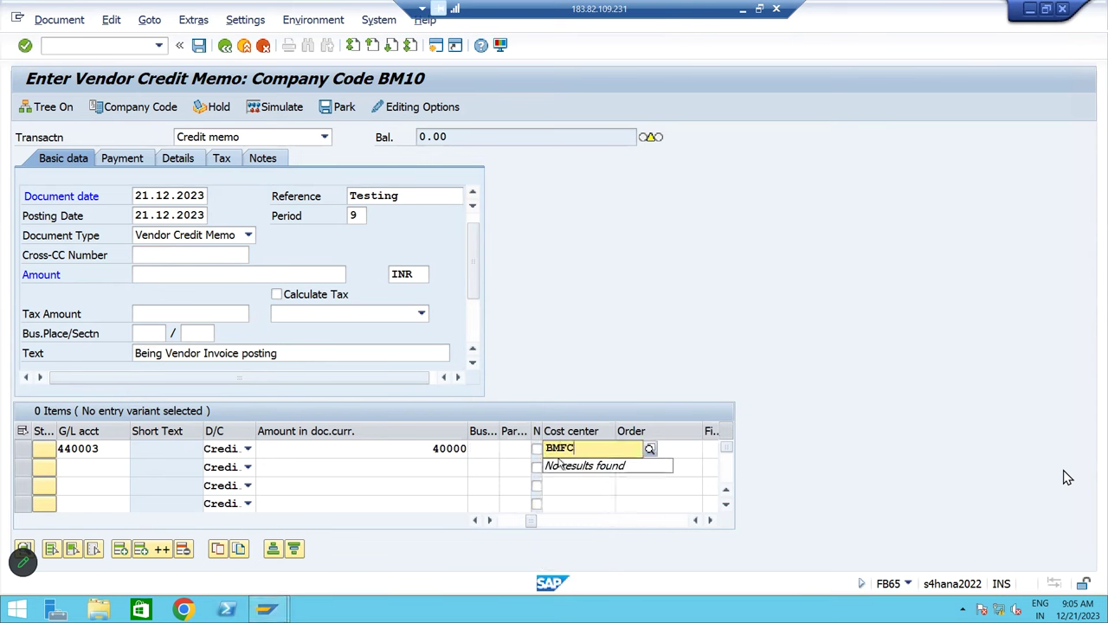
{"action": "key", "text": "BackSpace"}
{"action": "key", "text": "BackSpace"}
{"action": "key", "text": "BackSpace"}
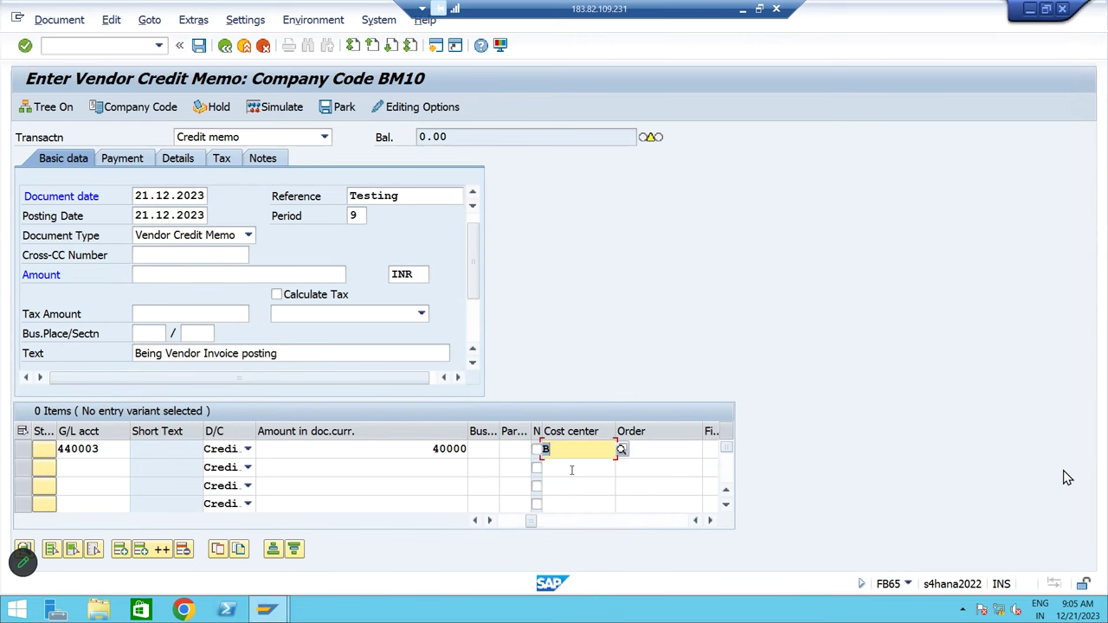
{"action": "key", "text": "BackSpace"}
{"action": "type", "text": "F"}
{"action": "type", "text": "BM"}
{"action": "key", "text": "BackSpace"}
{"action": "key", "text": "BackSpace"}
{"action": "key", "text": "BackSpace"}
{"action": "type", "text": "BMFC"}
{"action": "key", "text": "Return"}
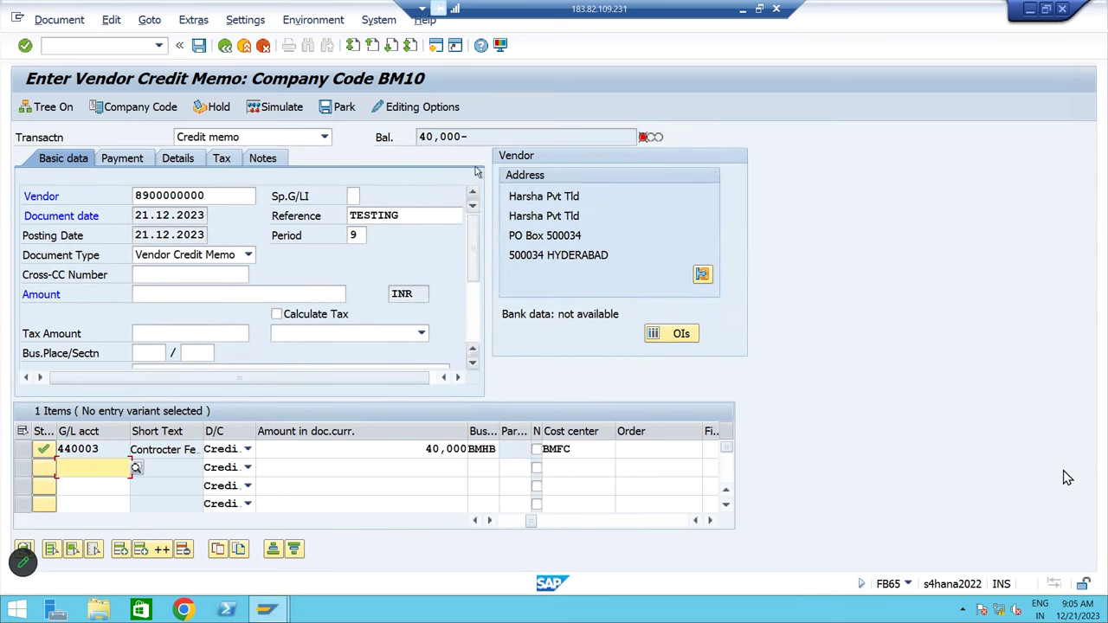
{"action": "left_click", "coordinate": [459, 137]}
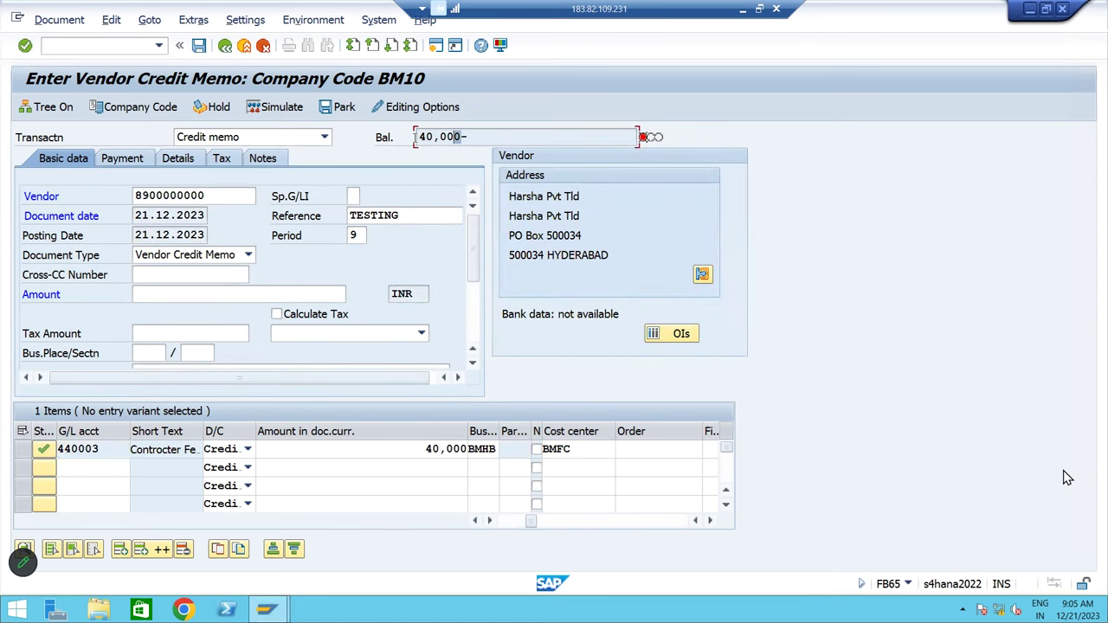
- Copy the 40,000- balance into the Amount field and validate so the balance clears
{"action": "left_click", "coordinate": [468, 137]}
{"action": "left_click_drag", "start_coordinate": [469, 137], "coordinate": [386, 145]}
{"action": "key", "text": "ctrl+c"}
{"action": "left_click", "coordinate": [203, 294]}
{"action": "key", "text": "ctrl+v"}
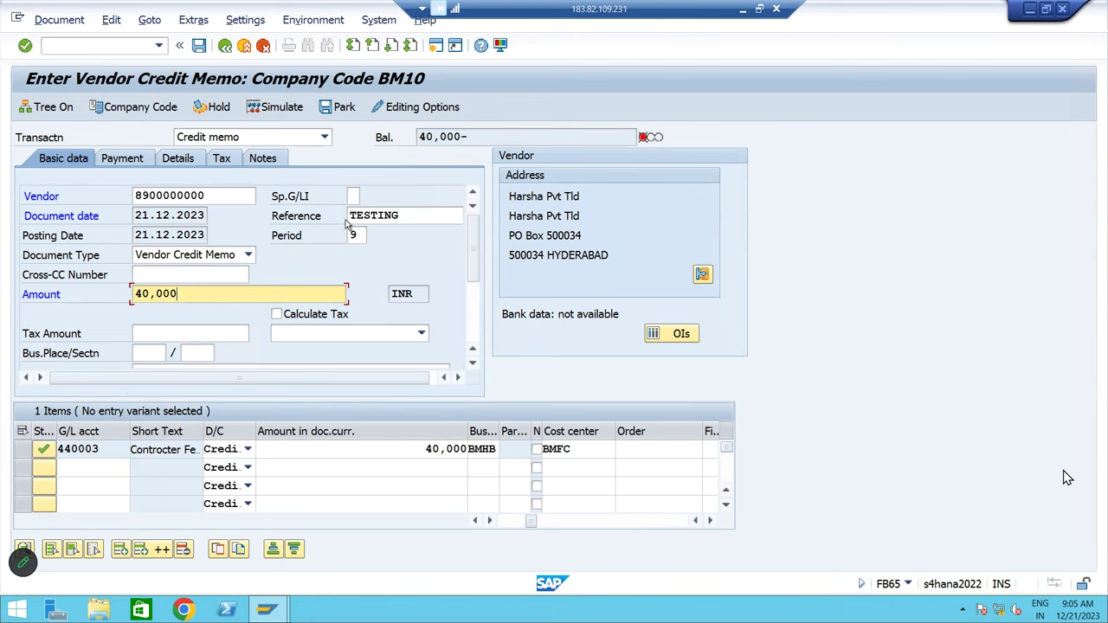
{"action": "key", "text": "Return"}
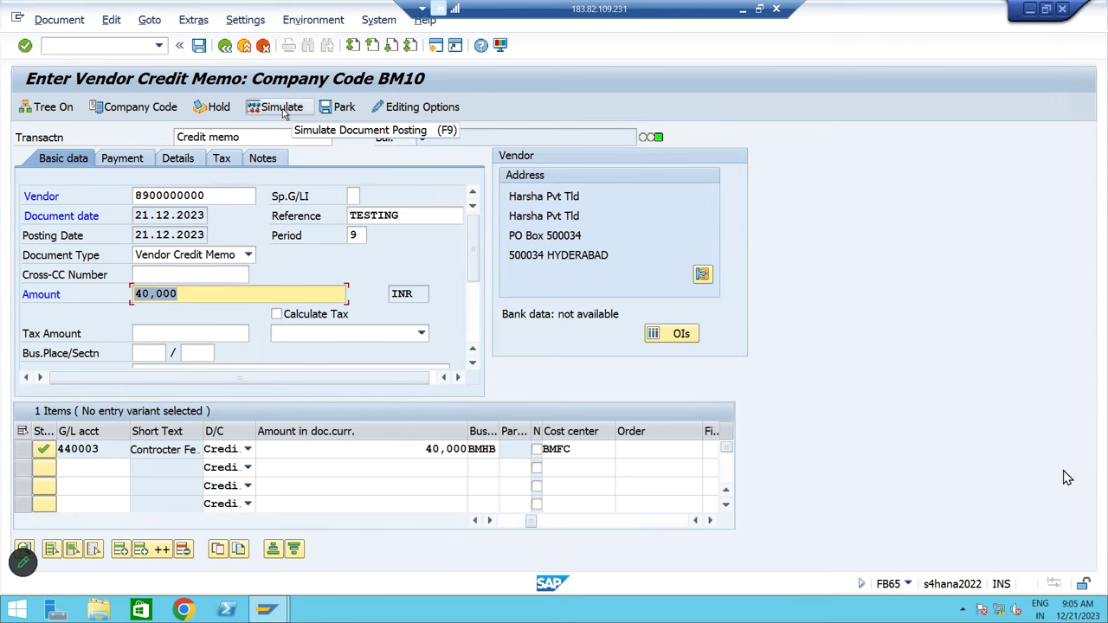
- Switch to the Excel AP AND AR sheet near the FB65 credit memo notes
{"action": "left_click", "coordinate": [743, 8]}
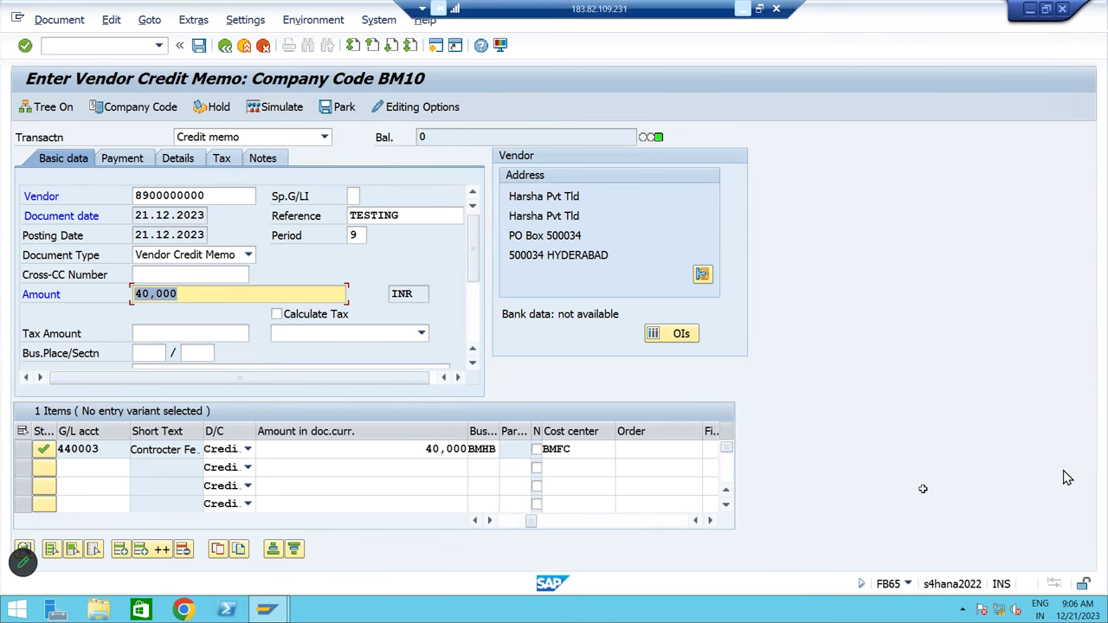
{"action": "scroll", "coordinate": [927, 490], "scroll_direction": "down", "scroll_amount": 1}
{"action": "left_click", "coordinate": [926, 453]}
- Move to the FB65 journal entry and select its vendor debit line in row 62
{"action": "key", "text": "Down"}
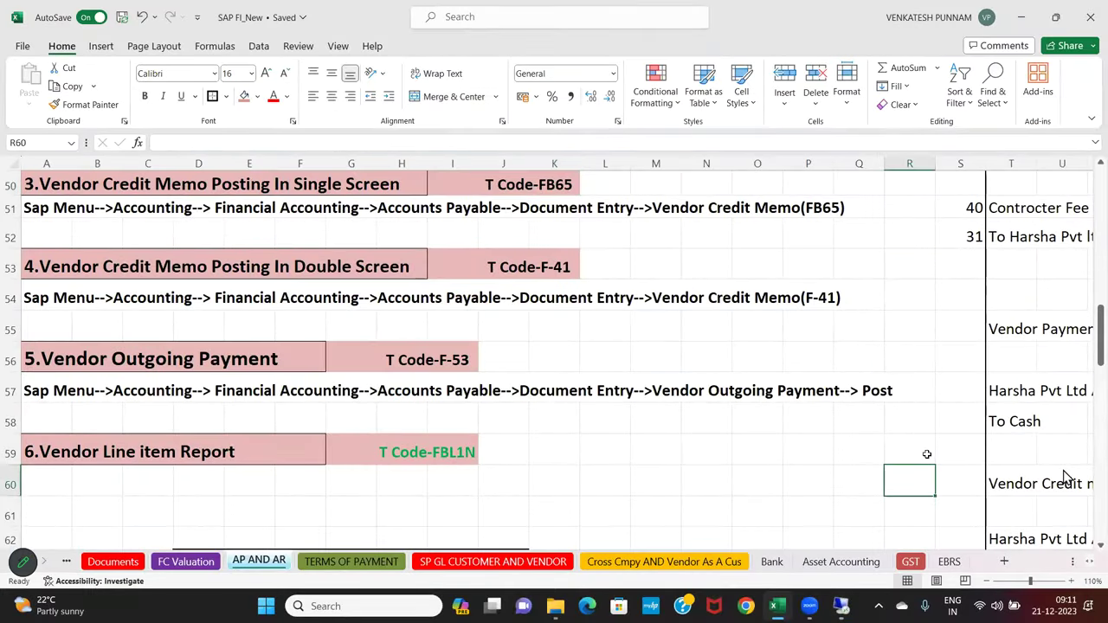
{"action": "key", "text": "Down"}
{"action": "key", "text": "Down"}
{"action": "key", "text": "Down"}
{"action": "key", "text": "Down"}
{"action": "key", "text": "Down"}
{"action": "key", "text": "Down"}
{"action": "key", "text": "Down"}
{"action": "key", "text": "Down"}
{"action": "key", "text": "Right"}
{"action": "key", "text": "Right"}
{"action": "key", "text": "Right"}
{"action": "key", "text": "Right"}
{"action": "key", "text": "Right"}
{"action": "key", "text": "Right"}
{"action": "key", "text": "Right"}
{"action": "key", "text": "Right"}
{"action": "key", "text": "Right"}
{"action": "key", "text": "Right"}
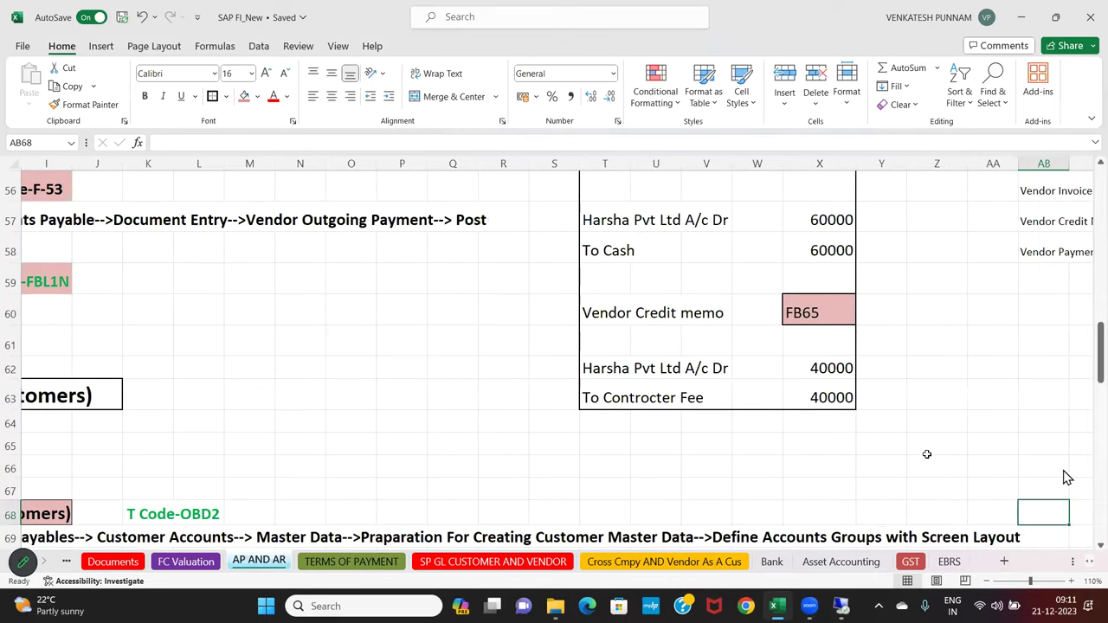
{"action": "left_click_drag", "start_coordinate": [594, 366], "coordinate": [823, 392]}
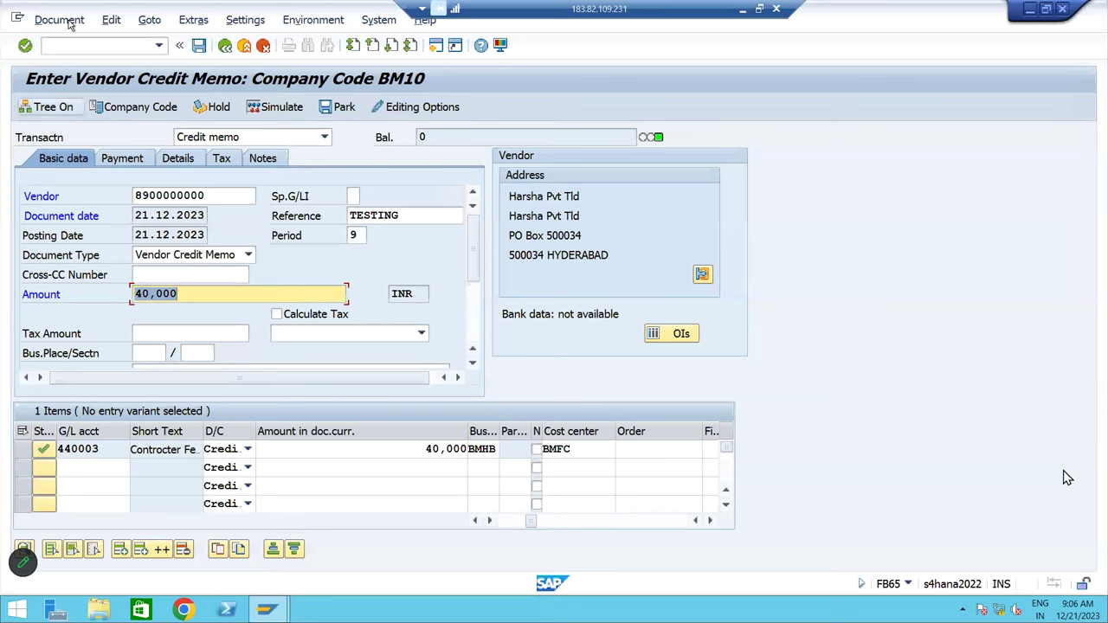
{"action": "left_click", "coordinate": [59, 19]}
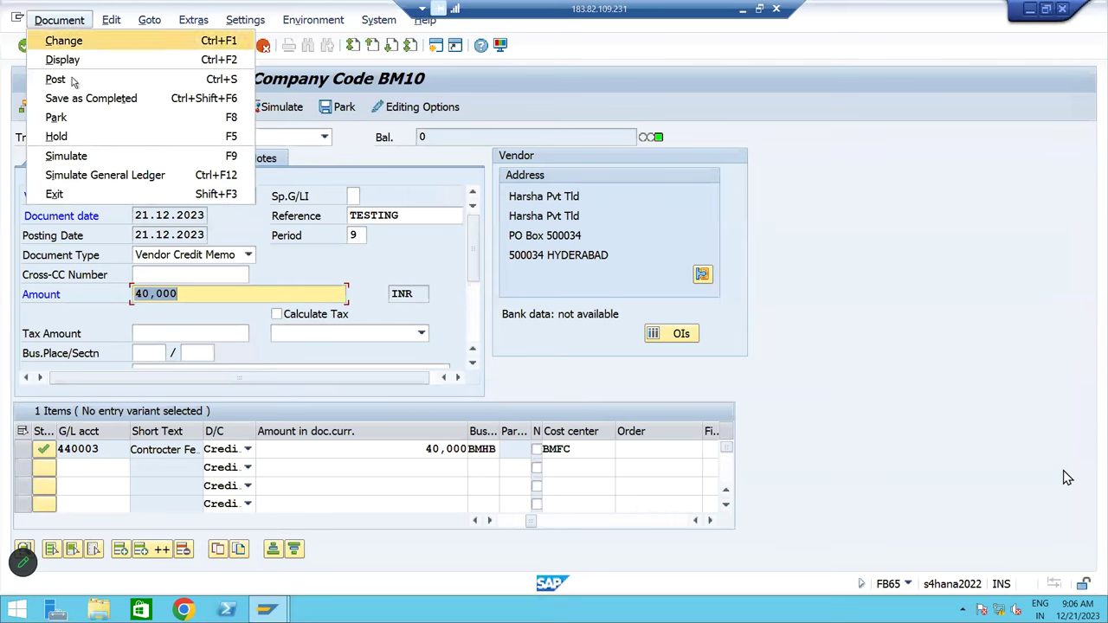
{"action": "key", "text": "Escape"}
{"action": "left_click", "coordinate": [291, 106]}
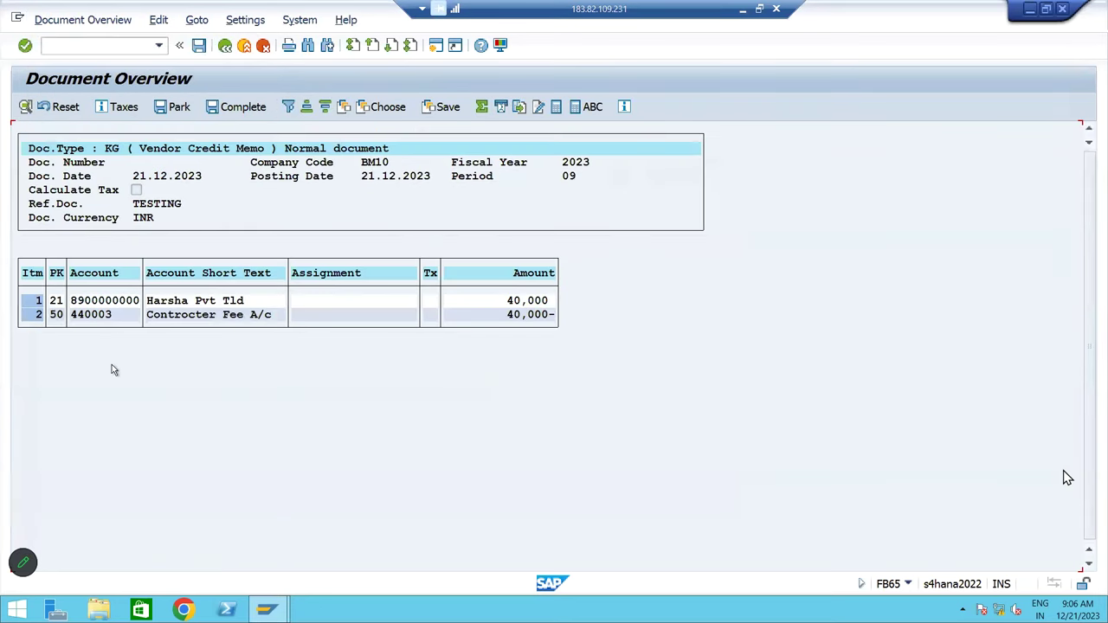
{"action": "left_click", "coordinate": [54, 317]}
{"action": "left_click", "coordinate": [58, 303]}
{"action": "left_click", "coordinate": [174, 317]}
{"action": "left_click", "coordinate": [200, 45]}
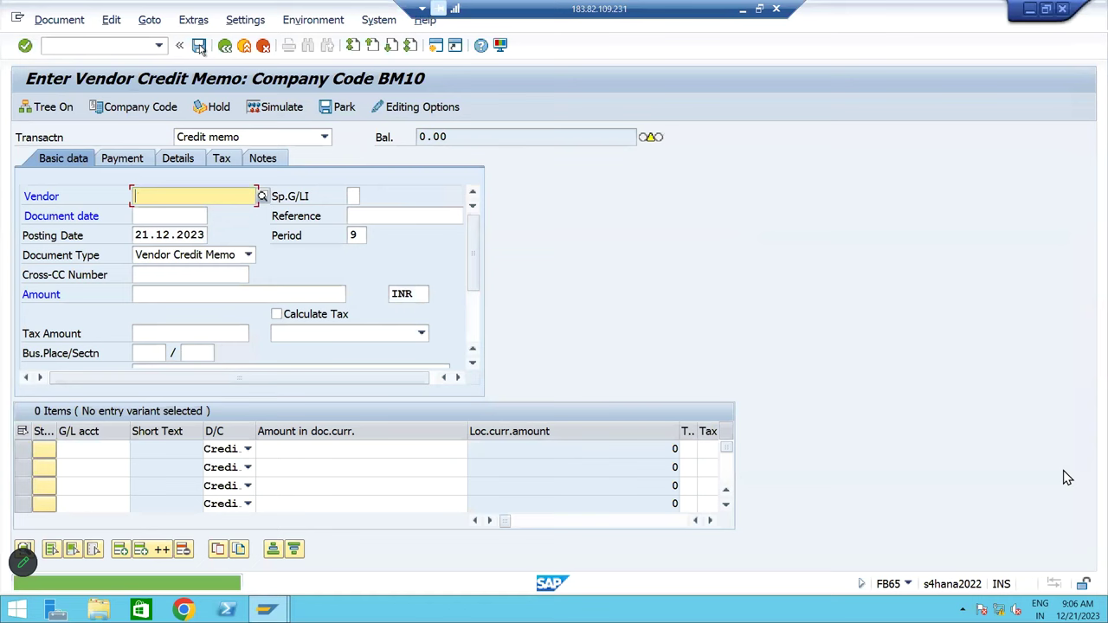
- Leave credit memo entry for the SAP main menu and collapse the expanded menu tree
{"action": "left_click", "coordinate": [85, 49]}
{"action": "key", "text": "Return"}
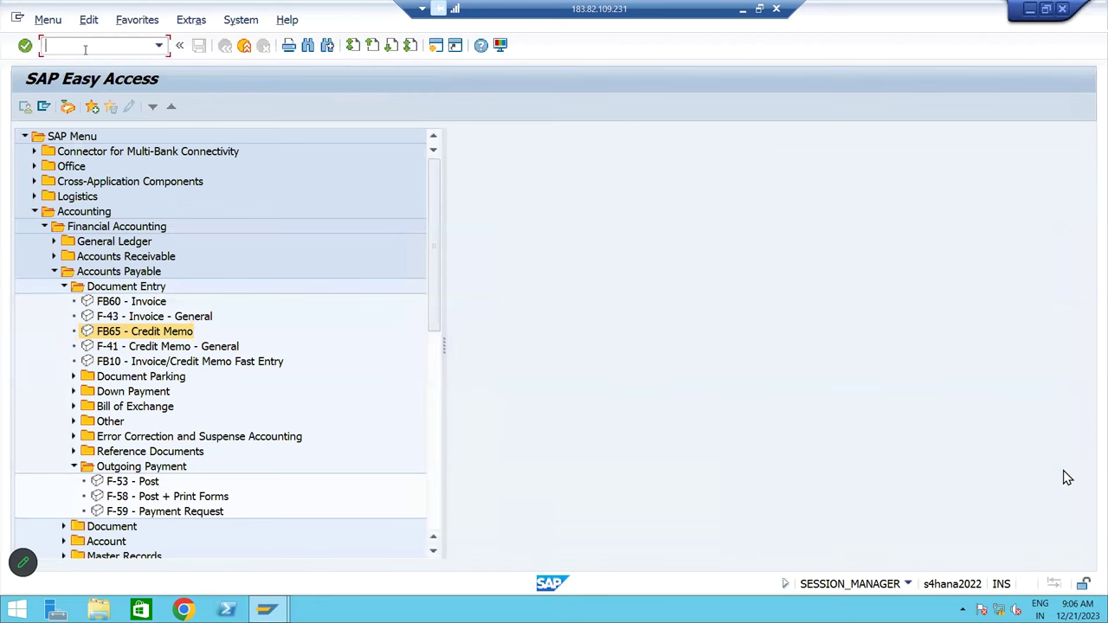
{"action": "type", "text": "FBL"}
{"action": "left_click", "coordinate": [85, 377]}
{"action": "left_click", "coordinate": [64, 286]}
{"action": "left_click", "coordinate": [35, 211]}
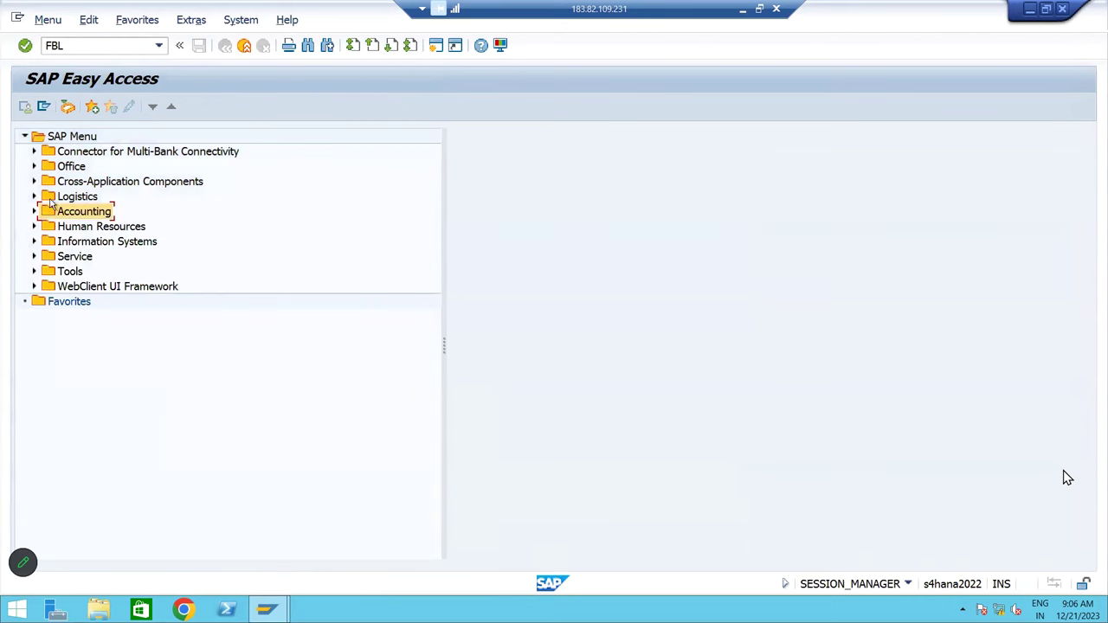
- Run FBL1N for the supplier in company code BM10 with All items selected
{"action": "left_click", "coordinate": [88, 46]}
{"action": "type", "text": "FBL1N"}
{"action": "key", "text": "Return"}
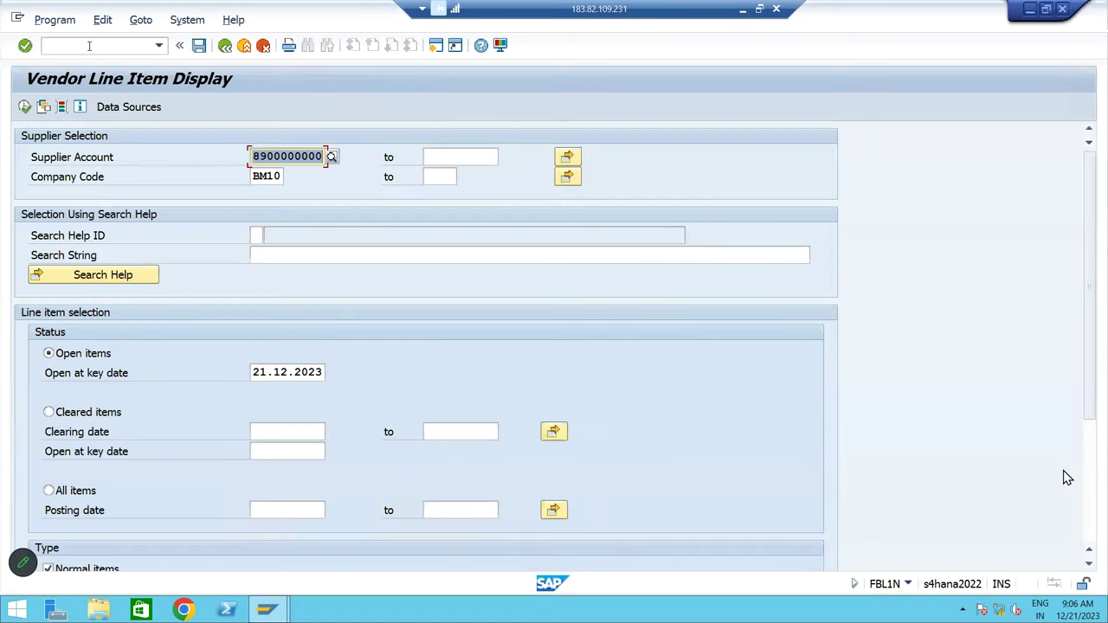
{"action": "left_click", "coordinate": [269, 178]}
{"action": "left_click", "coordinate": [49, 490]}
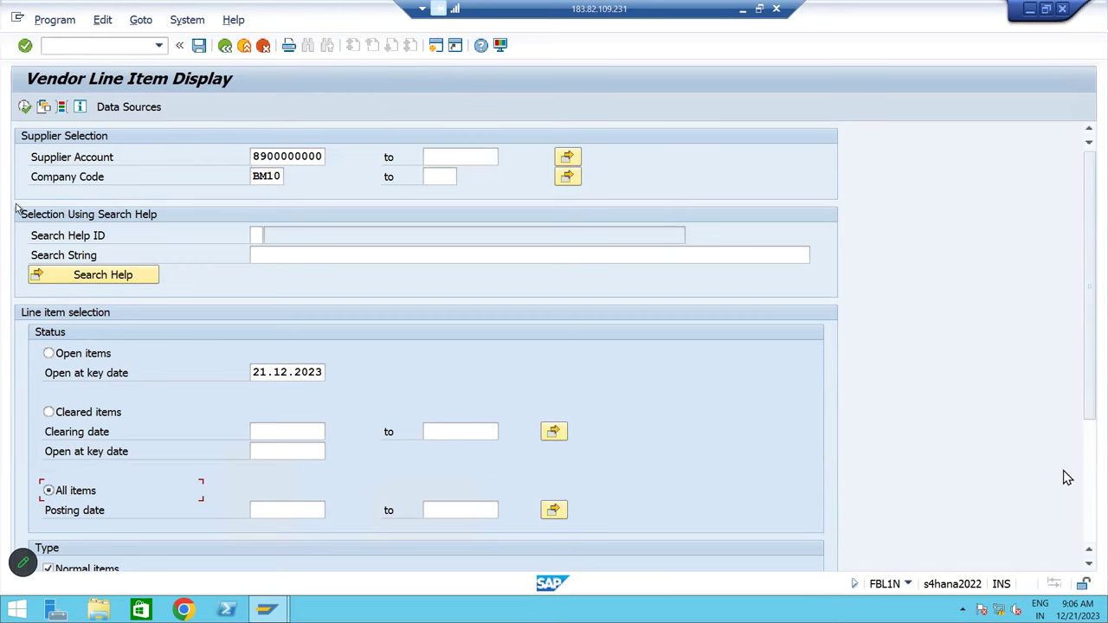
{"action": "left_click", "coordinate": [24, 107]}
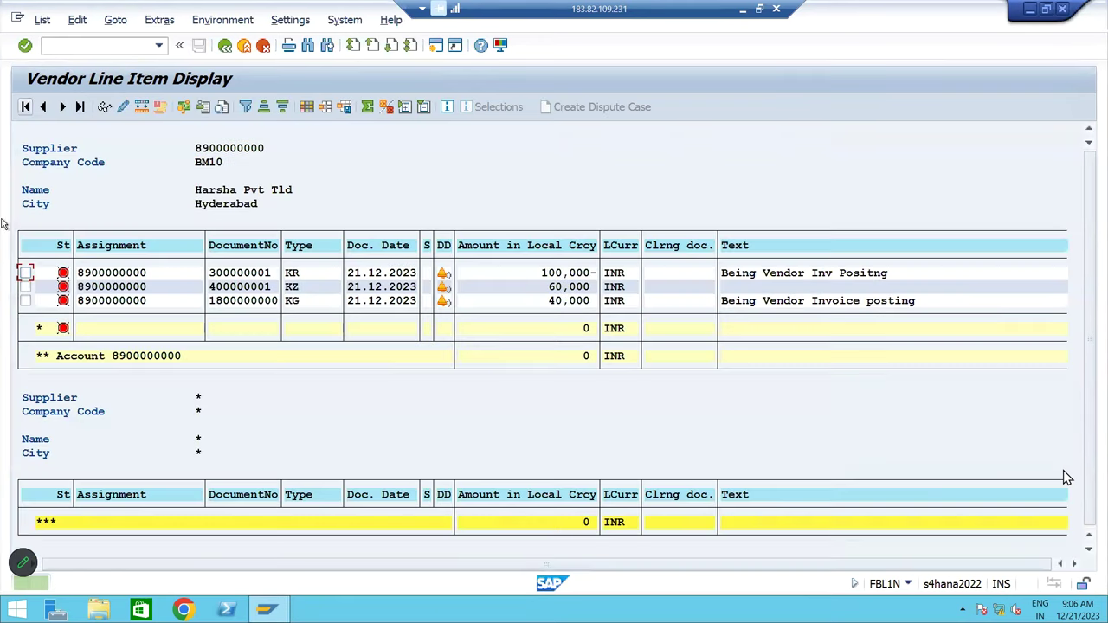
- Confirm the KR invoice, KZ payment and KG credit memo items total zero, then return to Excel
{"action": "left_click", "coordinate": [583, 356]}
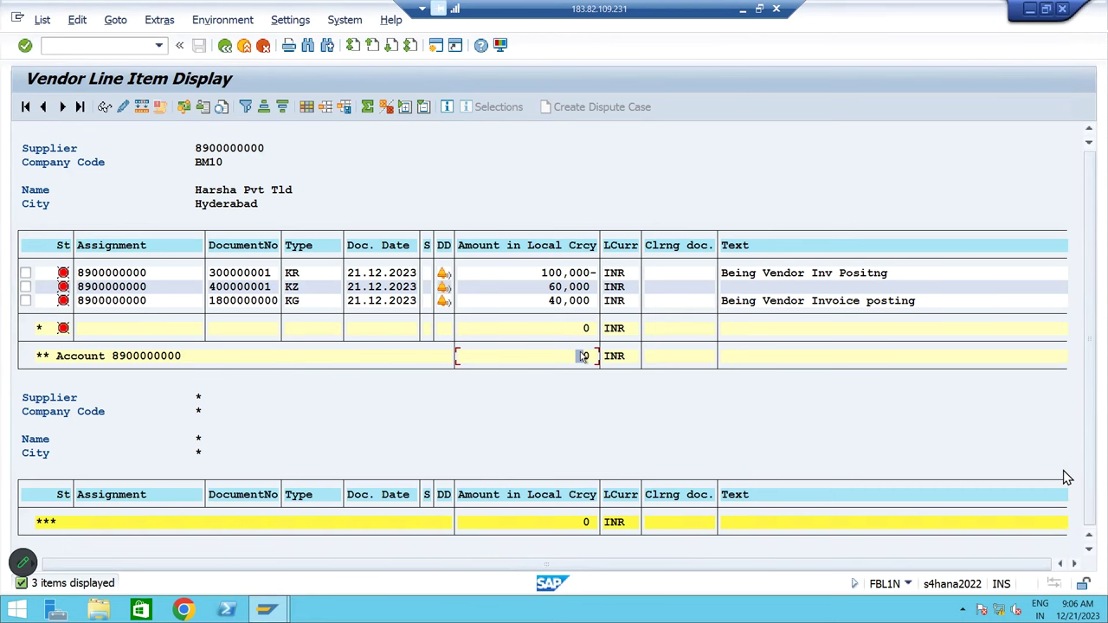
{"action": "left_click", "coordinate": [303, 303]}
{"action": "left_click", "coordinate": [303, 289]}
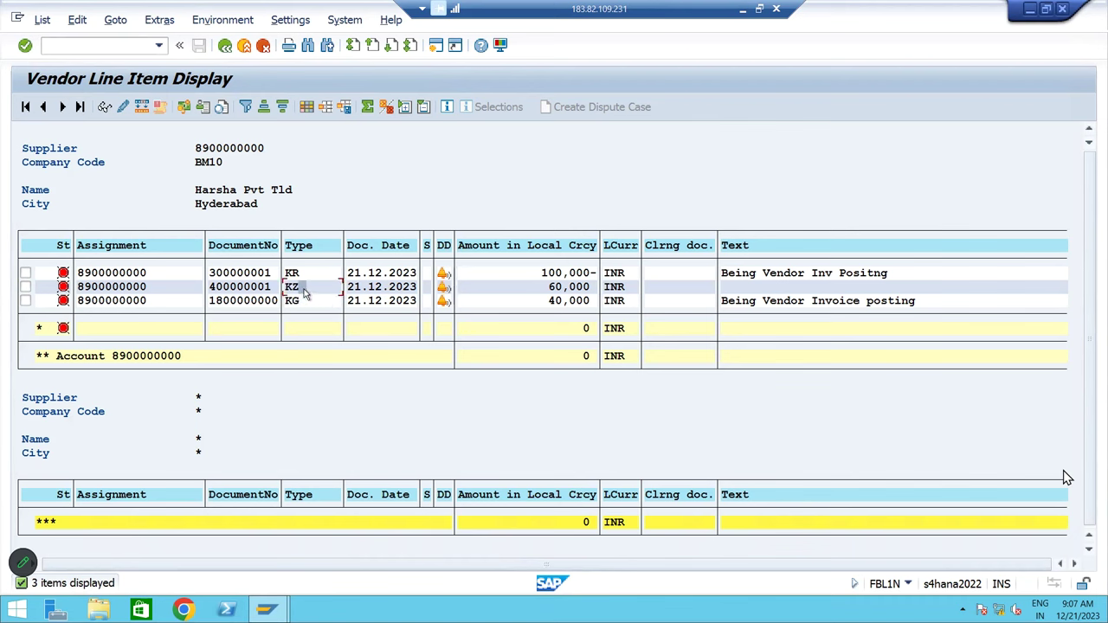
{"action": "left_click", "coordinate": [303, 276]}
{"action": "left_click", "coordinate": [574, 357]}
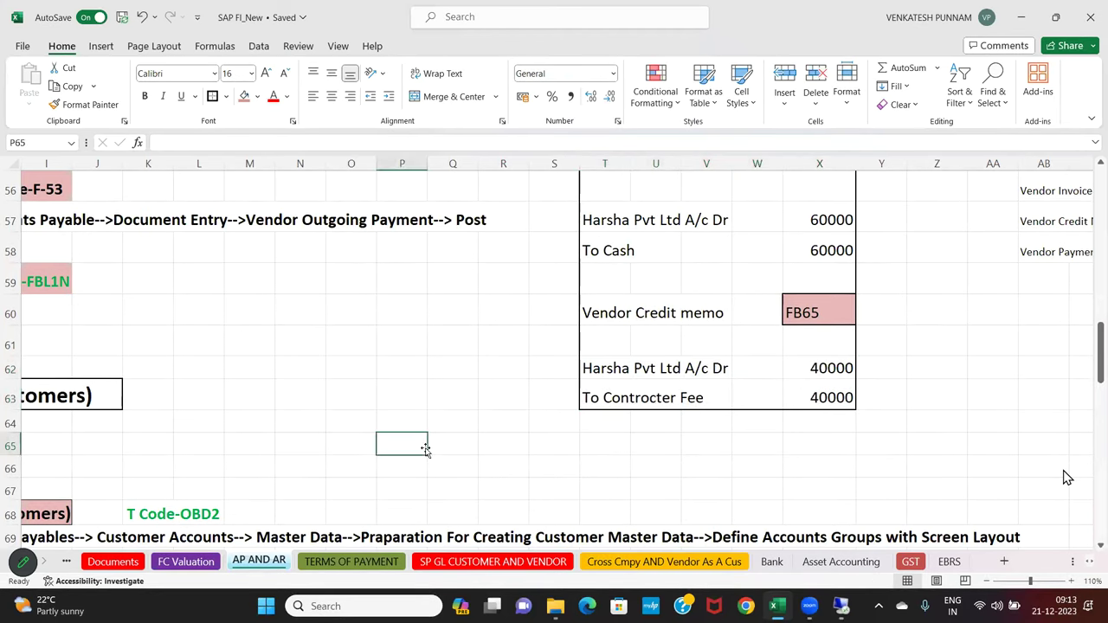
{"action": "key", "text": "Left"}
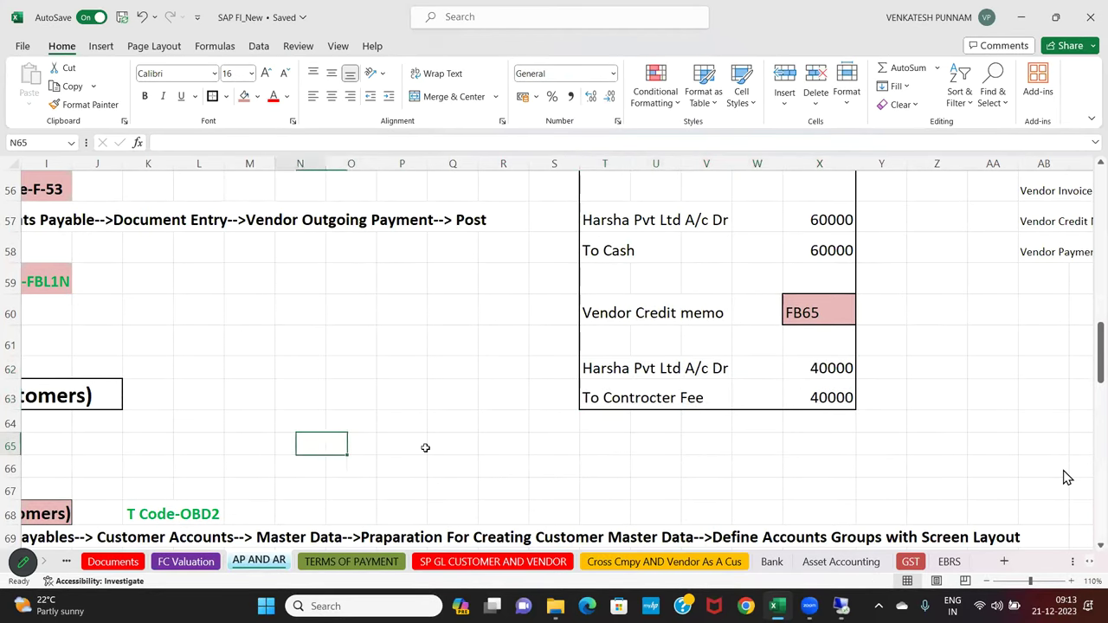
- Review the customer configuration steps around row 60 of the AP AND AR sheet
{"action": "key", "text": "Home"}
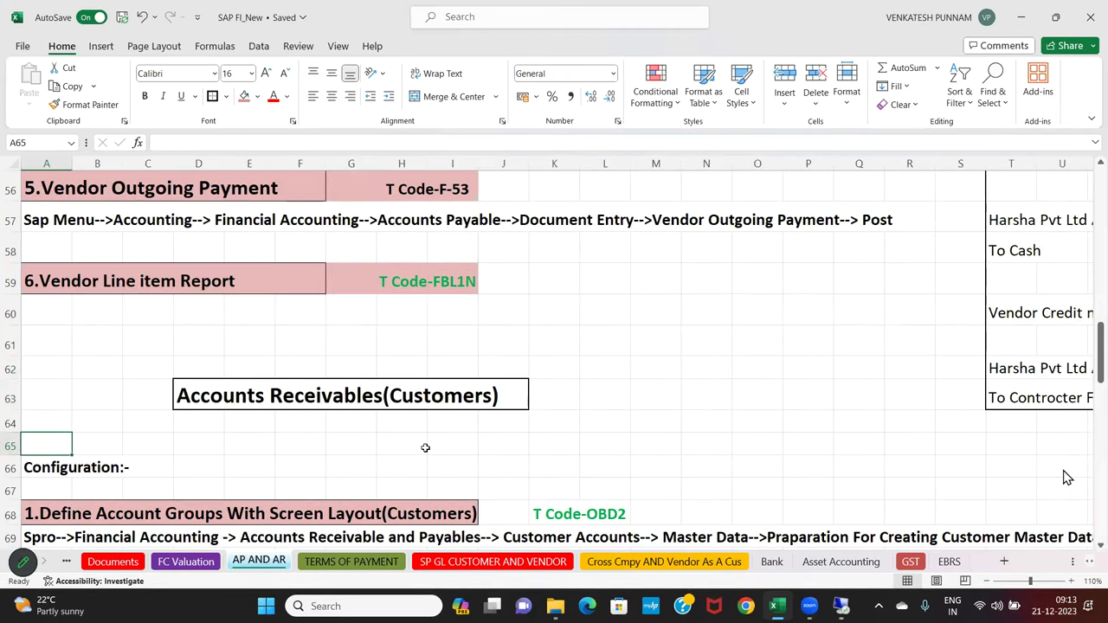
{"action": "key", "text": "Down"}
{"action": "key", "text": "Down"}
{"action": "key", "text": "Down"}
{"action": "key", "text": "Down"}
{"action": "key", "text": "Down"}
{"action": "key", "text": "Down"}
{"action": "key", "text": "Down"}
{"action": "key", "text": "Down"}
{"action": "key", "text": "Down"}
{"action": "key", "text": "Down"}
{"action": "key", "text": "Down"}
{"action": "key", "text": "Down"}
{"action": "key", "text": "Down"}
{"action": "key", "text": "Down"}
{"action": "key", "text": "Down"}
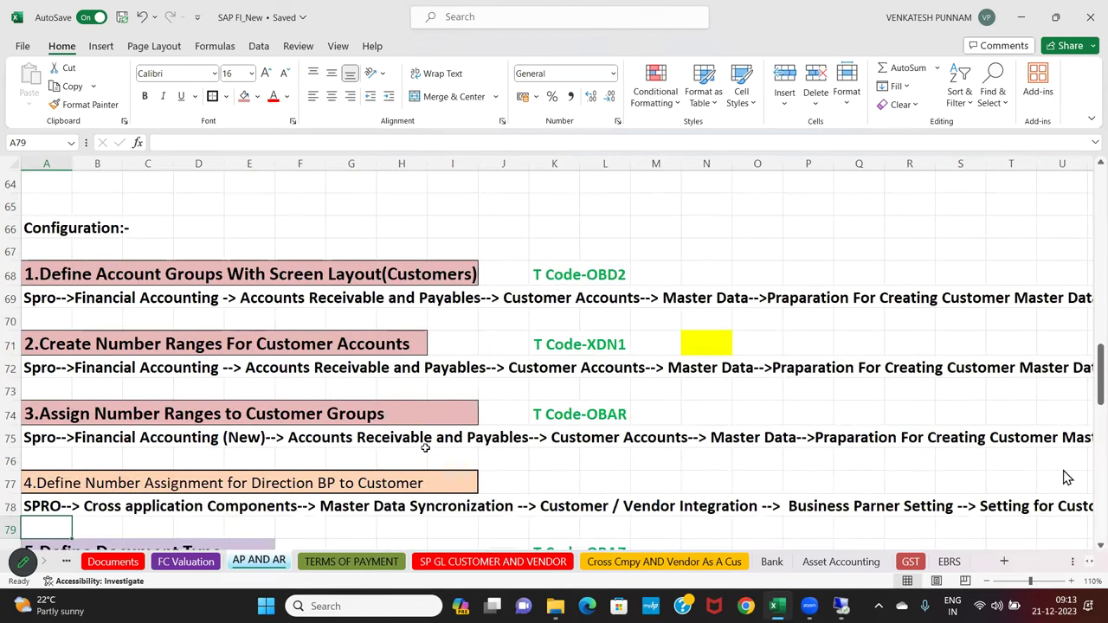
{"action": "key", "text": "Up"}
{"action": "key", "text": "Up"}
{"action": "key", "text": "Up"}
{"action": "key", "text": "Up"}
{"action": "key", "text": "Up"}
{"action": "key", "text": "Up"}
{"action": "key", "text": "Up"}
{"action": "key", "text": "Up"}
{"action": "key", "text": "Up"}
{"action": "key", "text": "Up"}
{"action": "key", "text": "Up"}
{"action": "key", "text": "Up"}
{"action": "key", "text": "Up"}
{"action": "key", "text": "Up"}
{"action": "key", "text": "Up"}
{"action": "key", "text": "Up"}
{"action": "key", "text": "Up"}
{"action": "key", "text": "Up"}
{"action": "key", "text": "Up"}
{"action": "key", "text": "Up"}
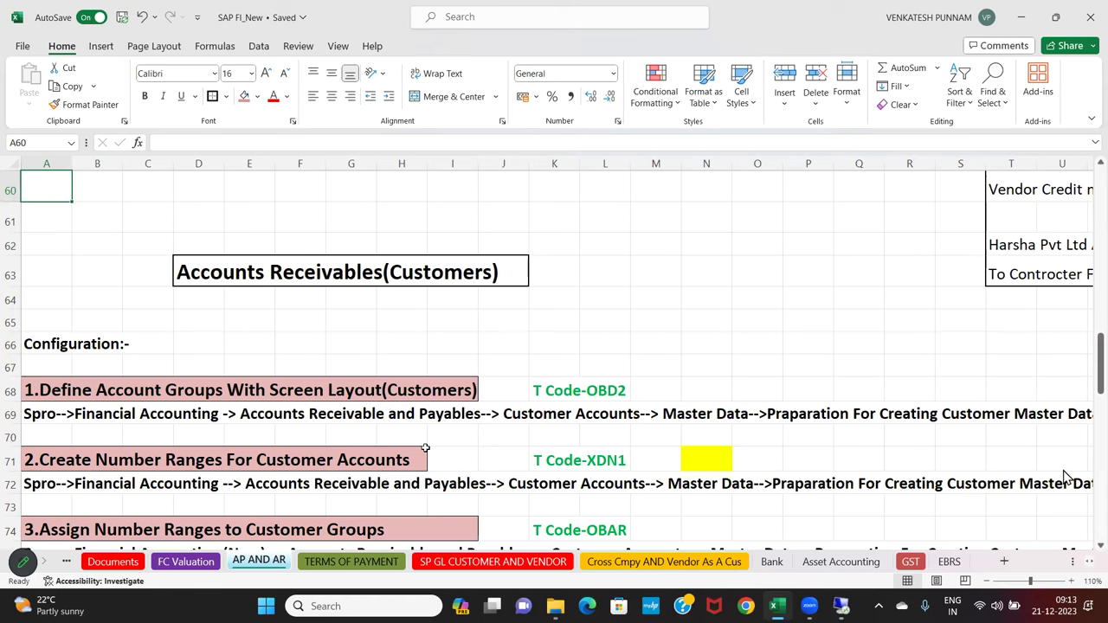
{"action": "left_click", "coordinate": [267, 596]}
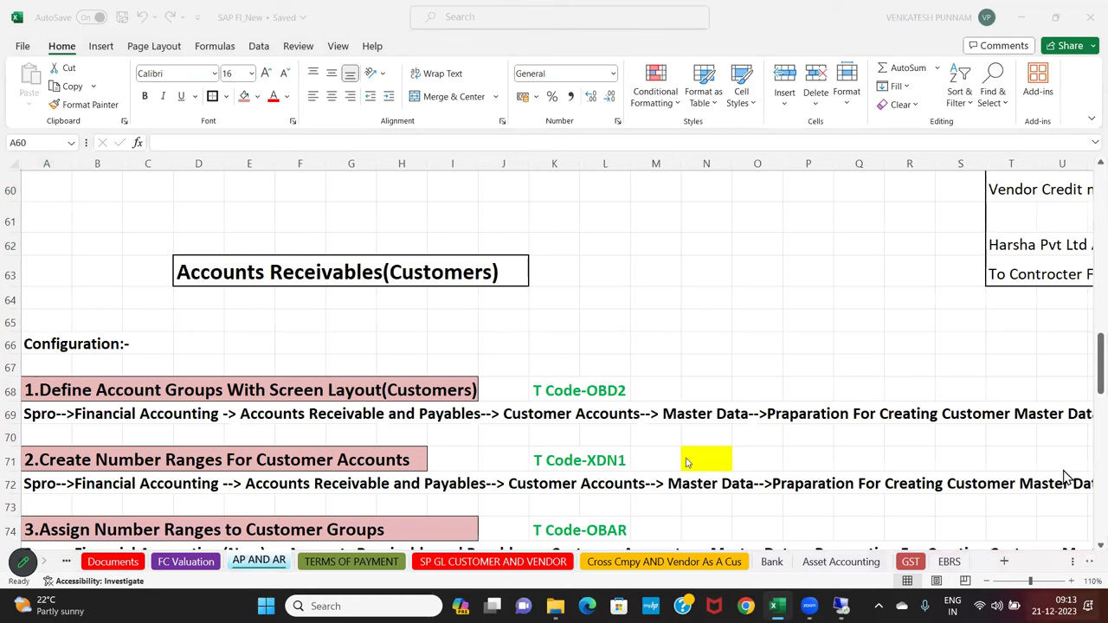
- Select the yellow cell N71 beside T Code-XDN1, exit full-screen view and bring up the screen recorder
{"action": "key", "text": "super+n"}
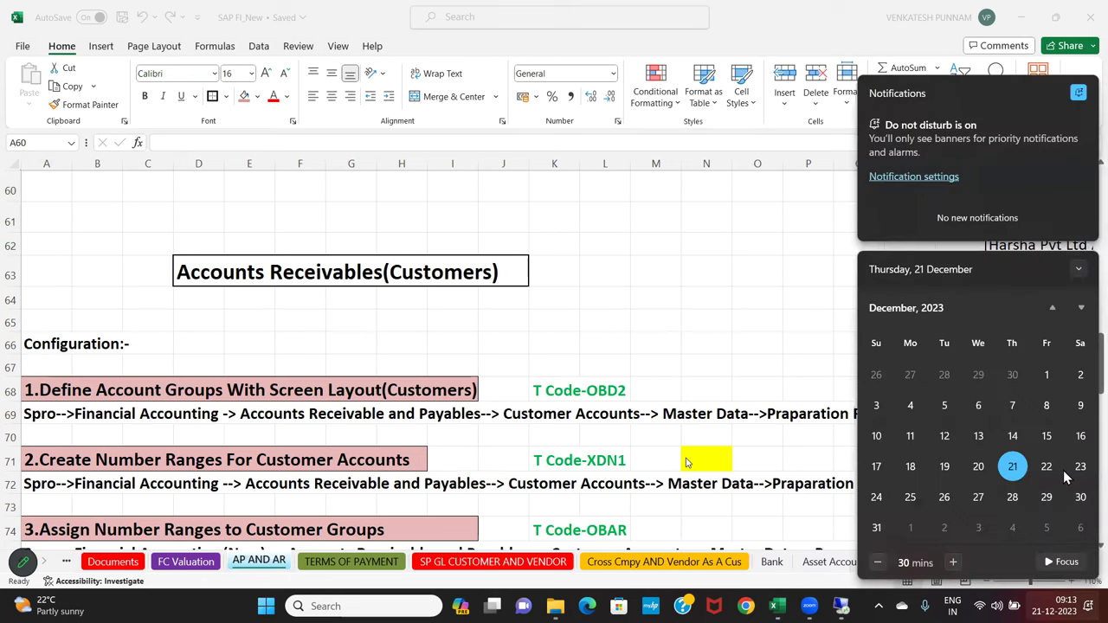
{"action": "key", "text": "super+n"}
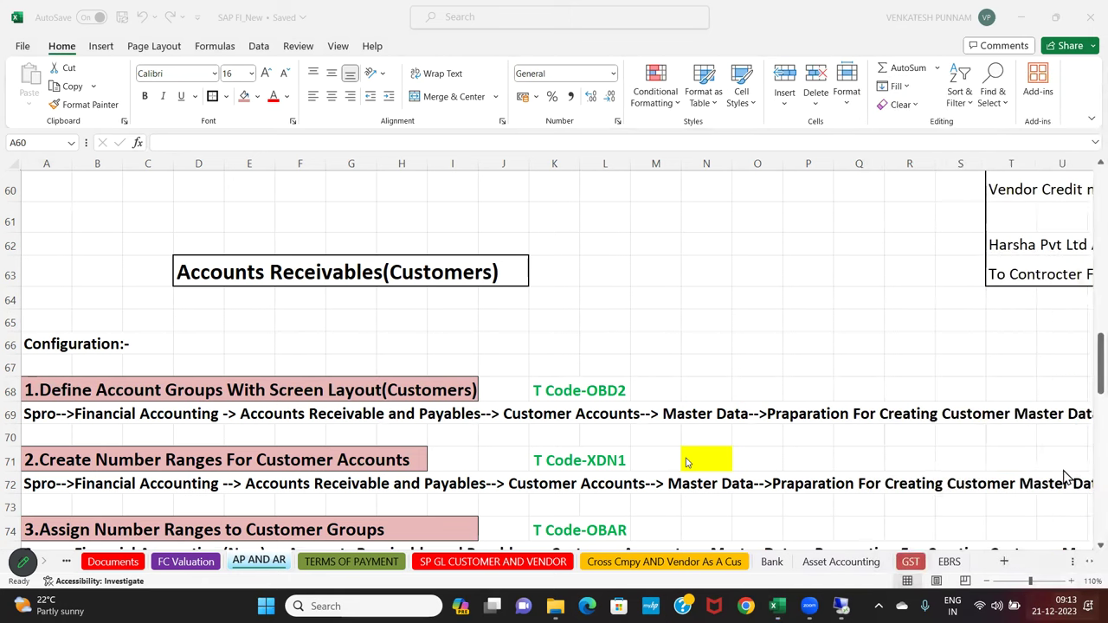
{"action": "left_click", "coordinate": [686, 463]}
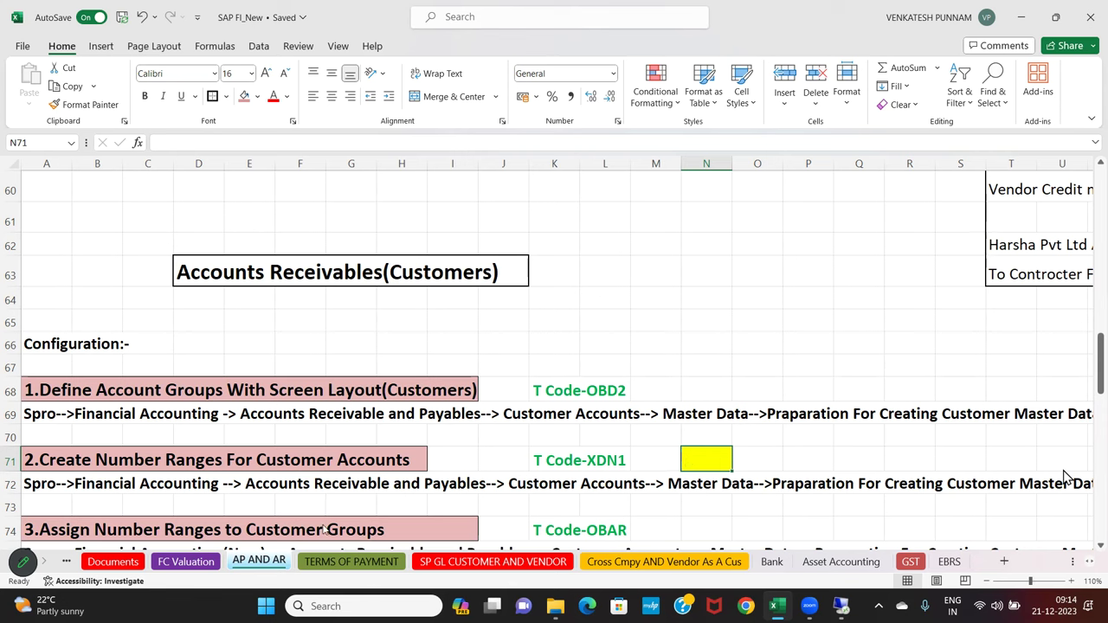
{"action": "key", "text": "Escape"}
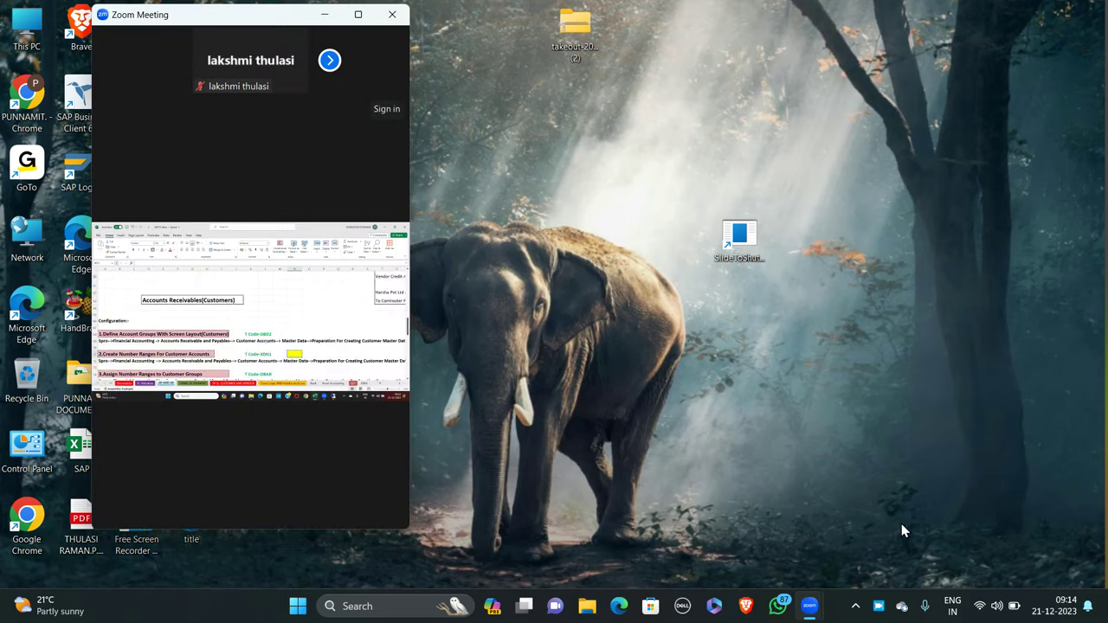
{"action": "left_click", "coordinate": [878, 608]}
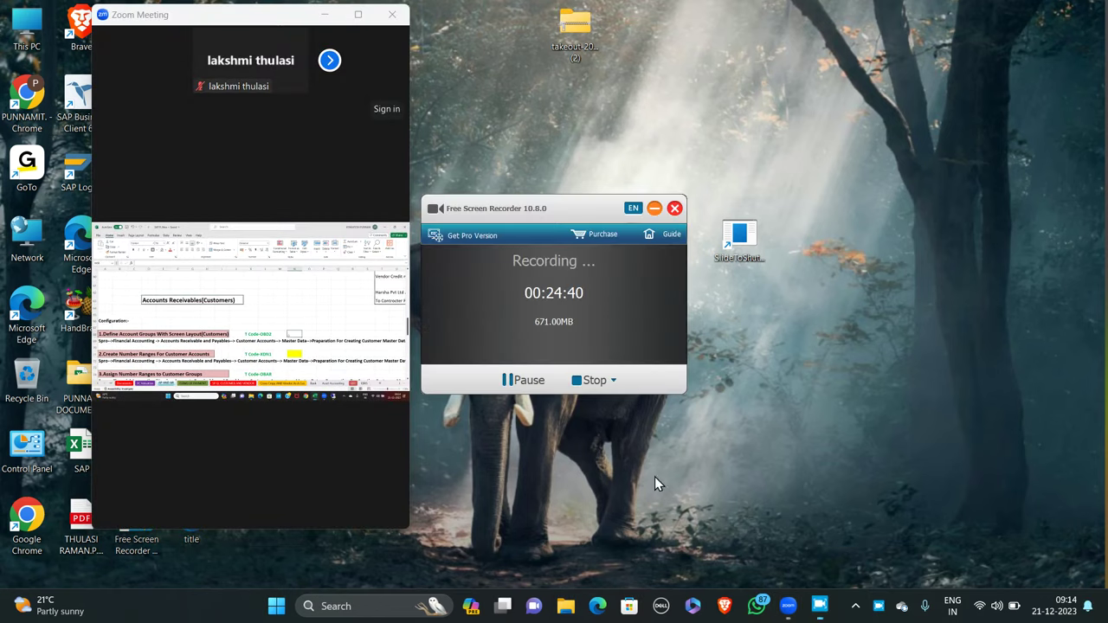